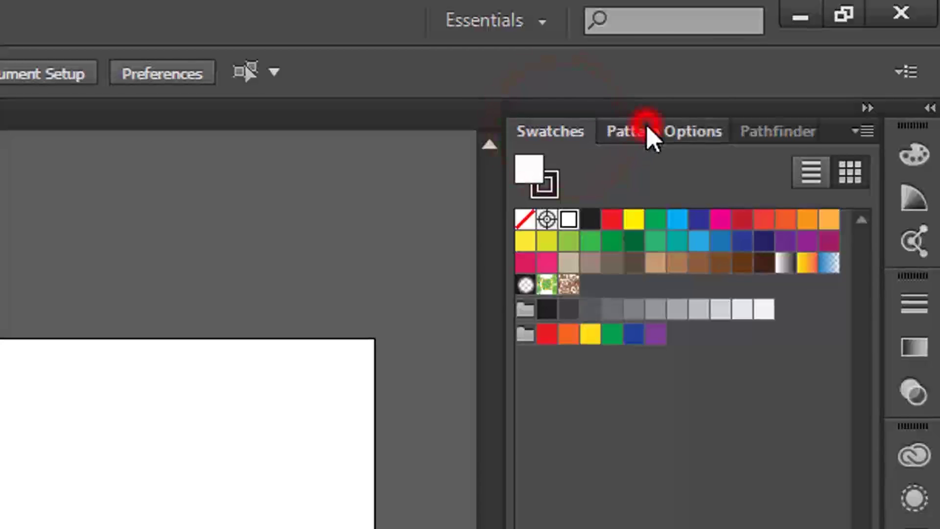
- Bring the color swatches back into view and put away the floating transform settings
click(794, 131)
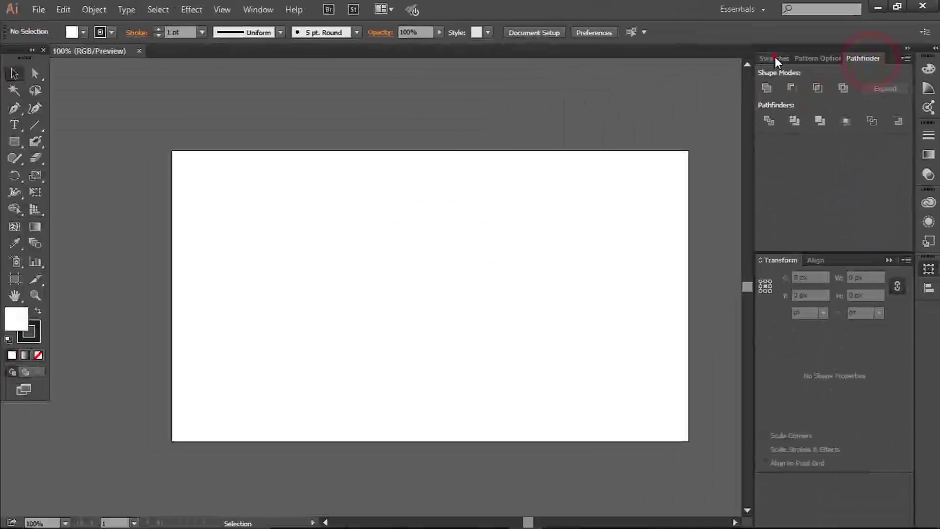
click(745, 69)
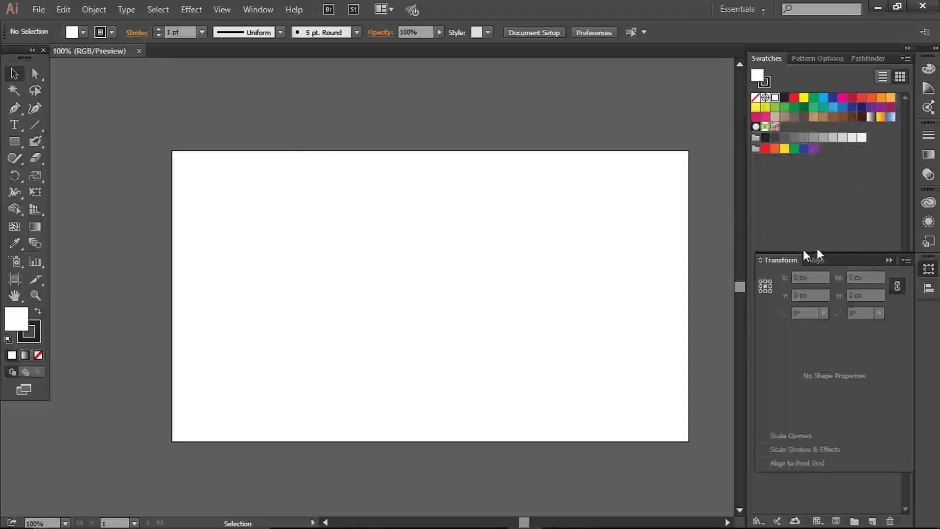
drag(853, 252, 850, 316)
click(904, 306)
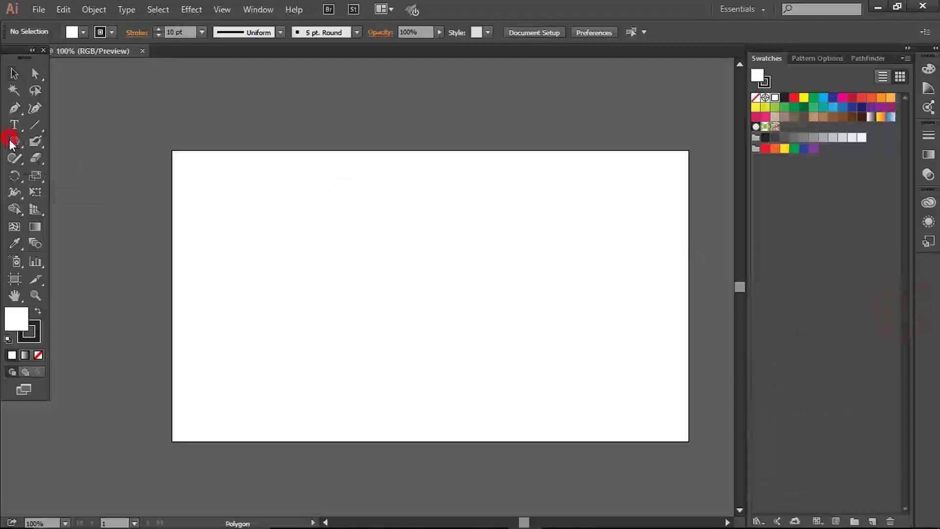
- Draw a white square about 65 px wide above the artboard's upper-left corner and remove its stroke
click(15, 142)
click(83, 141)
drag(178, 83, 226, 118)
click(14, 73)
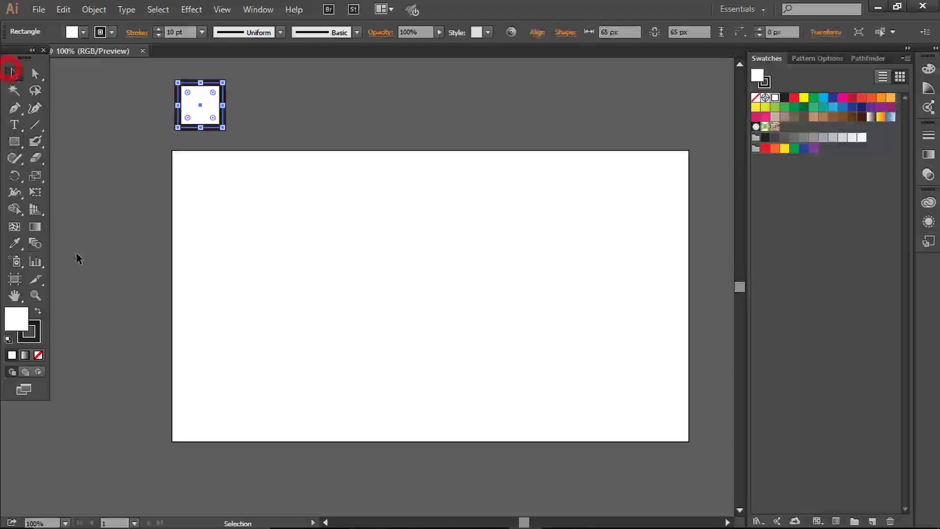
click(39, 332)
click(38, 355)
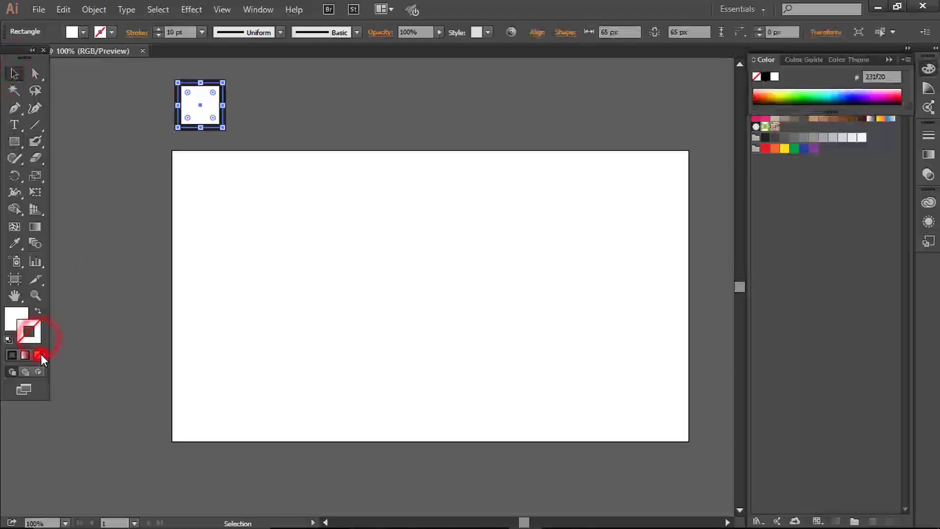
click(226, 222)
- Duplicate the square sideways and repeat the copy to make an evenly spaced row of five squares
drag(192, 93, 280, 105)
key(ctrl+d)
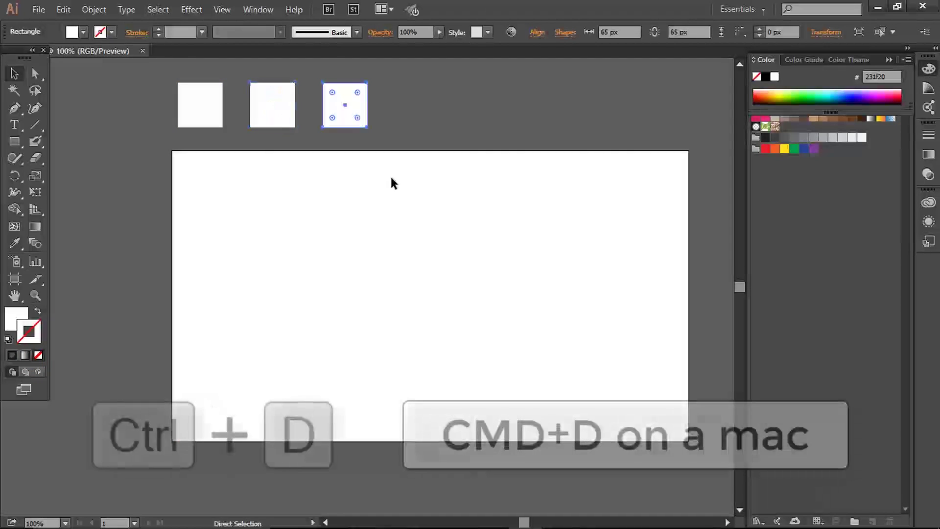
key(ctrl+d)
key(ctrl+d)
click(488, 199)
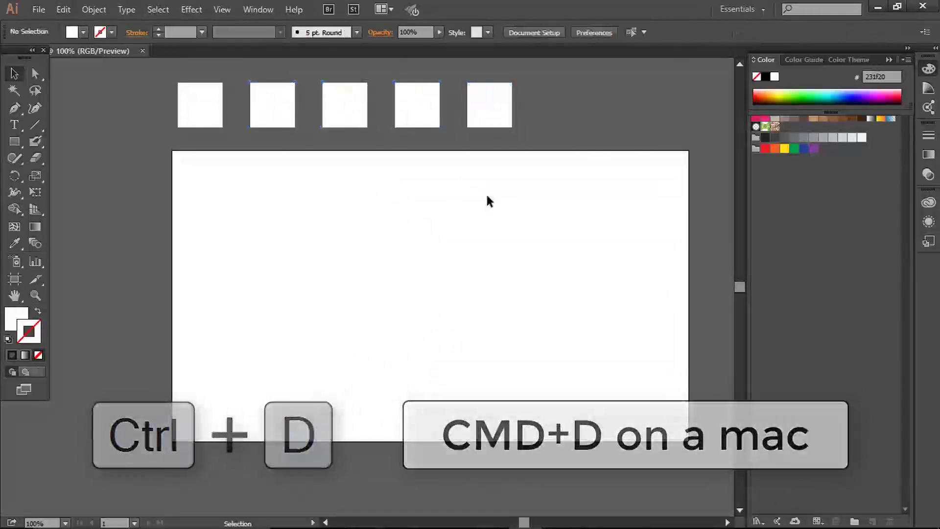
- Change the fill of the first square in the row to a soft pink
click(210, 105)
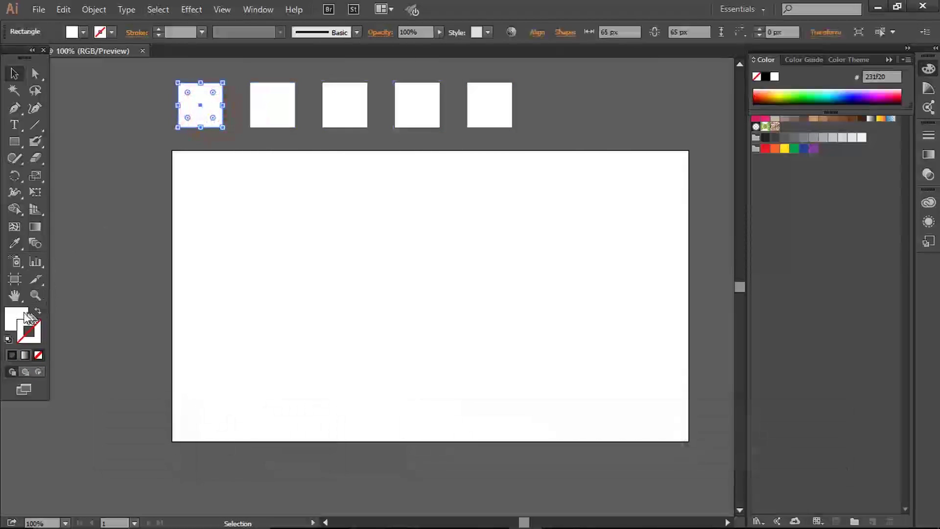
double_click(22, 313)
mouse_move(633, 312)
mouse_down()
mouse_move(632, 263)
mouse_move(618, 260)
mouse_up()
click(895, 249)
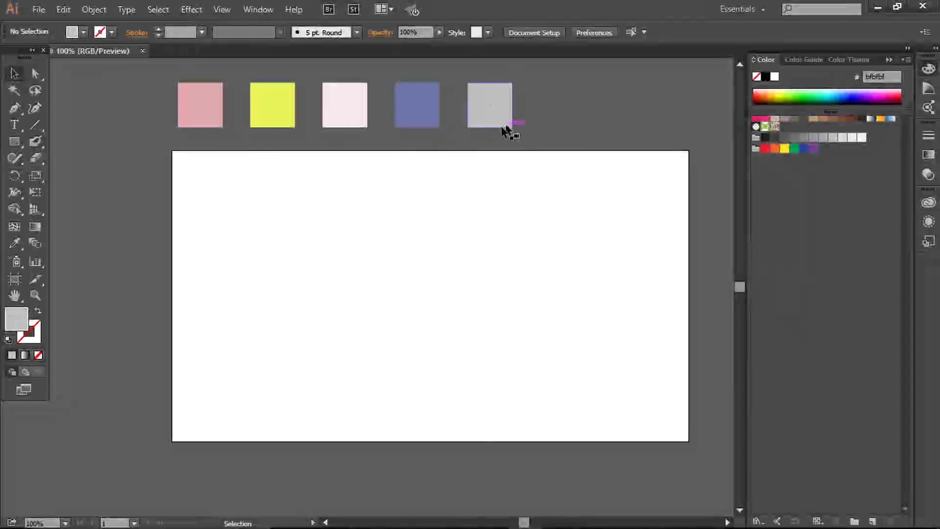
- Save the colors of all five squares as a new color group in the swatches
drag(527, 128, 193, 102)
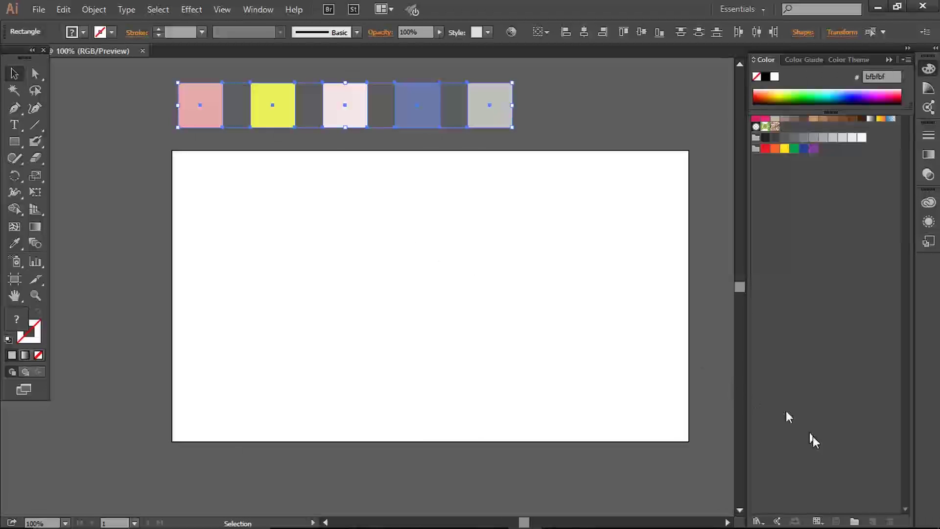
click(855, 521)
click(456, 316)
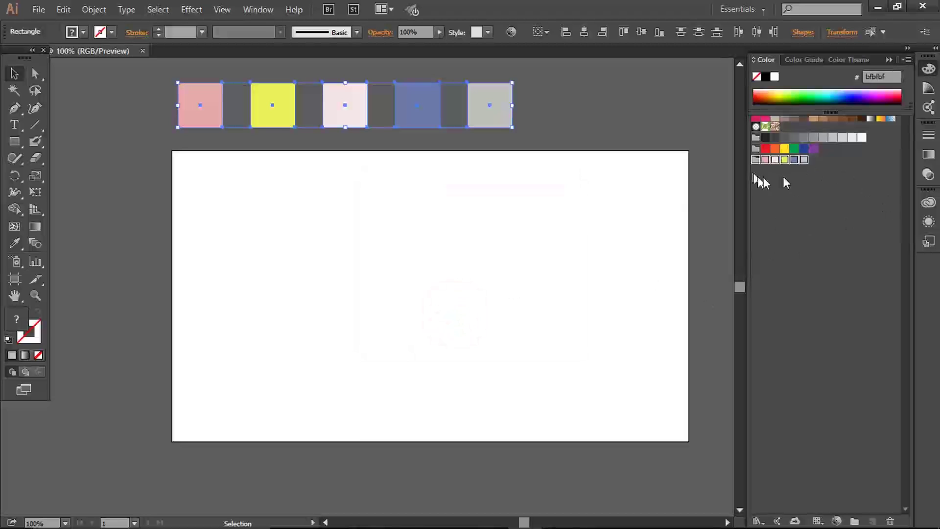
- Delete the five colored squares above the artboard
click(548, 212)
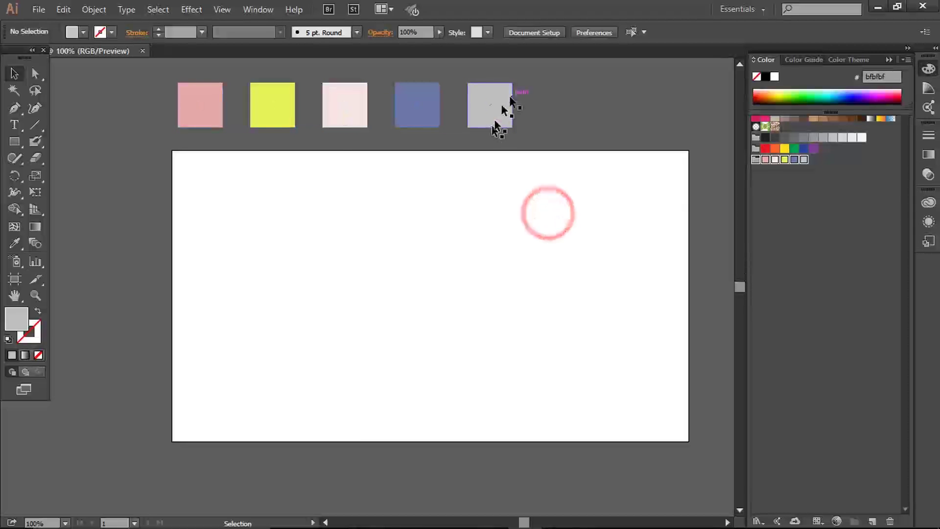
drag(520, 110, 210, 95)
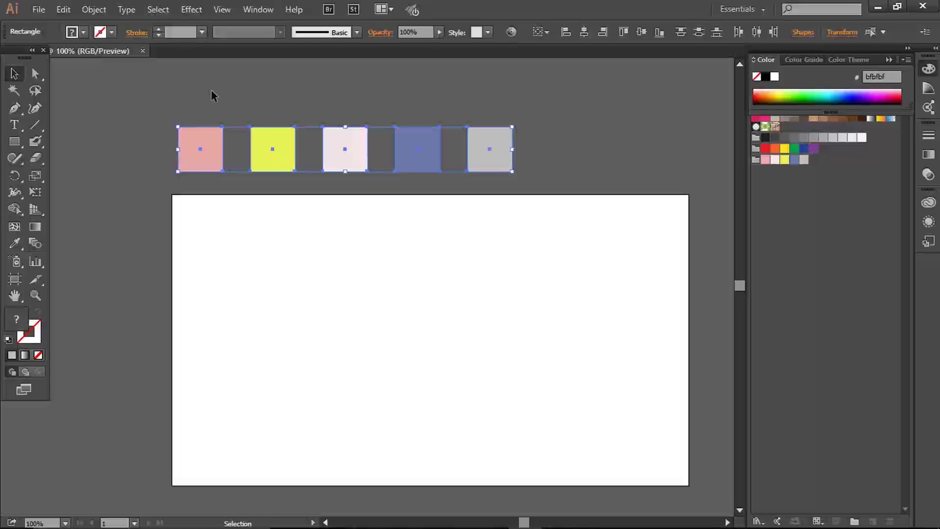
key(Delete)
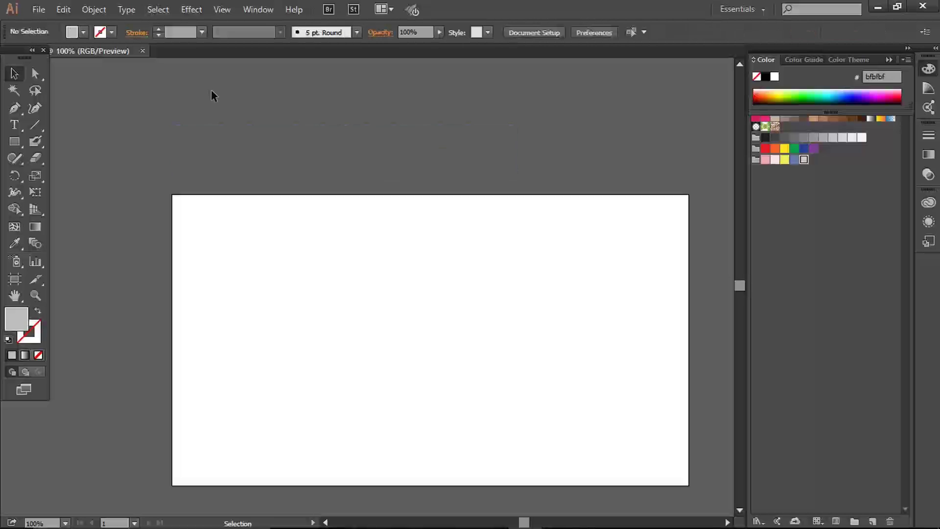
- Draw a circle about 18 px wide on the artboard, filled with the pink from the new color group
click(15, 142)
drag(17, 144, 66, 169)
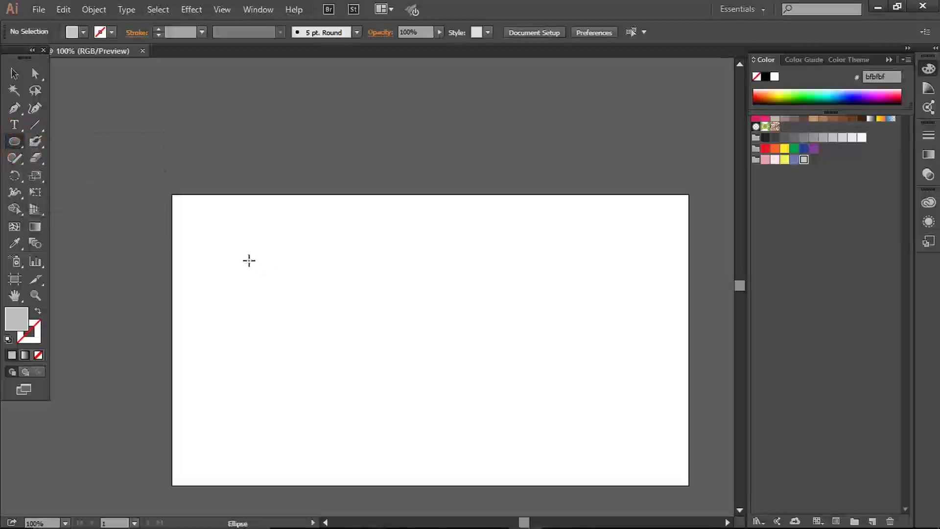
click(794, 161)
click(766, 159)
drag(300, 300, 309, 309)
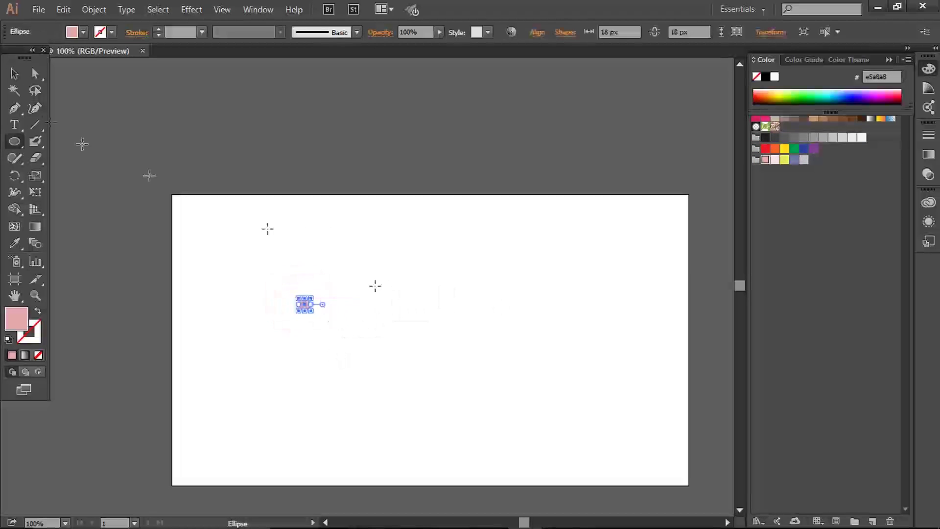
click(15, 73)
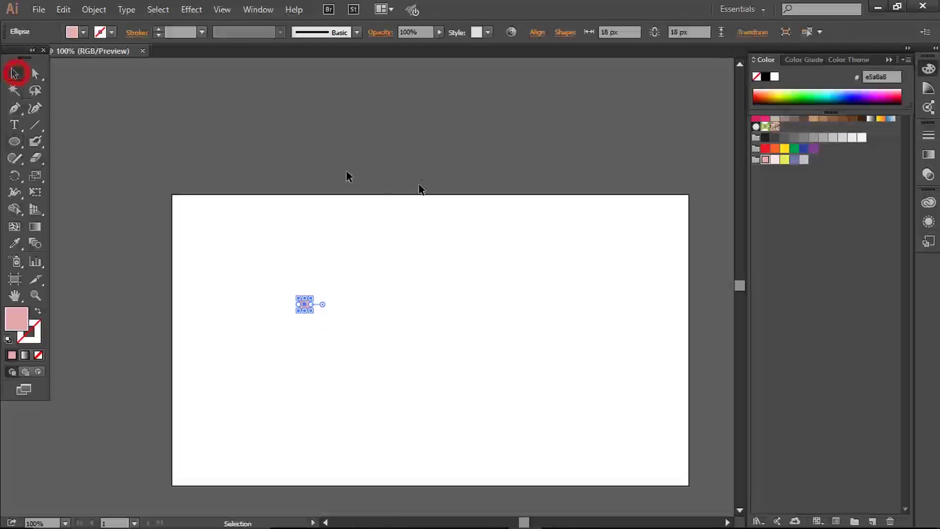
- Resize the pink circle to 10 px wide and 10 px high
click(749, 33)
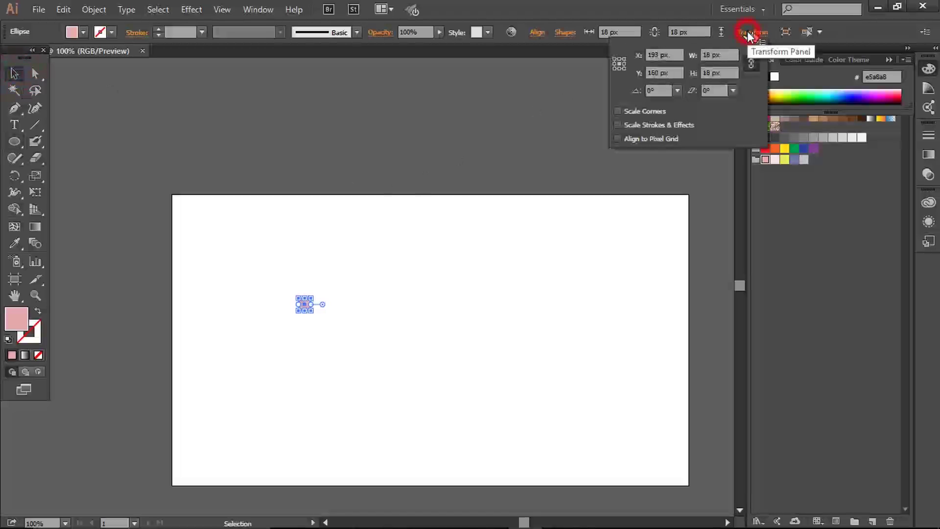
click(714, 52)
text(10)
key(Return)
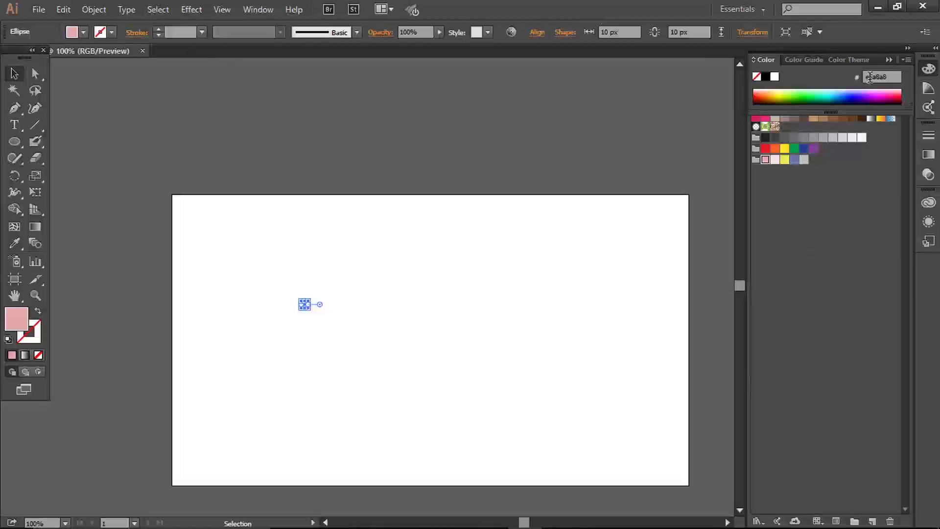
- Make a new pattern from the pink circle
click(896, 61)
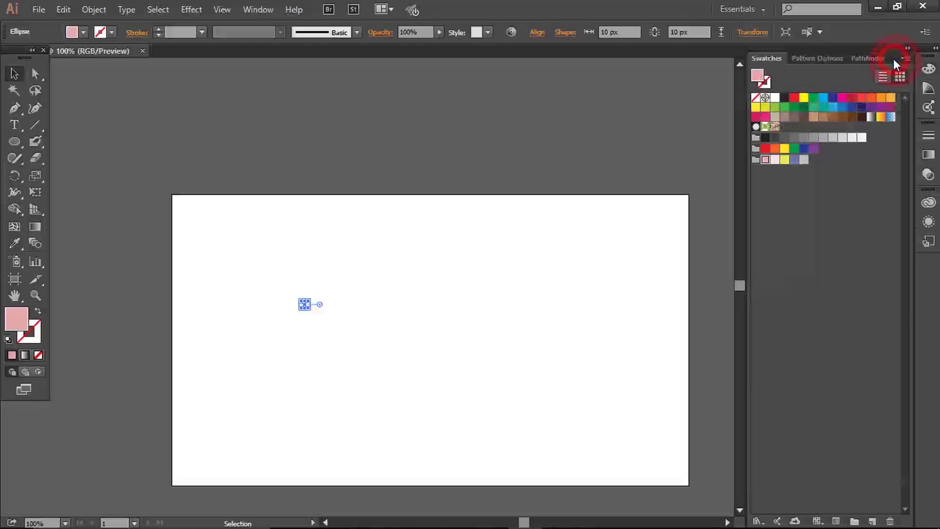
click(817, 58)
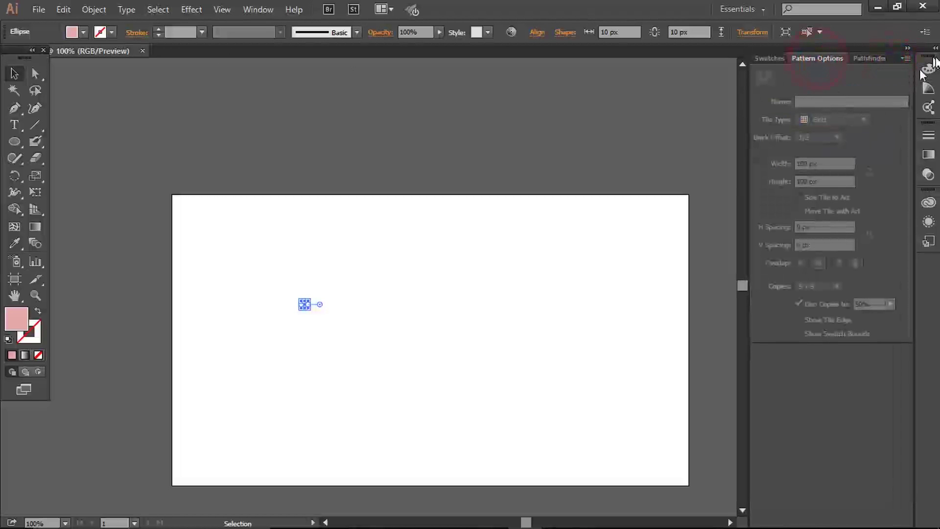
click(907, 58)
click(804, 63)
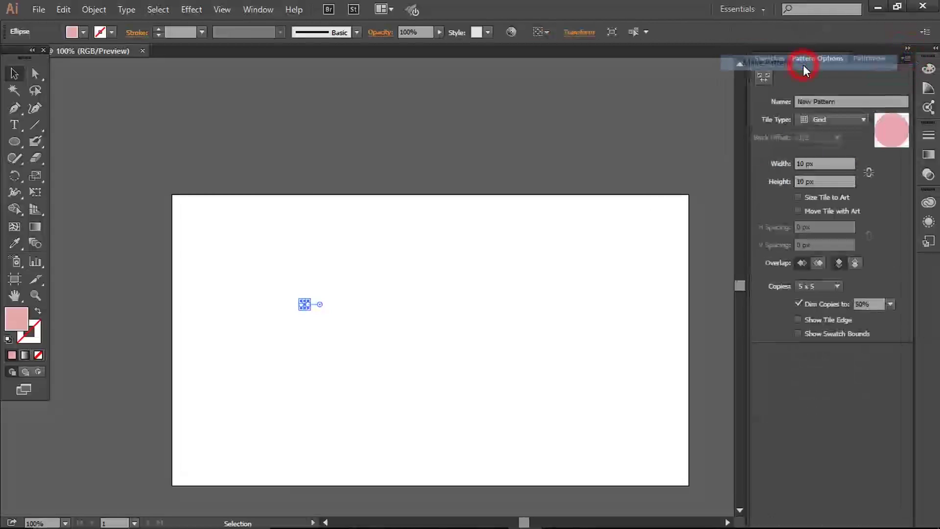
click(603, 297)
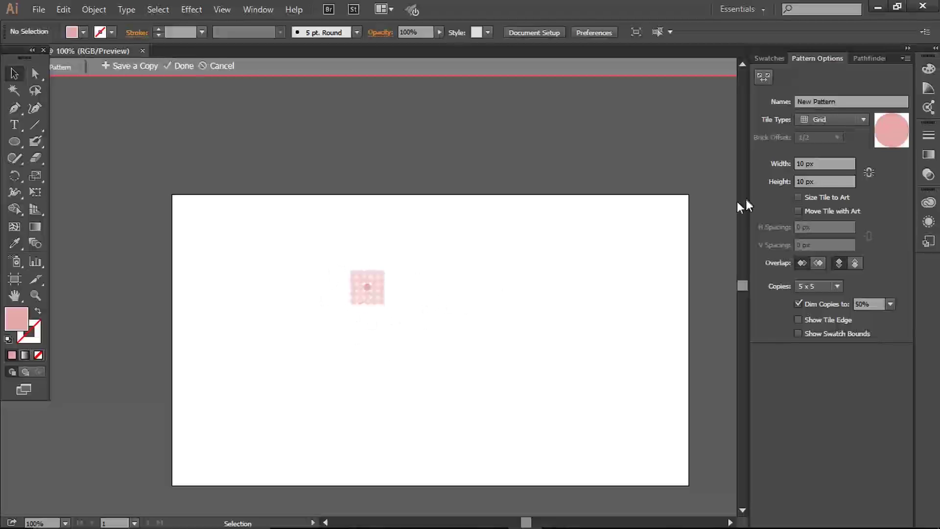
- Set the pattern tile's width and height to 20 px
double_click(803, 163)
text(2)
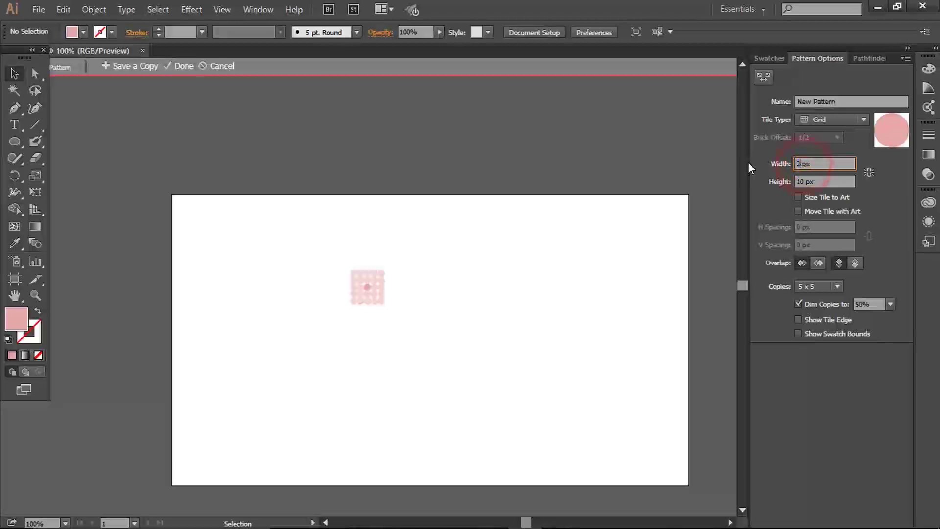
text(0)
key(Tab)
text(20)
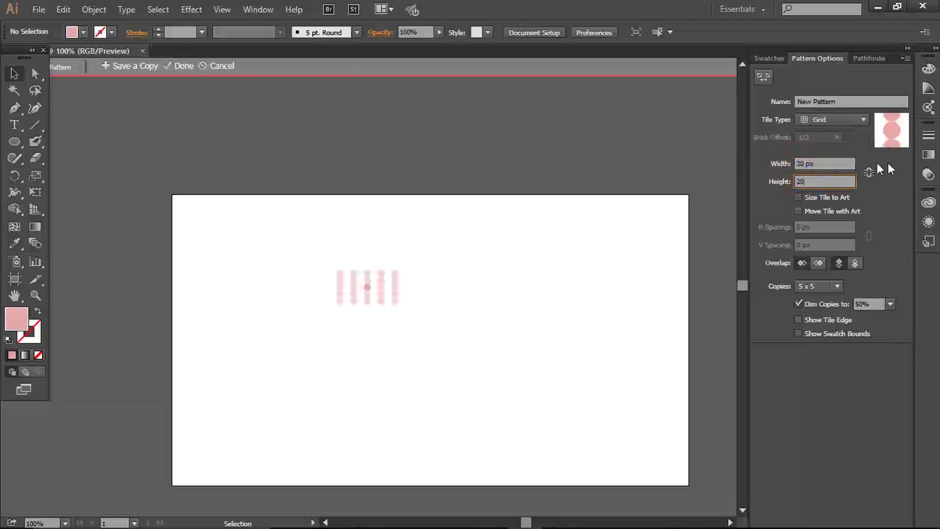
click(845, 164)
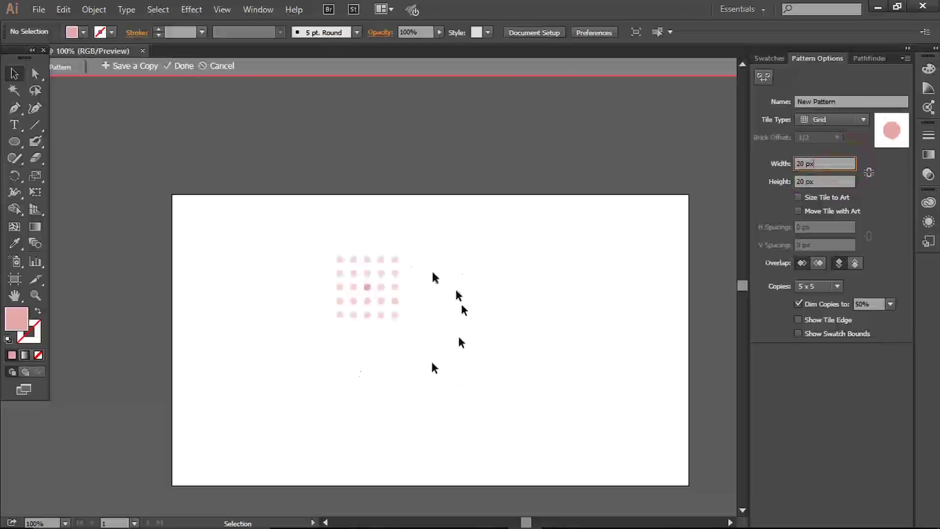
- Resize the circle inside the pattern tile to 5 px wide and 5 px high
click(367, 288)
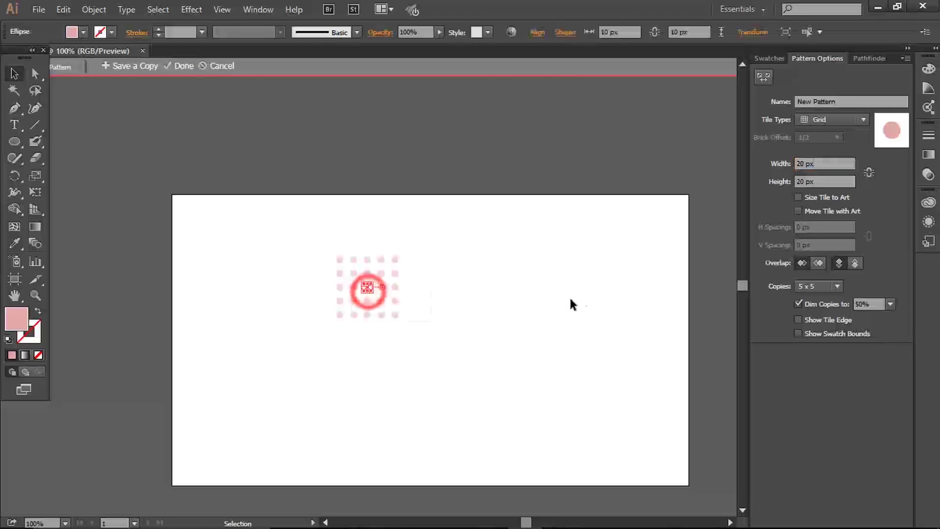
click(830, 167)
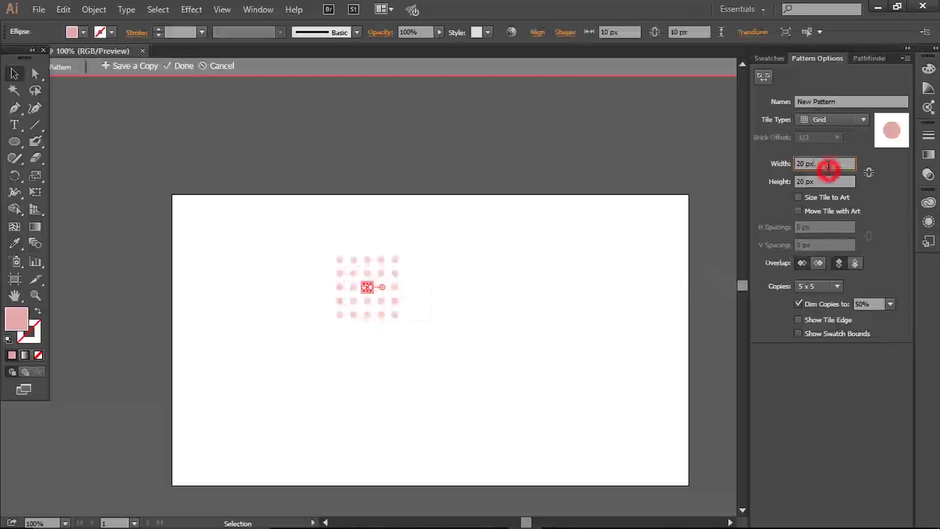
click(740, 32)
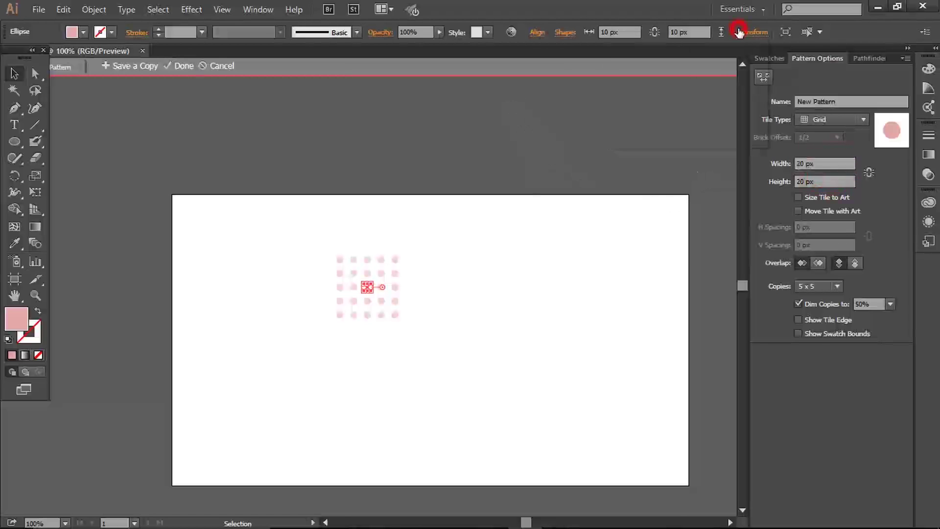
click(713, 55)
text(5)
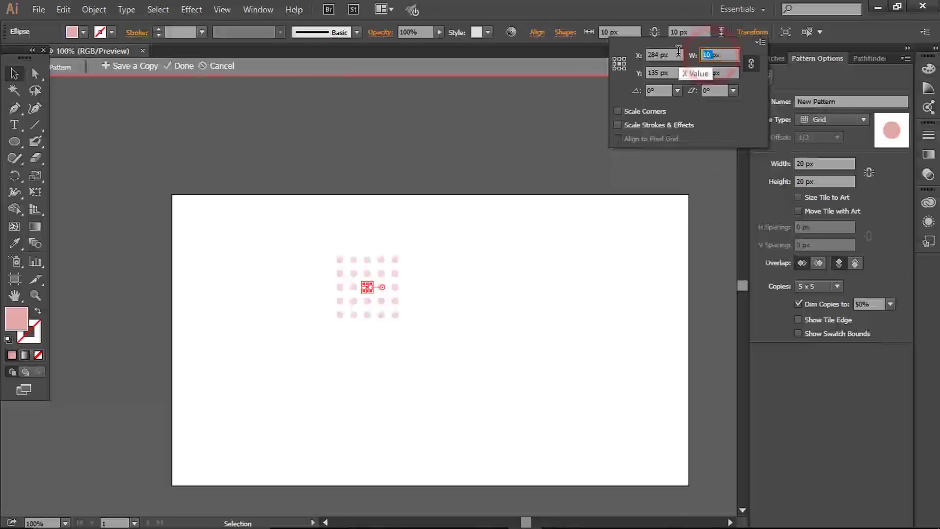
click(722, 73)
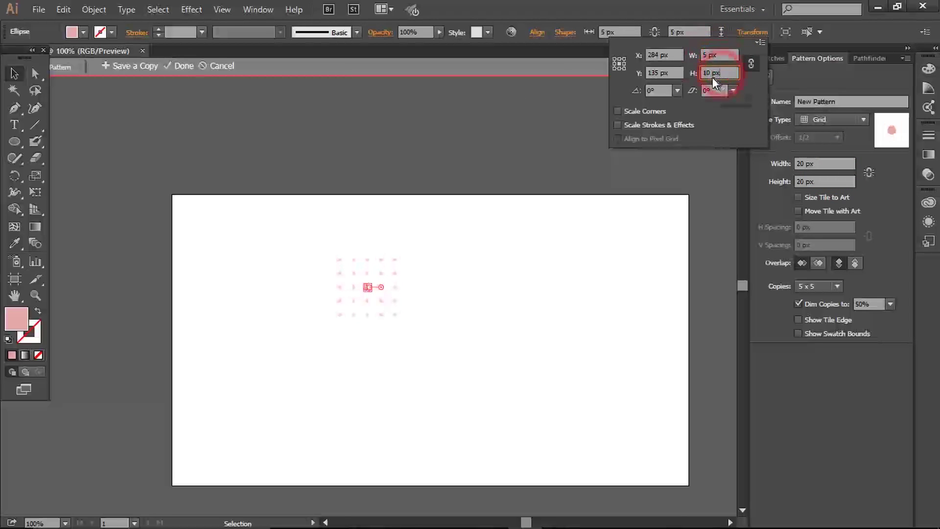
double_click(711, 72)
text(5)
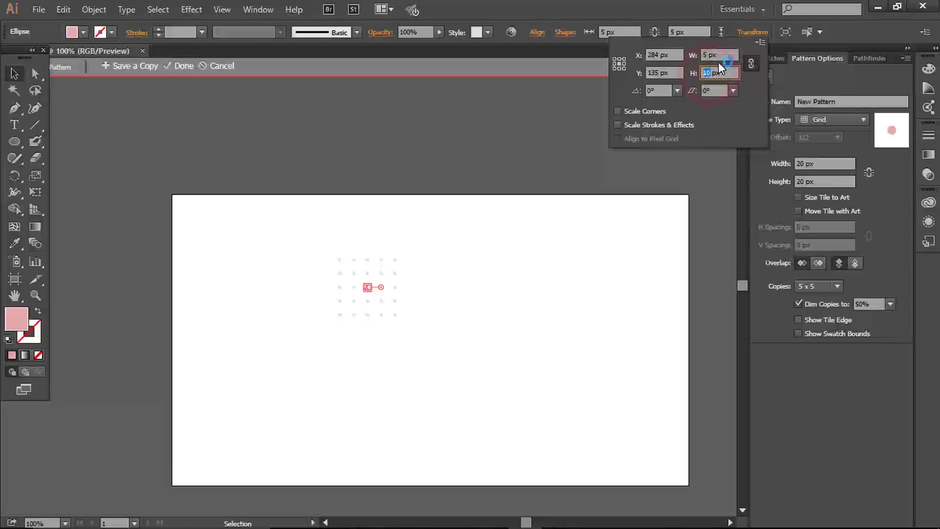
click(727, 52)
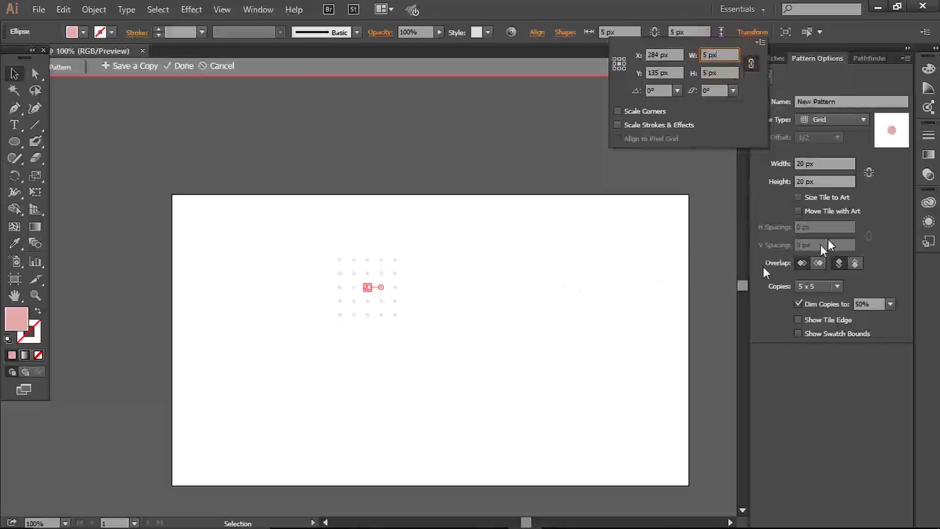
- Set the pattern tile's width and height to 10 px and finish editing the pattern
click(823, 169)
double_click(803, 164)
text(10)
key(Tab)
text(10)
click(840, 163)
click(441, 295)
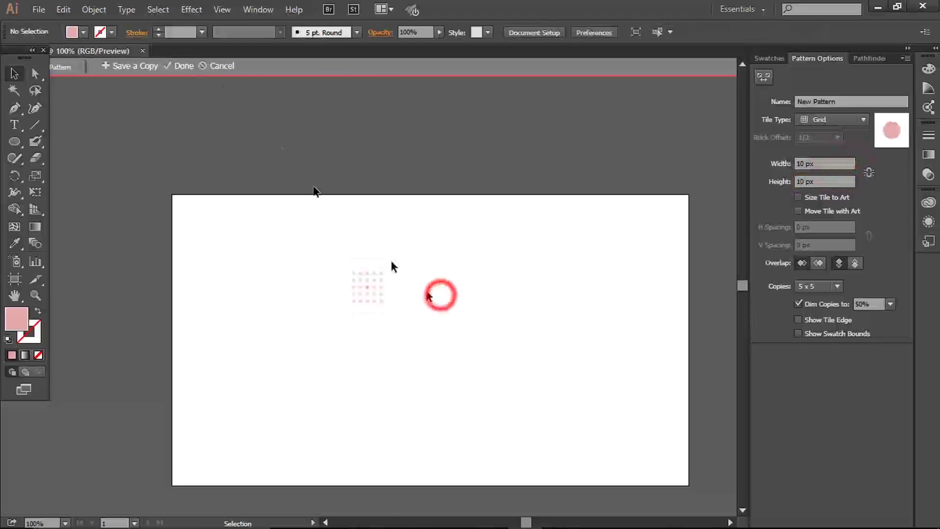
click(184, 66)
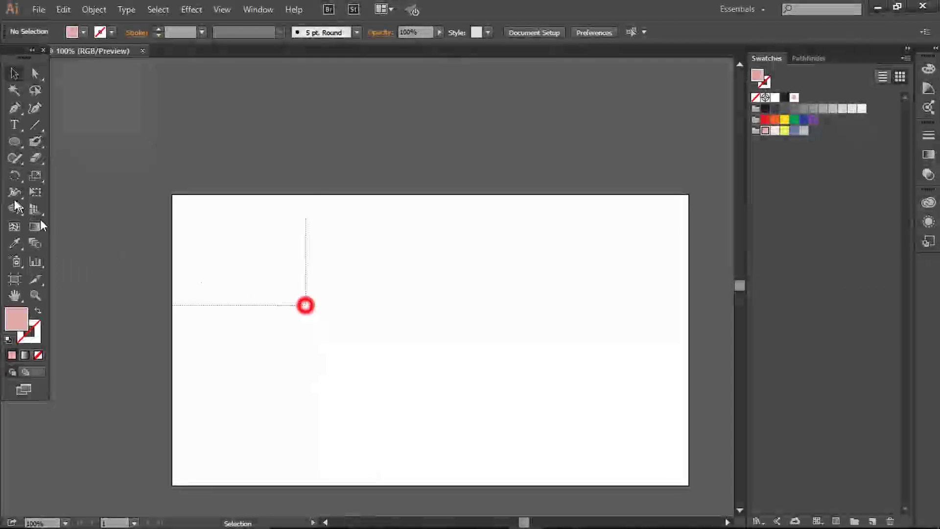
- Draw a rectangle about 516 px wide and 275 px high on the artboard and fill it with the pink polka dot pattern
click(15, 142)
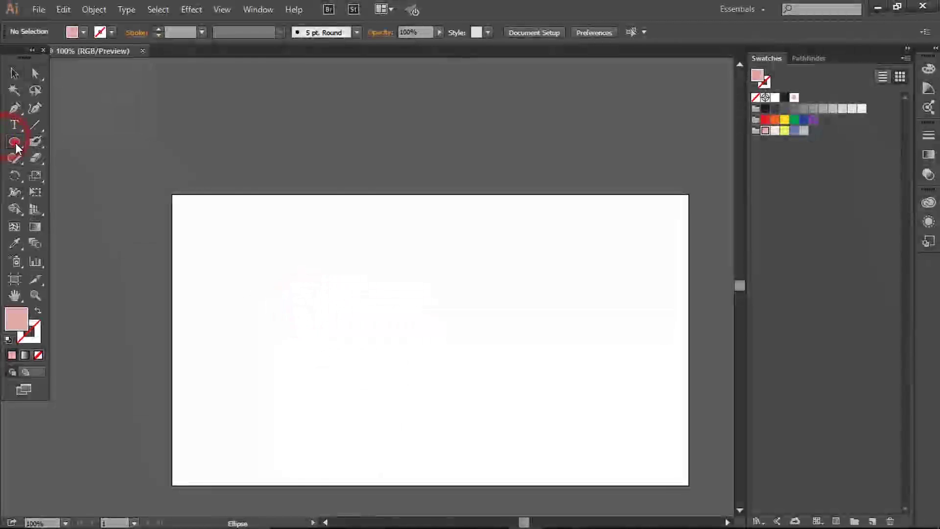
drag(19, 149, 83, 142)
drag(189, 225, 544, 414)
click(795, 97)
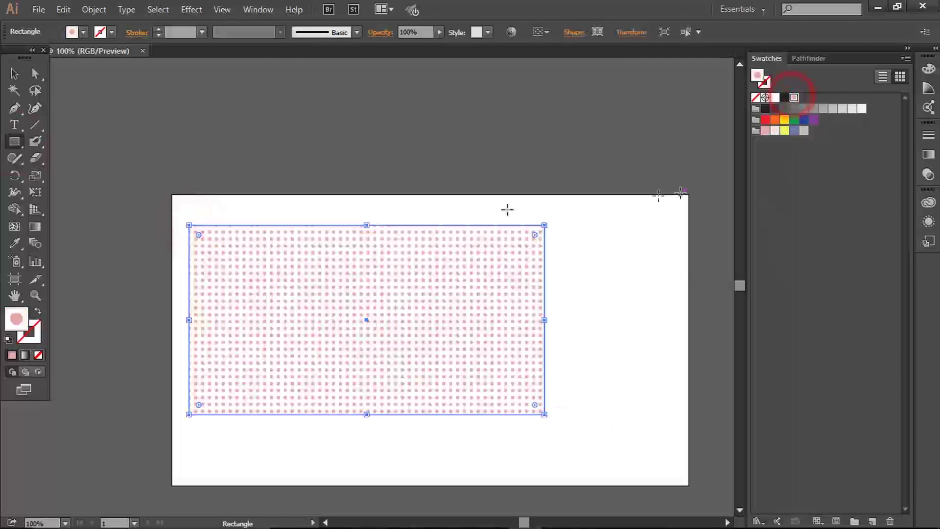
- Set the rectangle's Scale options to transform only the pattern and try a uniform scale of 20%
click(15, 74)
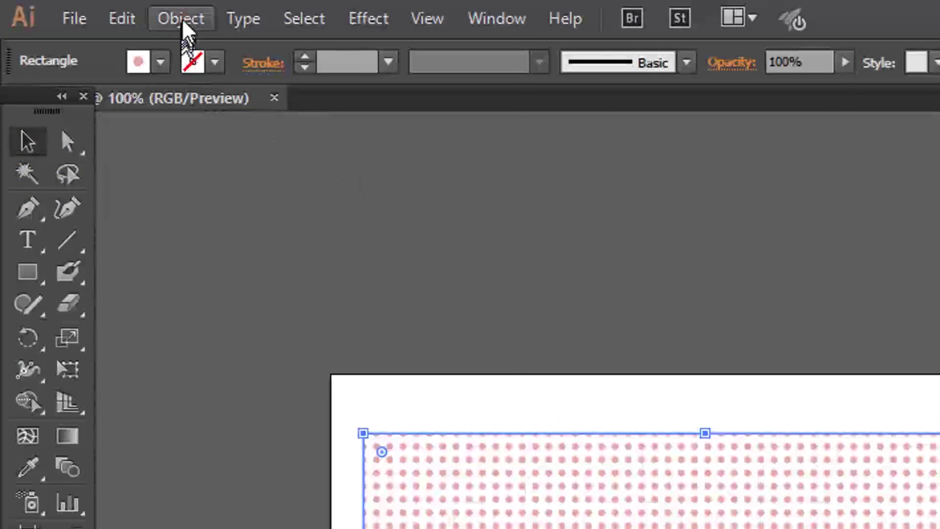
click(116, 11)
mouse_move(198, 50)
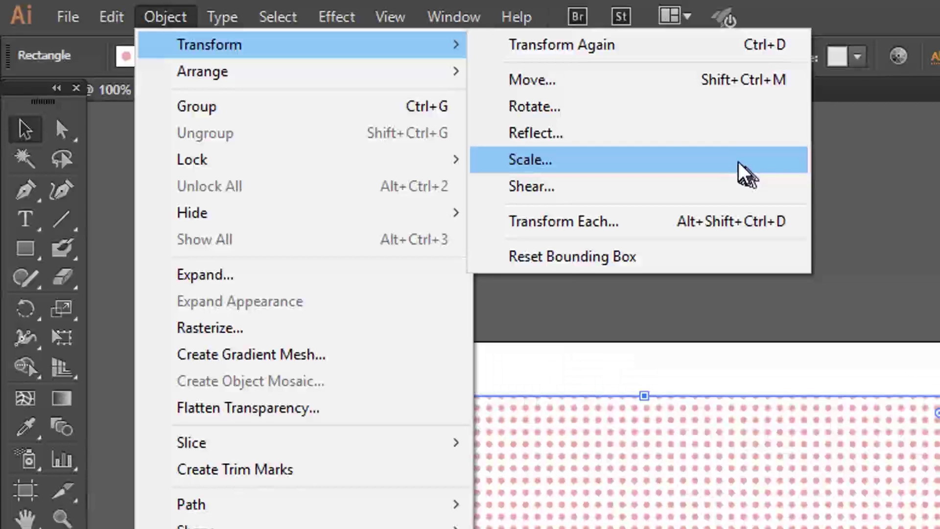
click(740, 163)
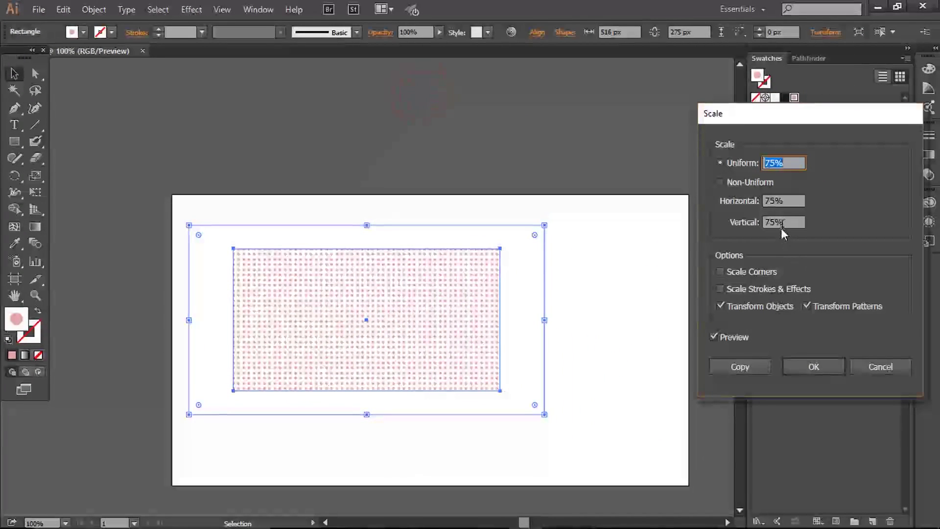
click(720, 305)
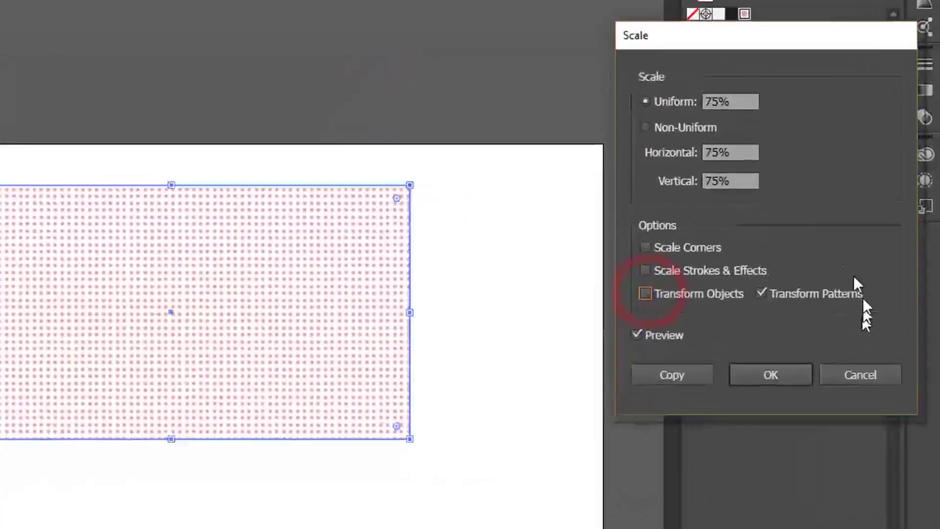
double_click(715, 88)
text(20)
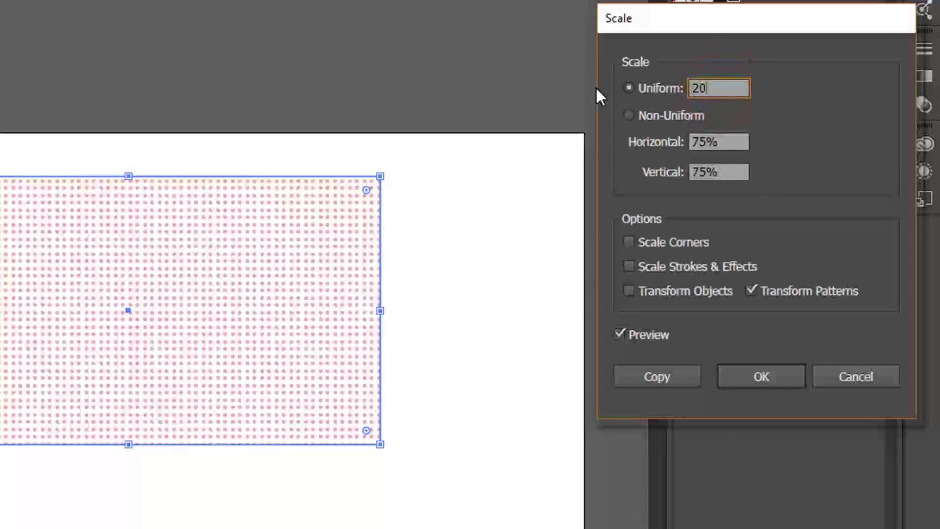
click(713, 140)
- Set the pattern's uniform scale to 50% and apply it
double_click(720, 87)
text(50)
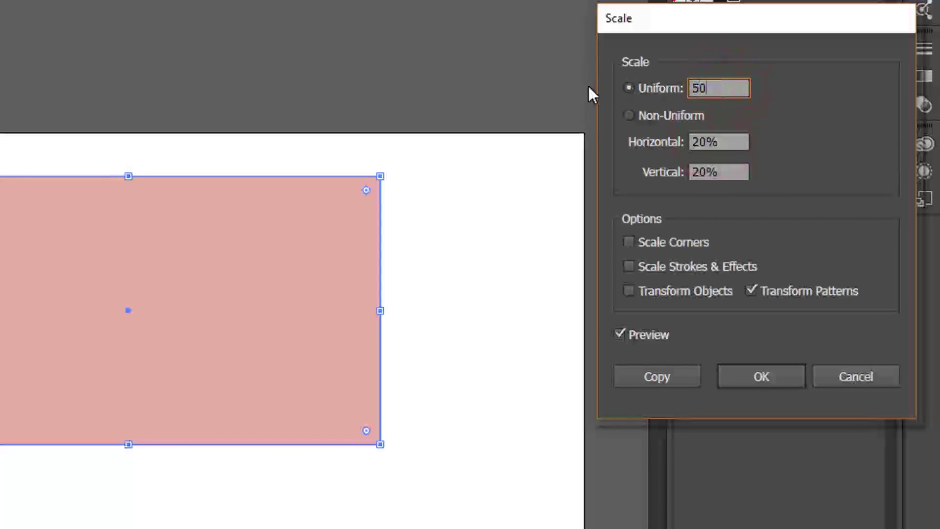
click(740, 142)
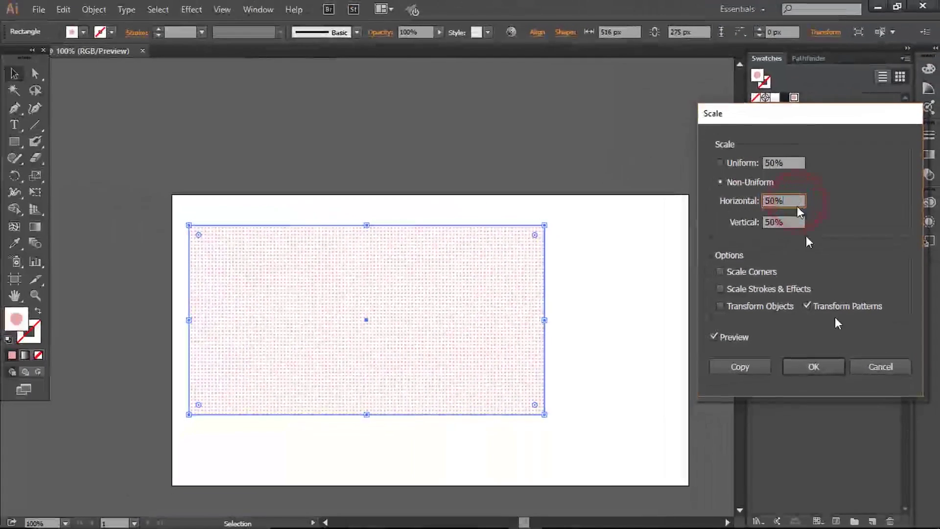
click(813, 366)
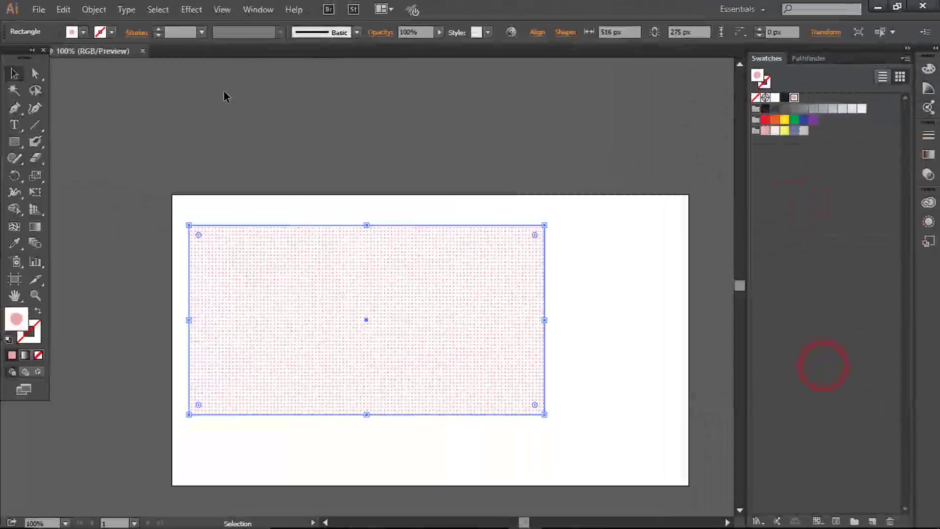
- Rotate only the rectangle's polka dot pattern by 45°, without transforming the rectangle itself
click(93, 10)
click(119, 25)
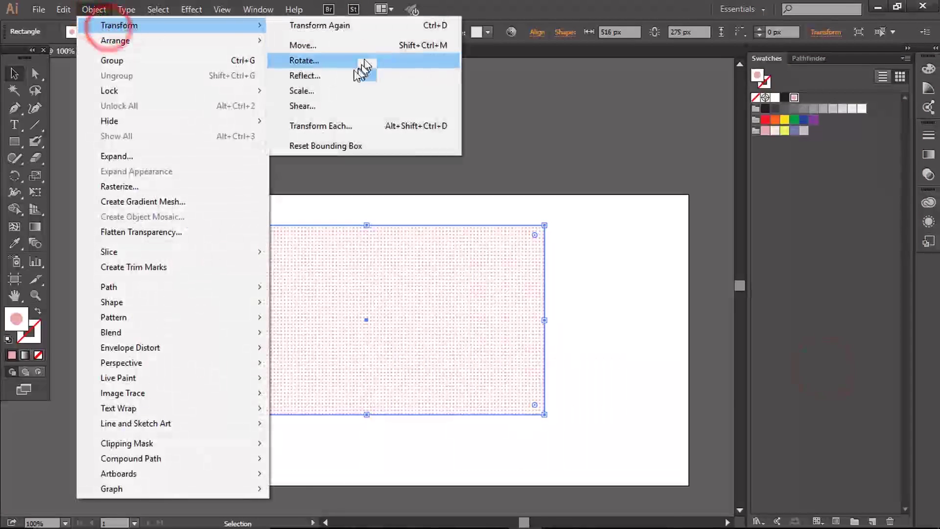
click(326, 63)
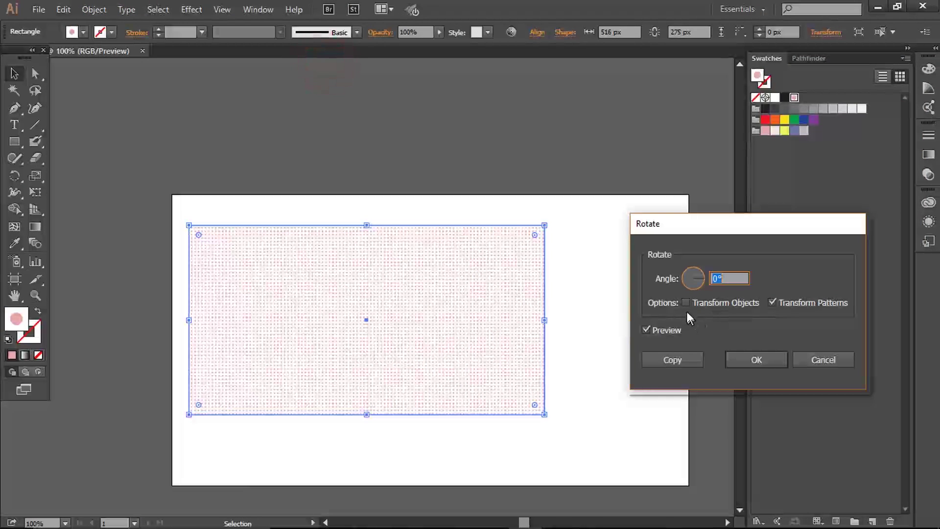
click(697, 292)
drag(698, 293, 692, 286)
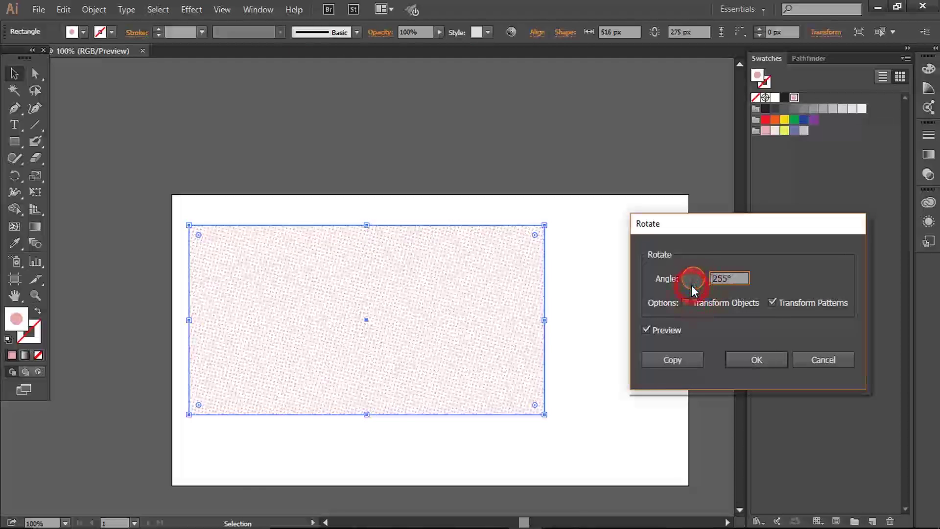
double_click(742, 278)
text(45)
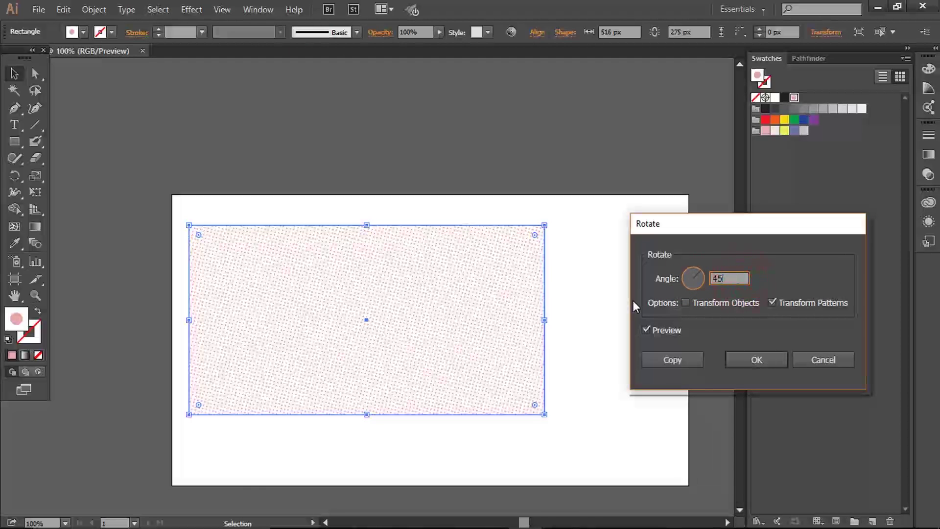
click(720, 306)
click(720, 306)
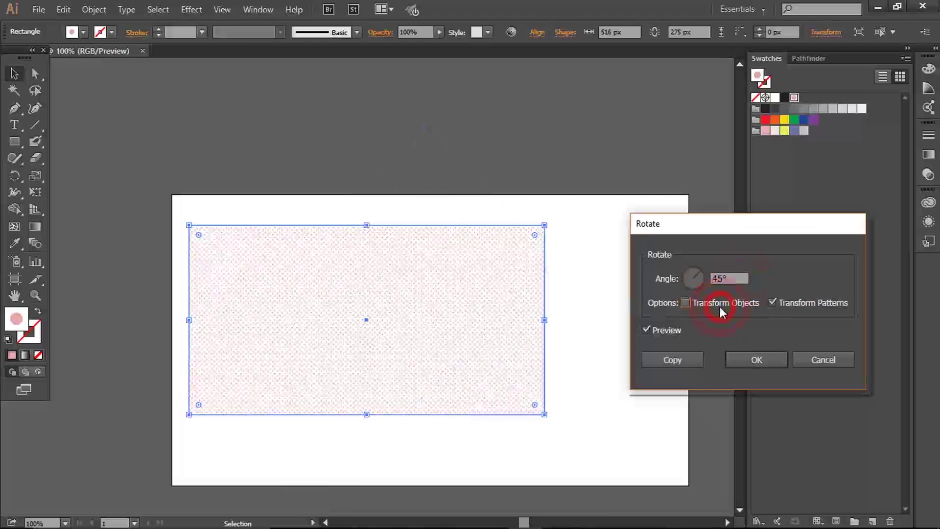
click(757, 356)
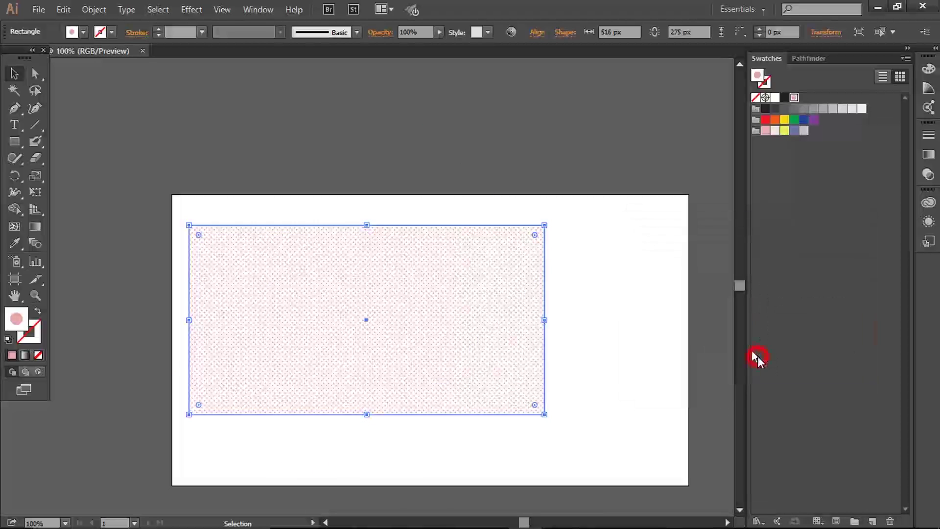
- Move the polka dot rectangle off the artboard, directly above it, and deselect it
click(577, 288)
click(409, 271)
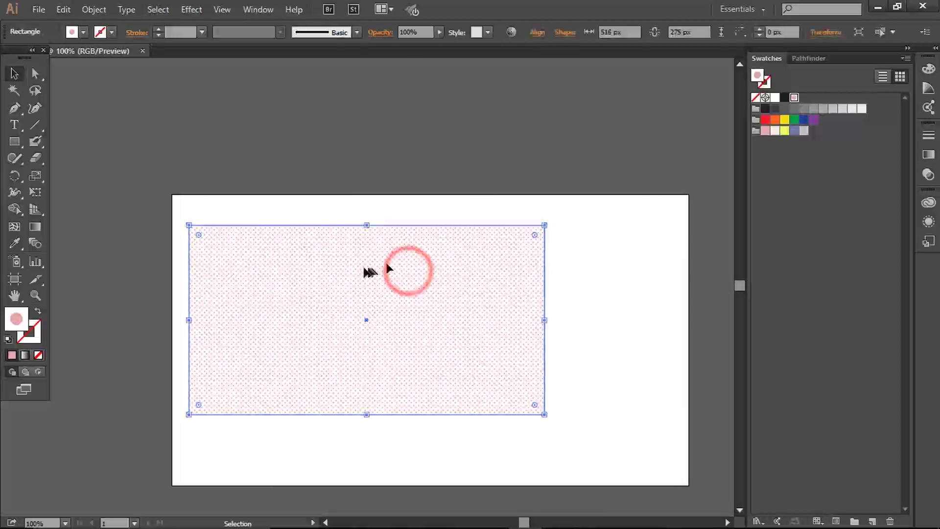
drag(443, 387, 402, 157)
click(460, 274)
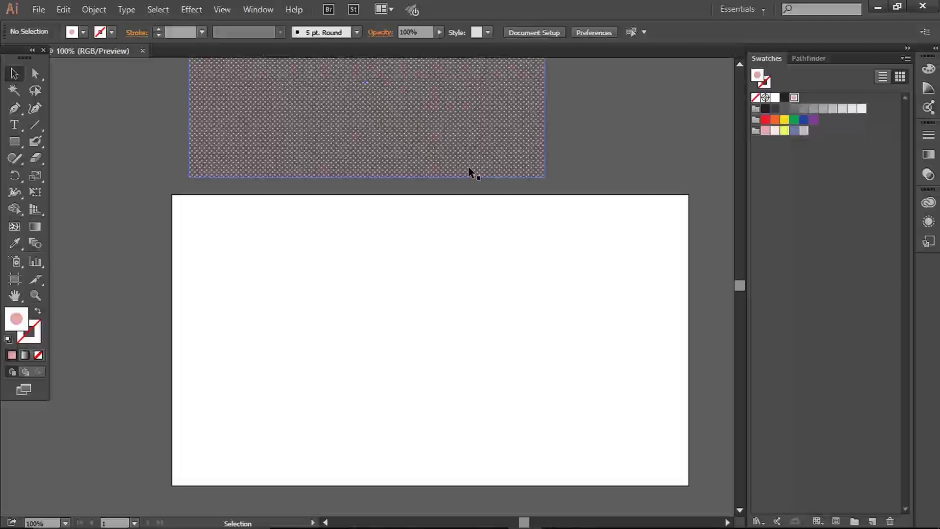
- Draw a small square about 24 px wide with a blue-violet outline and no fill near the artboard's middle
click(15, 141)
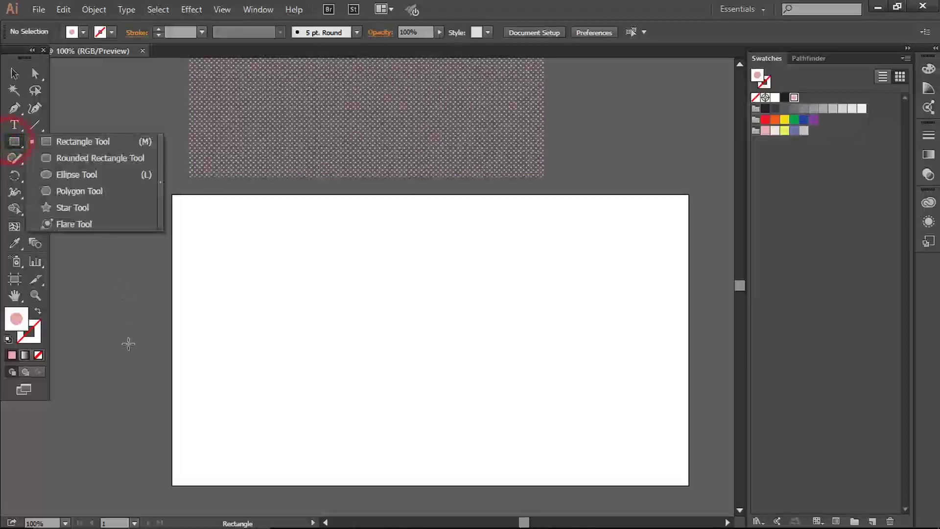
click(132, 149)
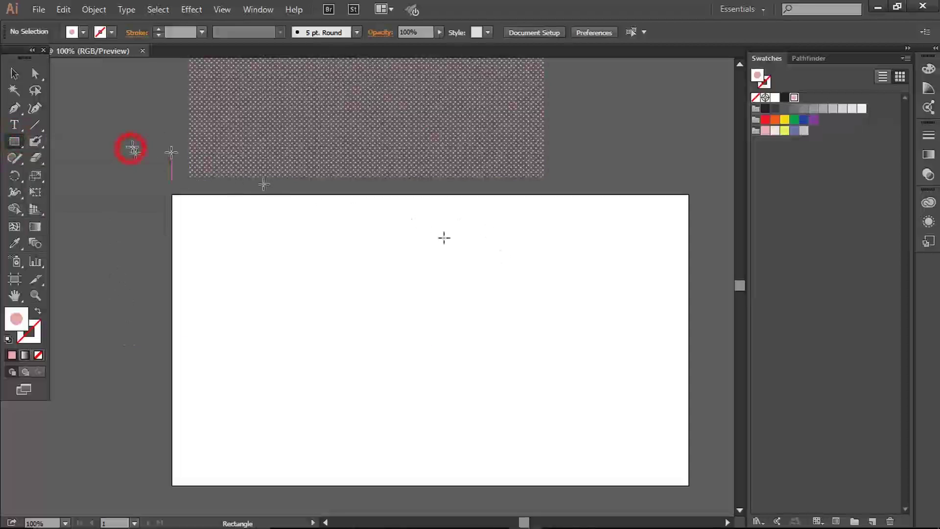
mouse_move(324, 298)
mouse_down()
mouse_move(348, 310)
mouse_move(345, 320)
mouse_up()
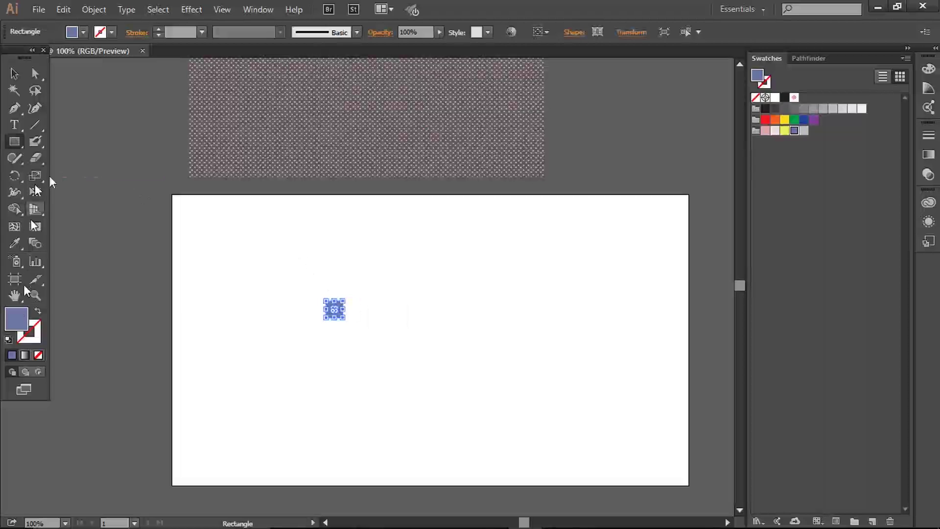
click(36, 312)
click(14, 74)
click(275, 296)
click(341, 307)
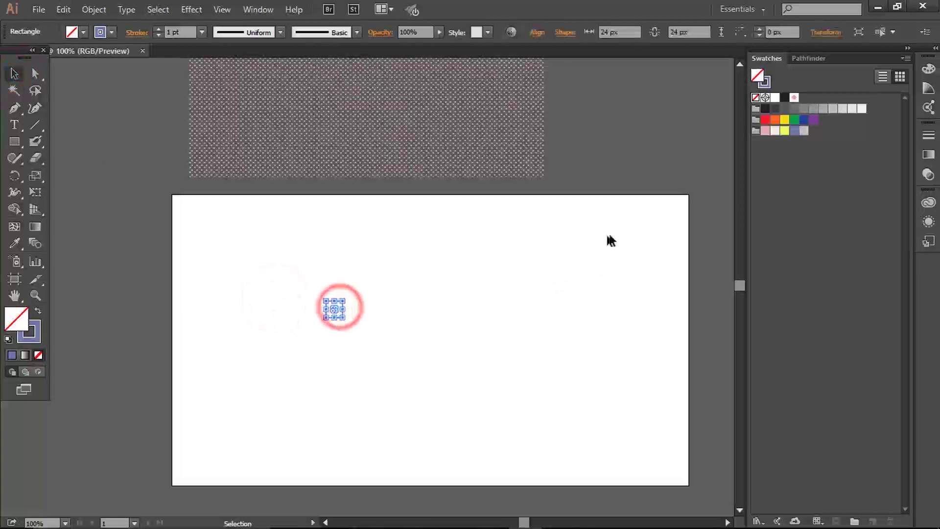
click(573, 365)
- Add the outlined square to the swatches as a new pattern and open that pattern for editing
drag(342, 309, 809, 97)
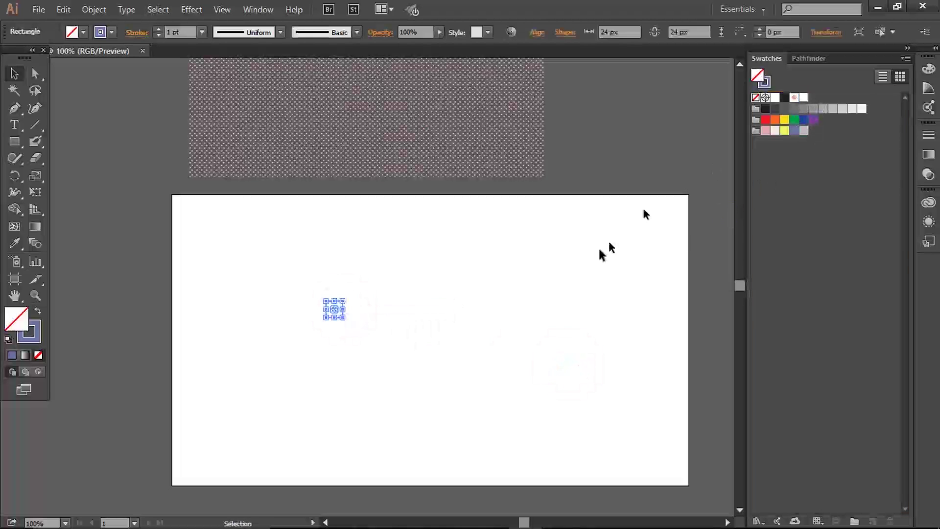
click(601, 250)
double_click(809, 98)
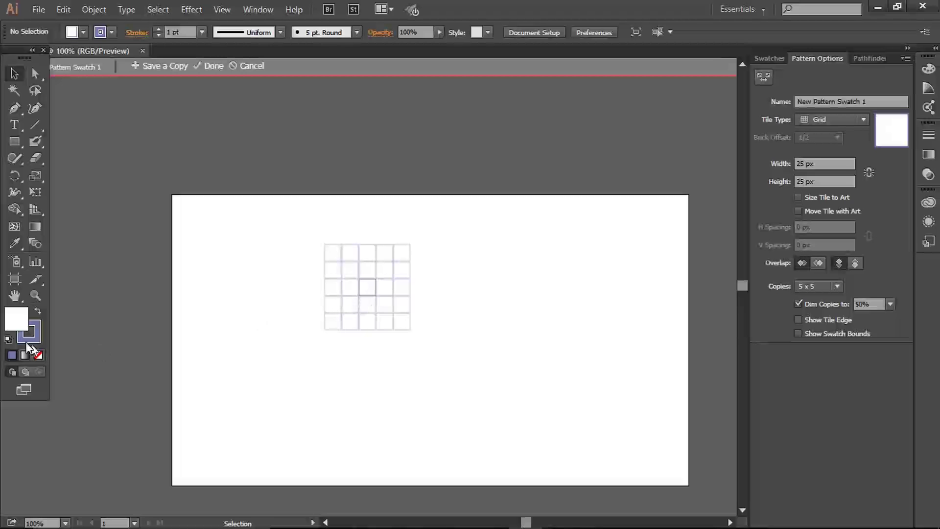
- Set the tile square's stroke to 0.5 pt, size the pattern tile to the art and finish editing the pattern
drag(309, 252, 527, 410)
drag(163, 121, 294, 291)
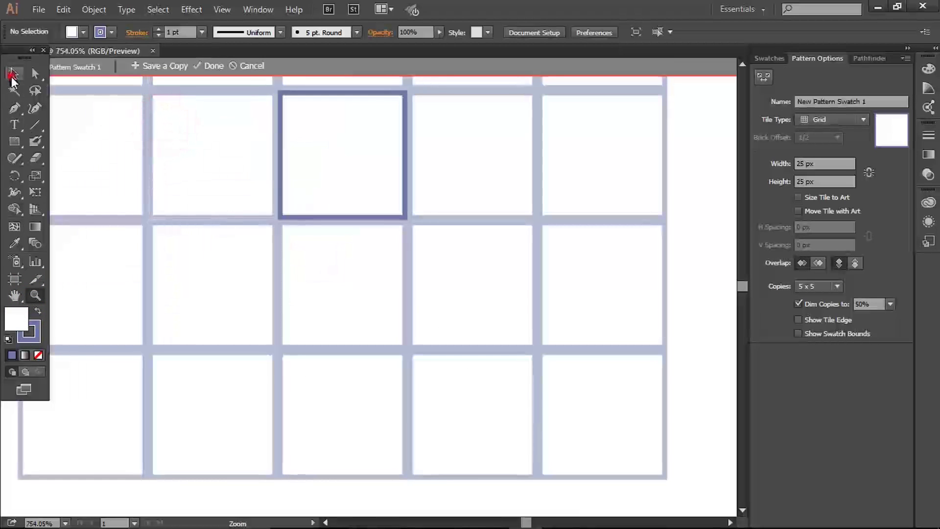
click(372, 217)
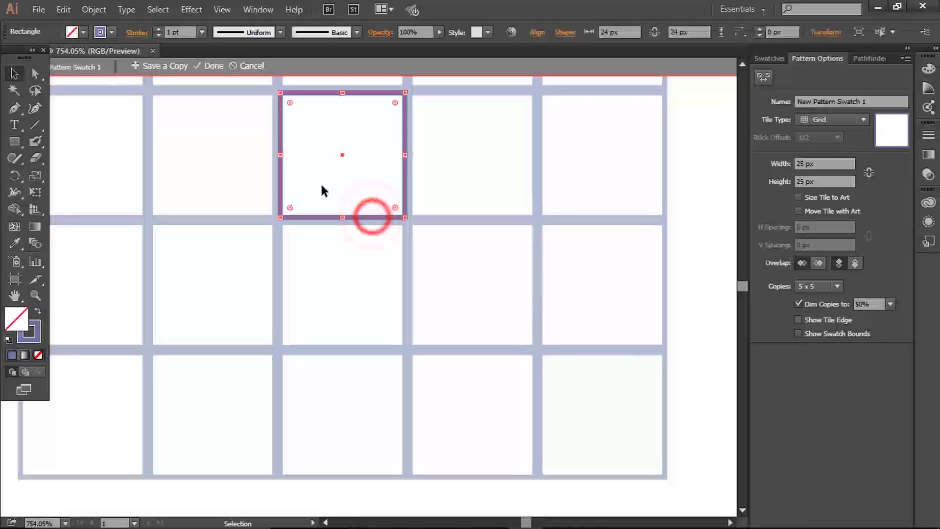
drag(744, 284, 746, 284)
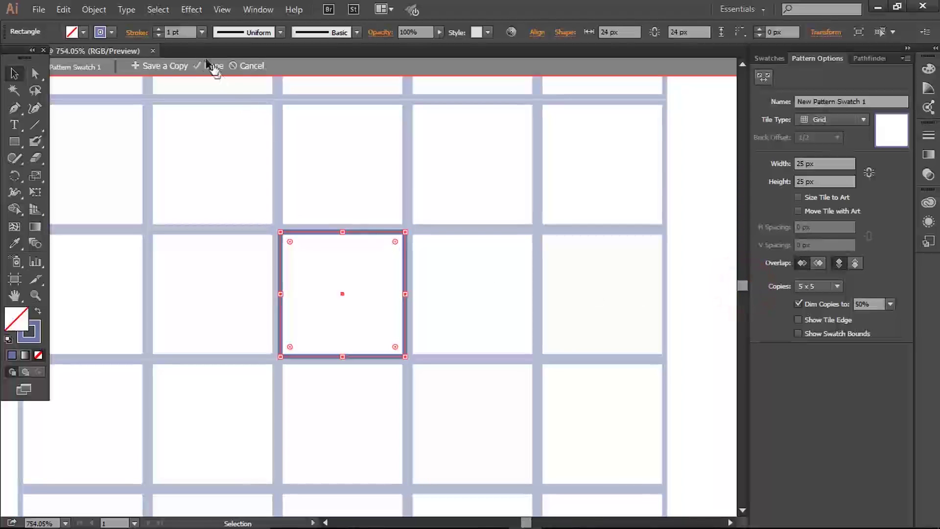
click(182, 35)
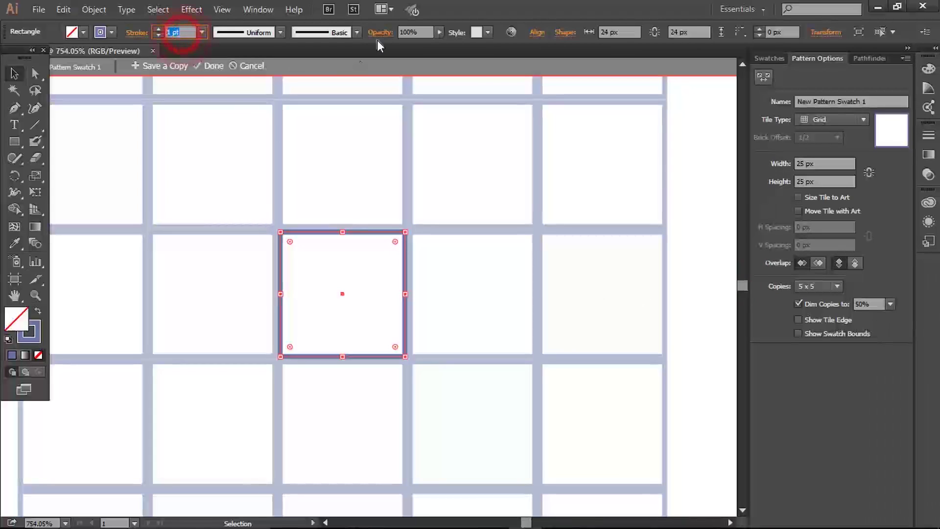
text(0.5)
key(Return)
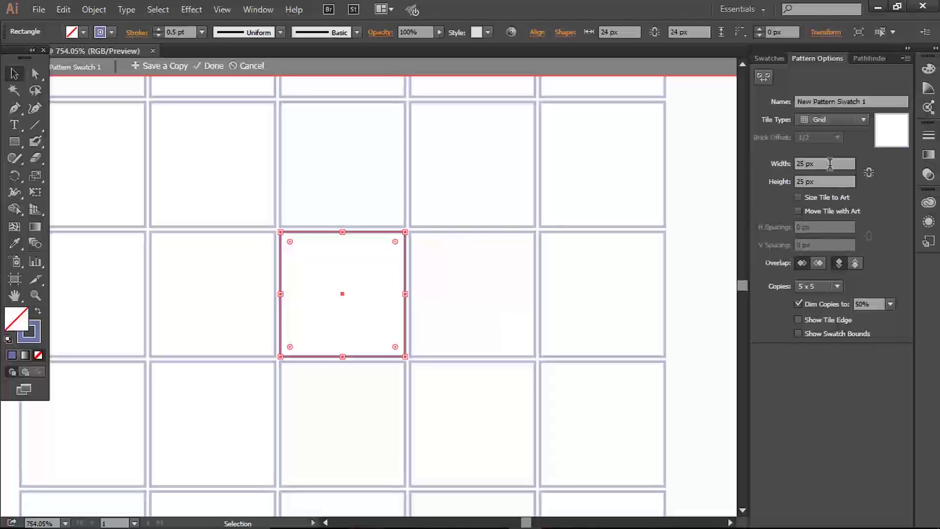
click(799, 197)
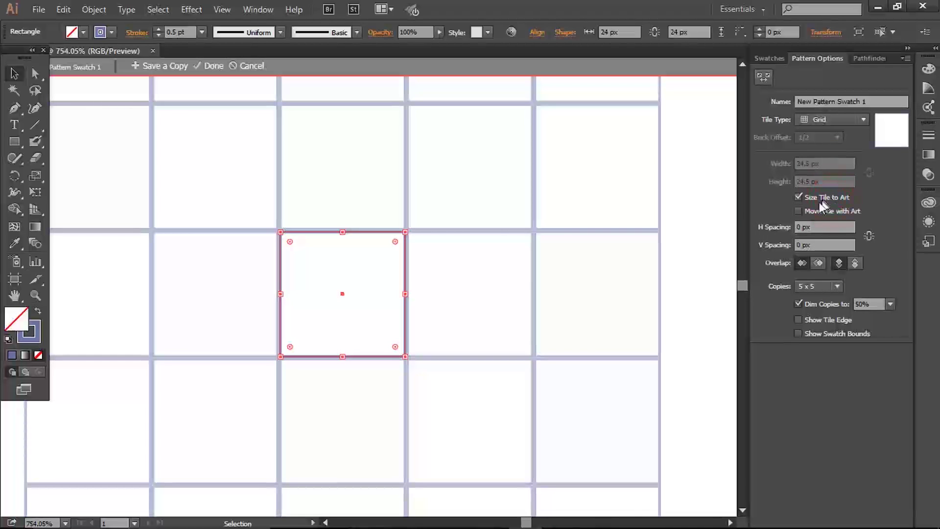
click(214, 66)
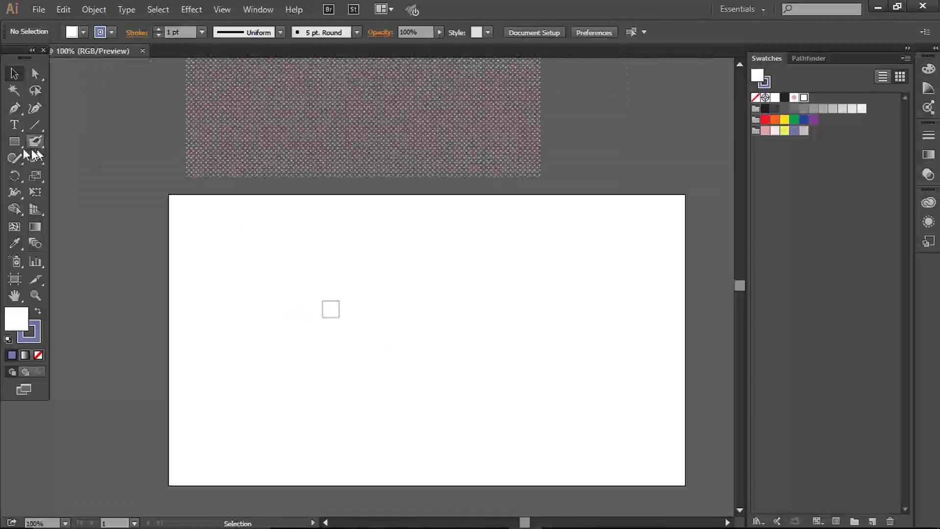
- Draw a square about 347 px wide filled with the grid pattern and move it above the artboard beside the dotted rectangle
mouse_move(399, 216)
mouse_down()
mouse_move(663, 411)
mouse_move(638, 455)
mouse_up()
click(14, 73)
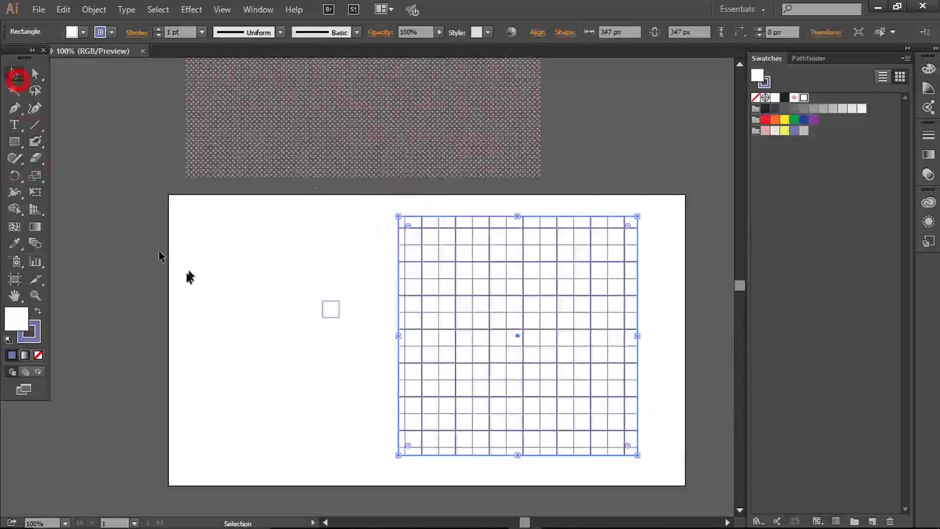
click(168, 268)
click(574, 366)
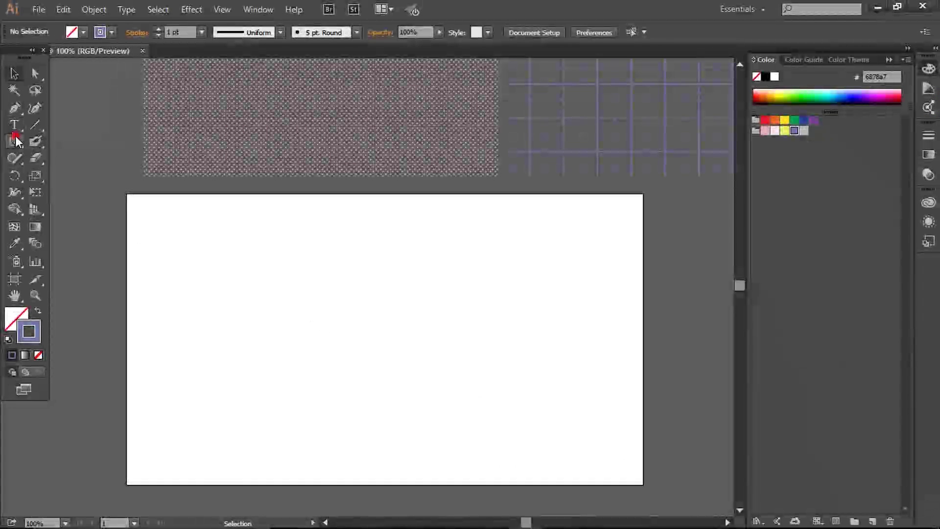
- Draw an unfilled blue-violet square in the artboard's upper-left area and give it a 10 pt stroke
mouse_move(143, 225)
mouse_down()
mouse_move(210, 291)
mouse_move(201, 284)
mouse_up()
click(201, 32)
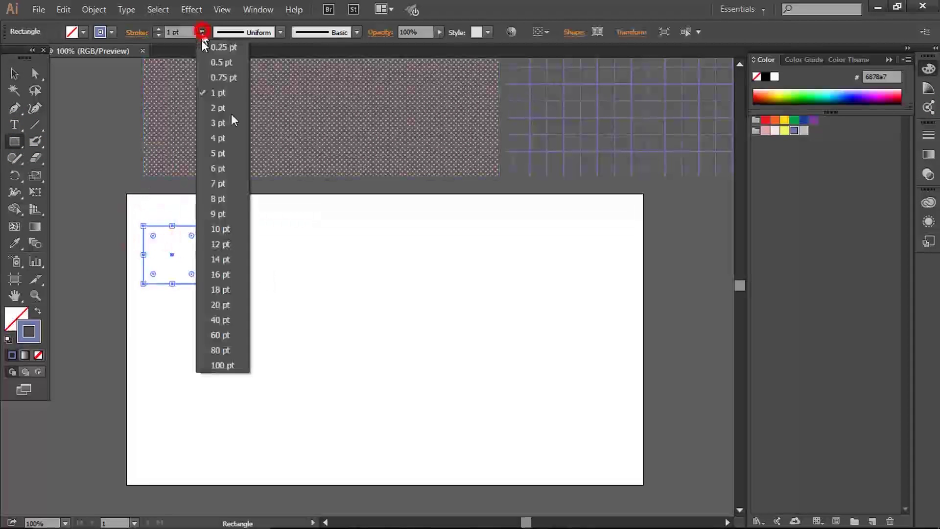
click(227, 231)
click(15, 74)
click(393, 273)
- Draw an unfilled circle about 85 px across with the Ellipse tool, level with the square and spaced beside it
drag(7, 142, 60, 174)
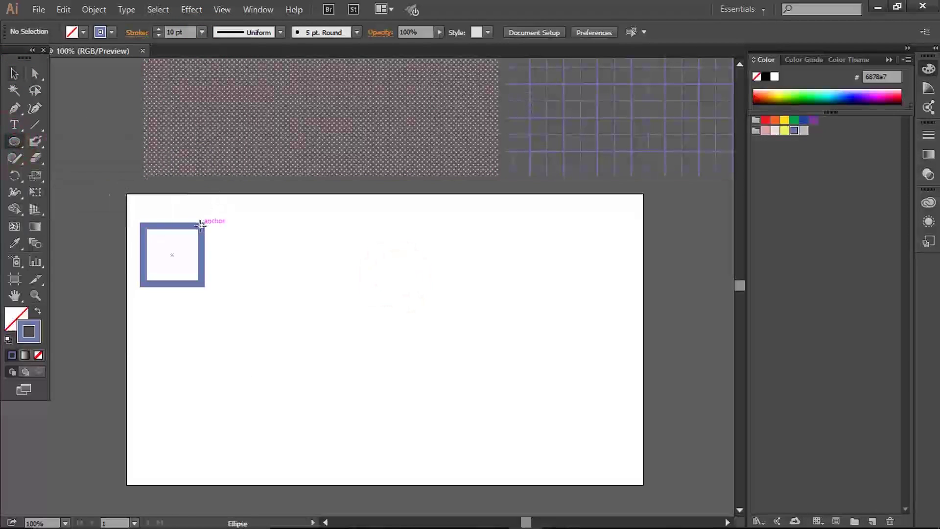
drag(201, 225, 315, 255)
click(361, 299)
- Draw an upright, unfilled triangle with the Polygon tool beside the circle, matching the height of the other shapes
drag(14, 142, 78, 191)
drag(346, 227, 368, 259)
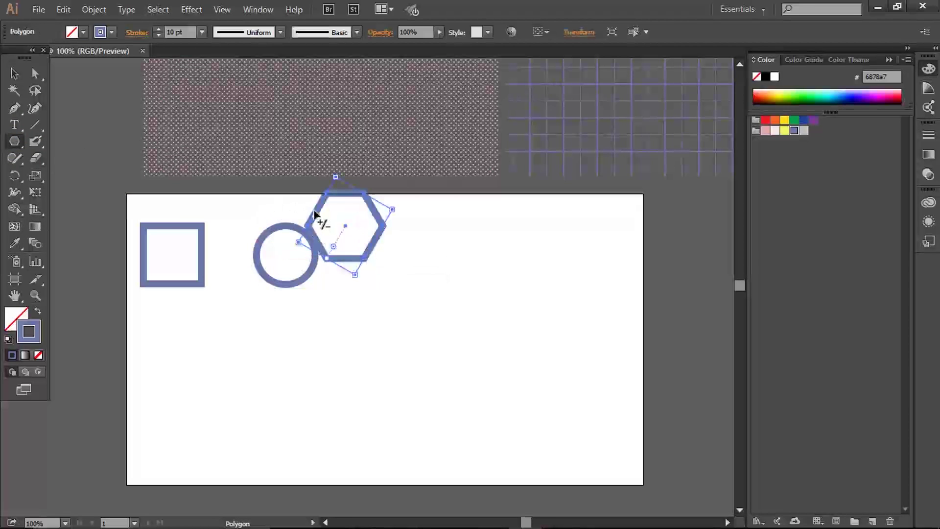
drag(337, 220, 223, 198)
drag(389, 228, 400, 287)
click(470, 336)
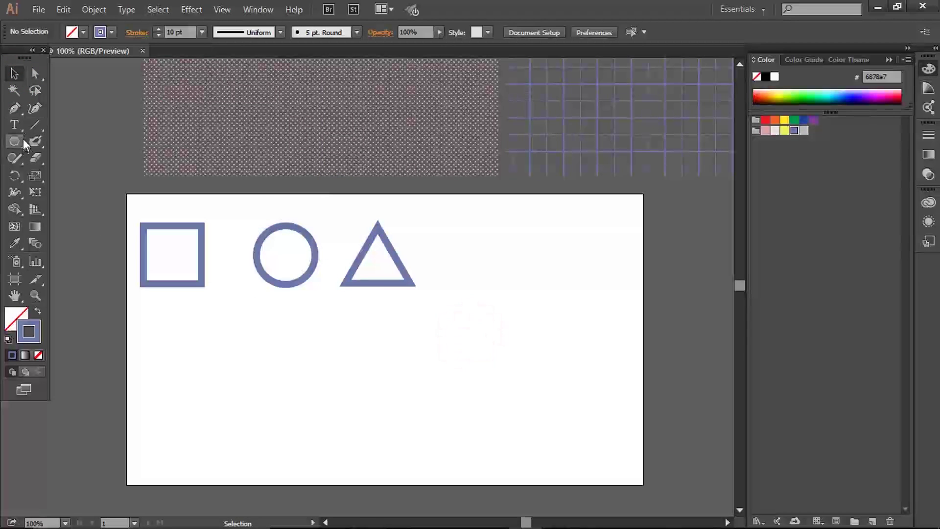
- Draw two equally long horizontal lines, one below the other, beside the triangle
mouse_move(449, 255)
mouse_down()
mouse_move(563, 264)
mouse_move(556, 255)
mouse_up()
click(14, 109)
click(451, 292)
click(557, 291)
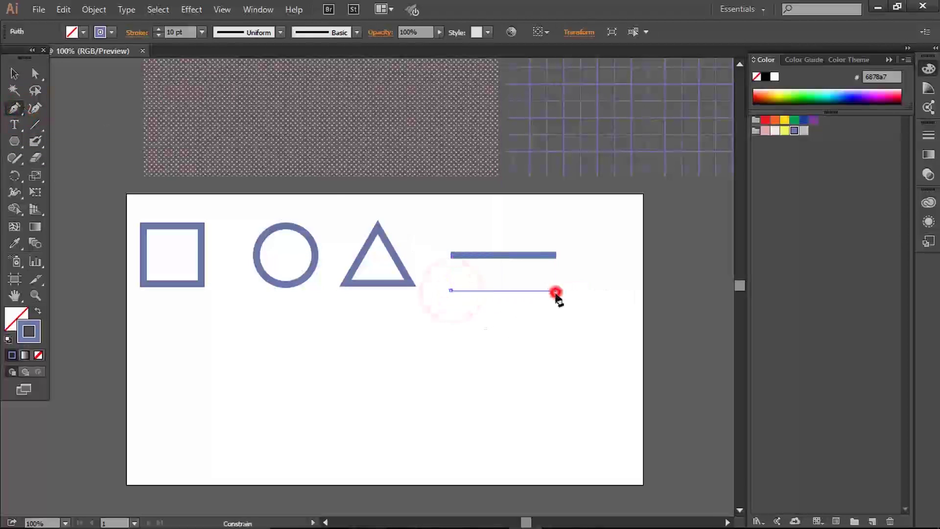
click(321, 372)
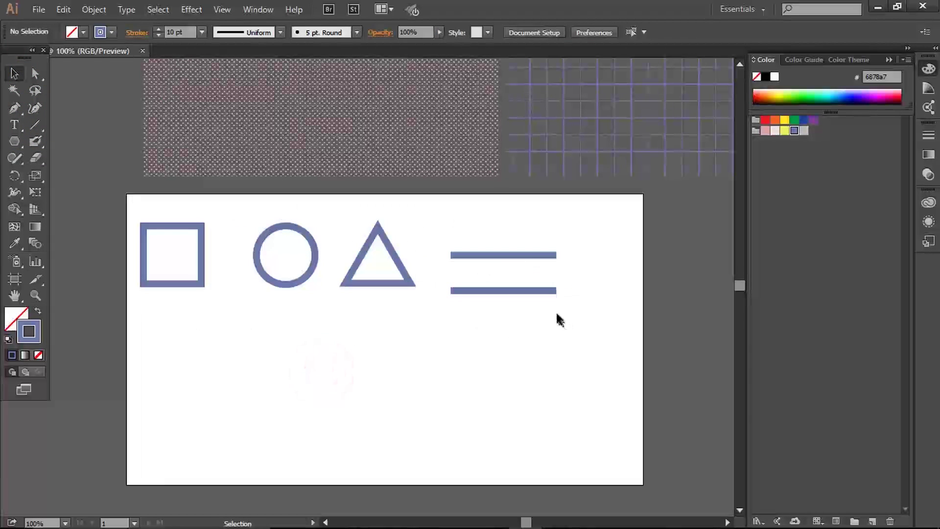
- Fill the square, the circle and the triangle with the yellow swatch, keeping their blue-violet strokes
click(201, 264)
click(785, 130)
key(ctrl+z)
click(785, 130)
click(397, 317)
click(315, 255)
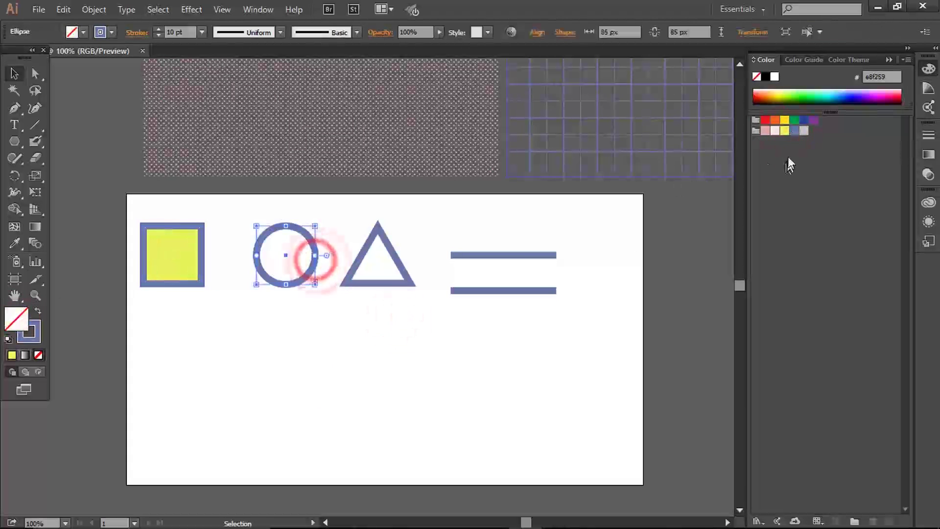
click(785, 130)
click(408, 276)
click(785, 131)
click(640, 319)
- Change the circle's fill to the pink swatch and place a copy of the circle directly below it
click(306, 272)
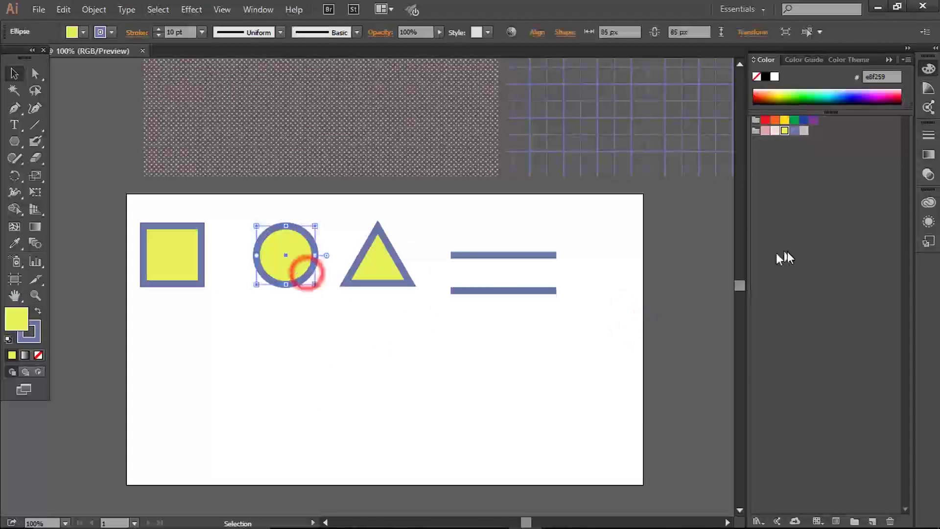
click(584, 297)
click(316, 242)
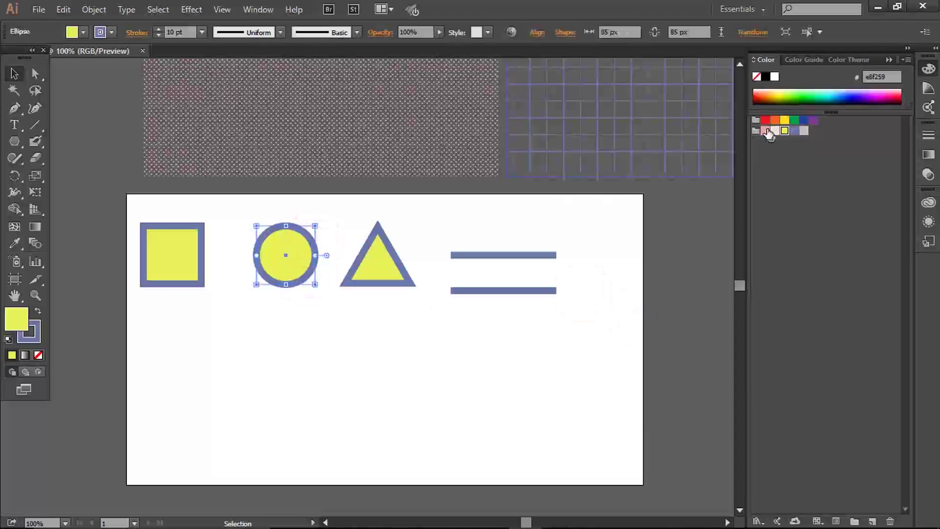
click(766, 130)
click(462, 238)
click(315, 250)
drag(314, 250, 319, 331)
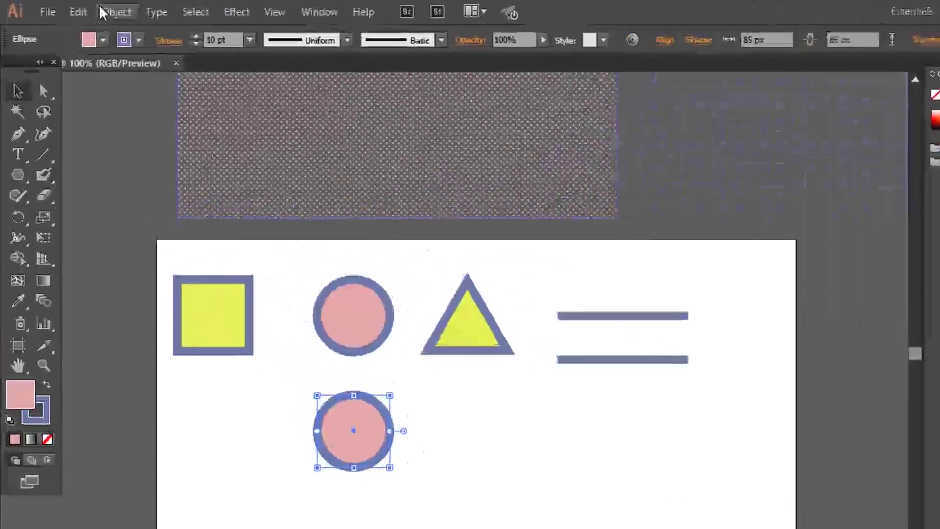
- Offset the copied circle's path by -20 px with miter joins and a miter limit of 4
click(94, 9)
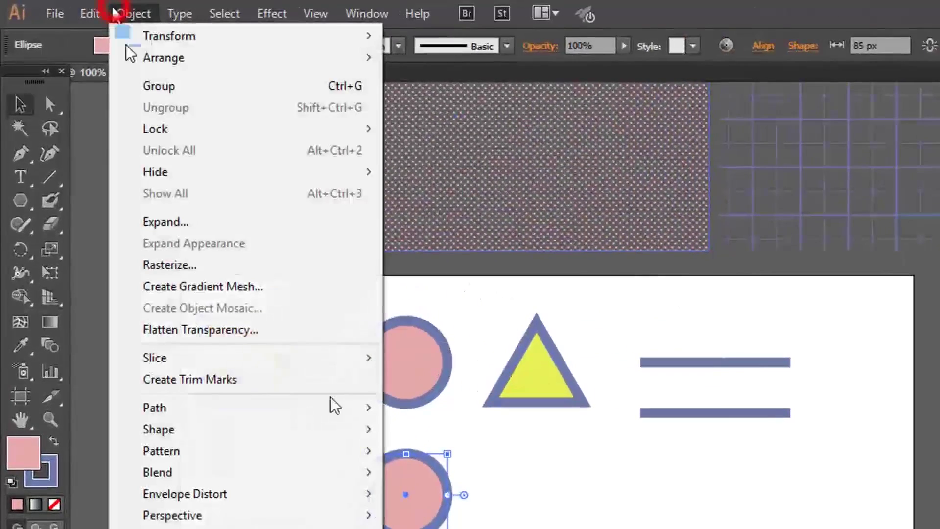
click(260, 413)
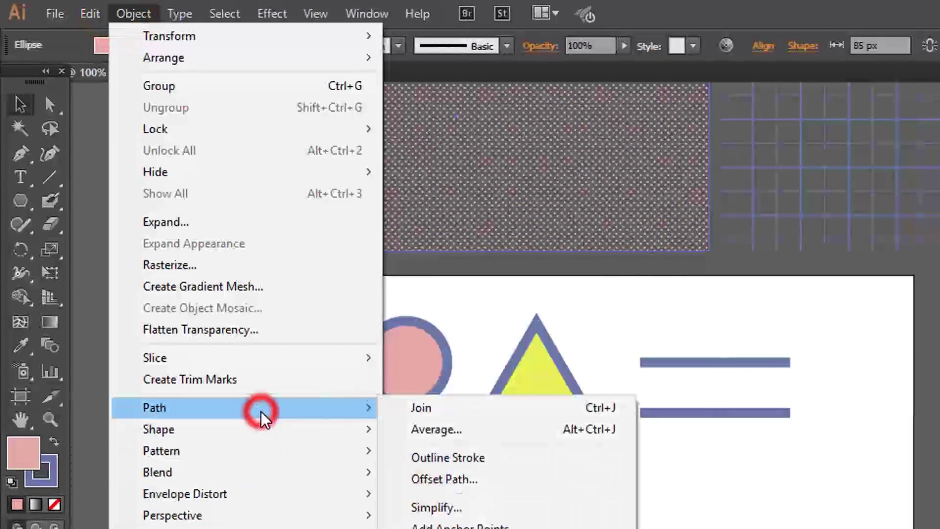
click(539, 482)
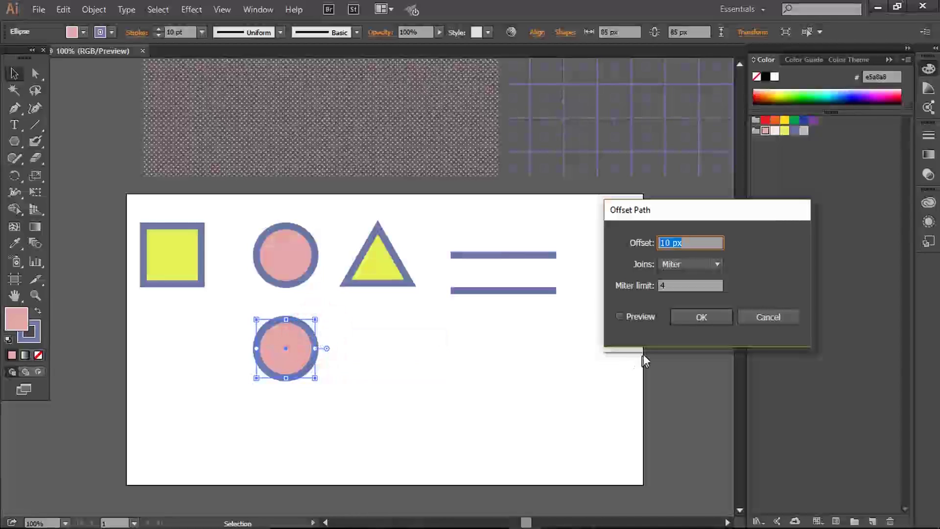
click(620, 316)
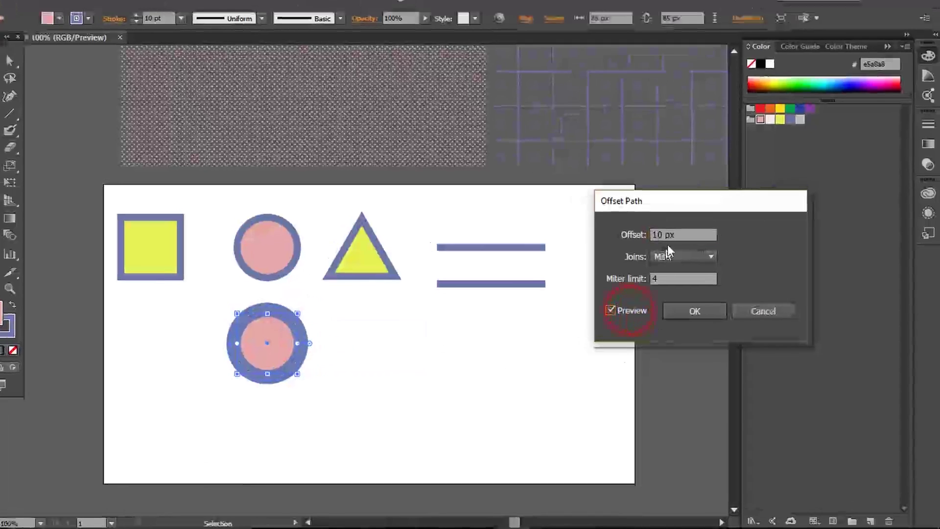
click(690, 242)
text(-20)
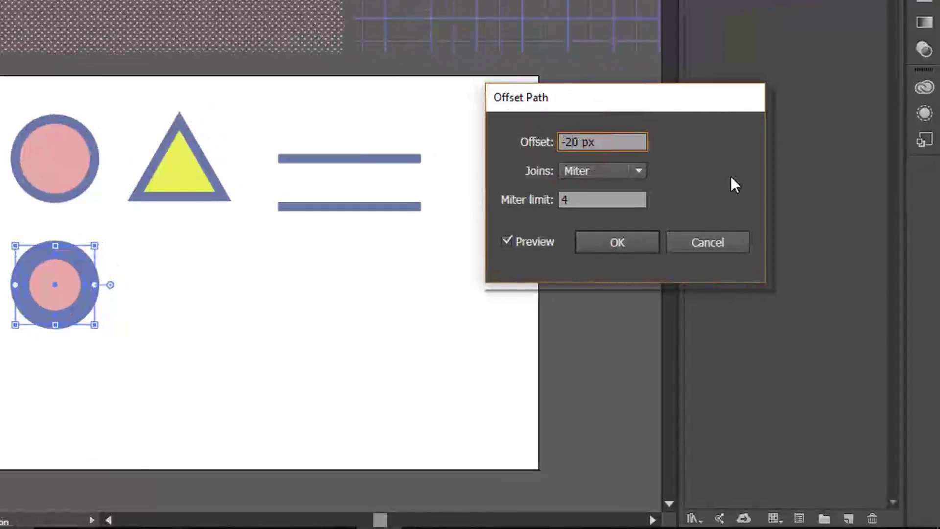
click(625, 194)
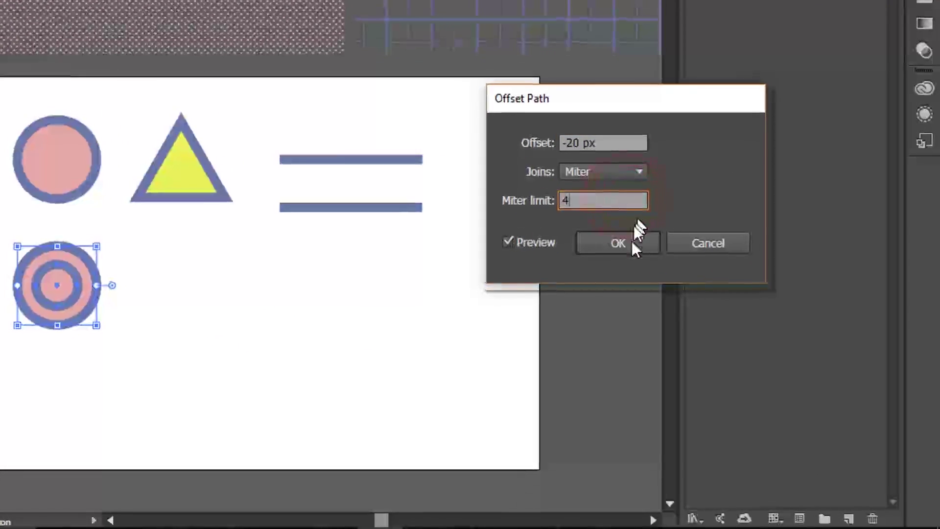
click(617, 243)
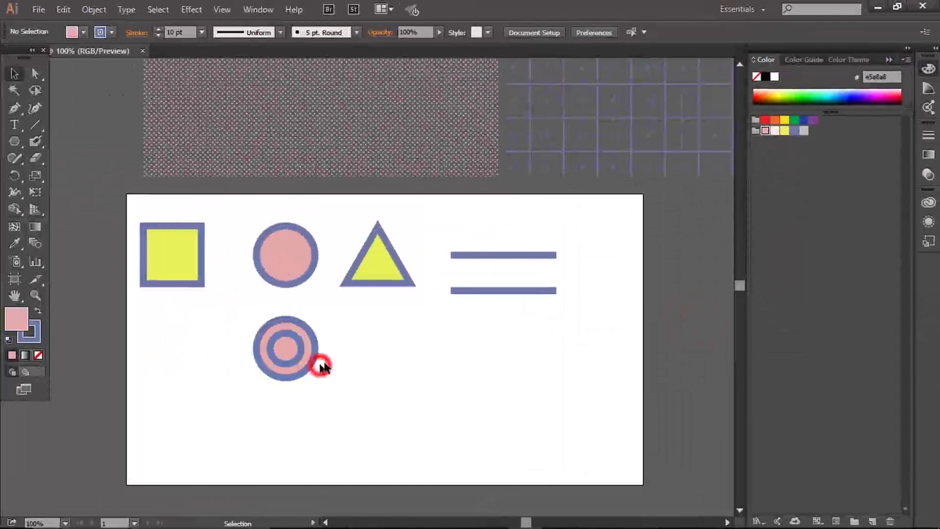
- Remove the stroke from both concentric circles
click(321, 363)
click(30, 330)
click(38, 355)
click(204, 387)
- Give the inner concentric circle a black fill and no stroke
click(288, 352)
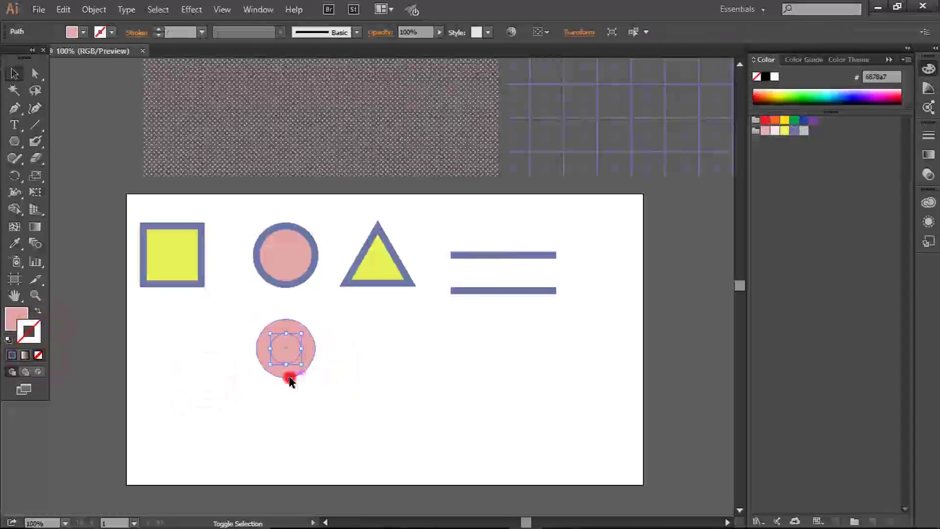
click(774, 76)
click(765, 76)
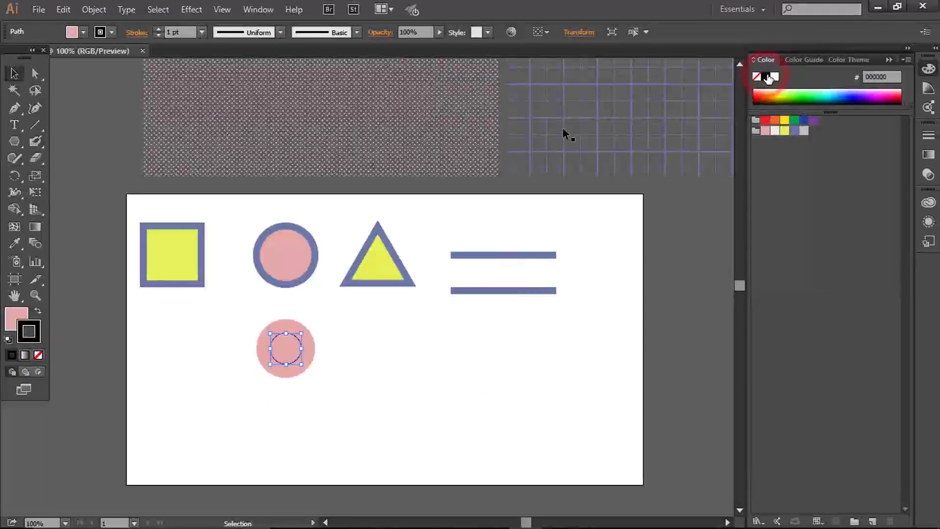
click(37, 311)
click(38, 355)
click(233, 419)
- Subtract the black inner circle from the pink outer circle with the Pathfinder's Minus Front operation
click(293, 353)
shift+click(294, 378)
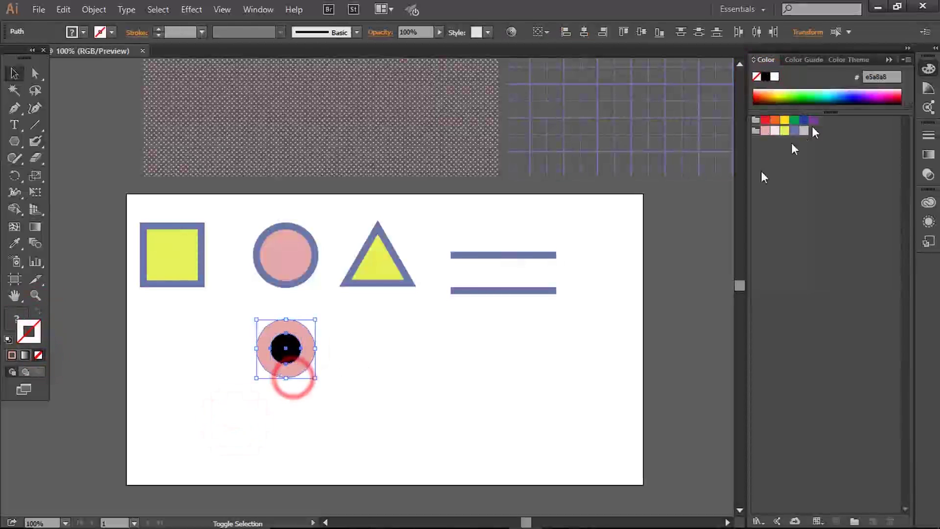
key(shift+ctrl+F9)
click(373, 428)
drag(348, 399, 260, 314)
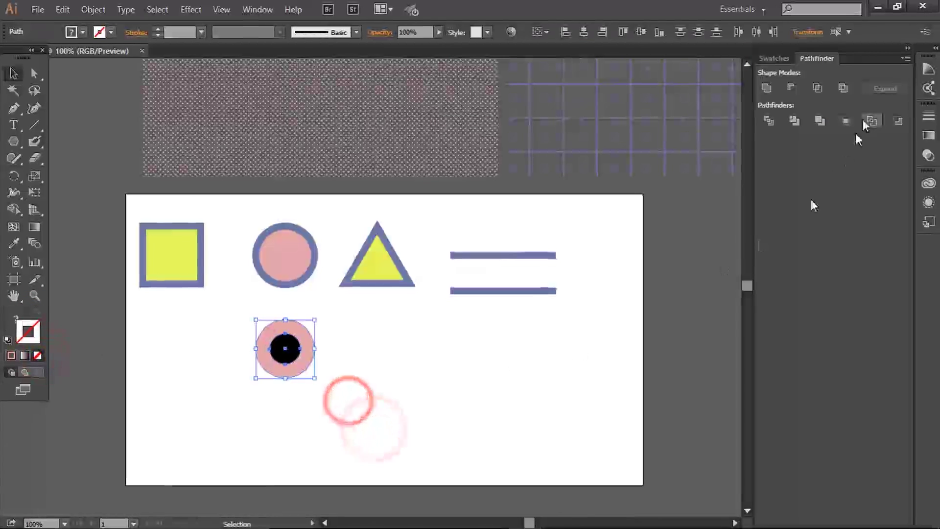
click(803, 61)
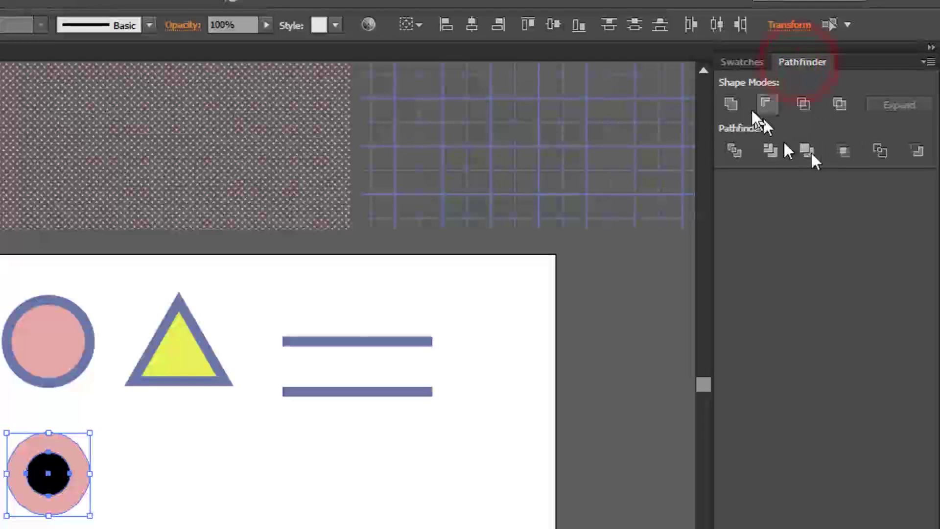
click(767, 102)
click(301, 470)
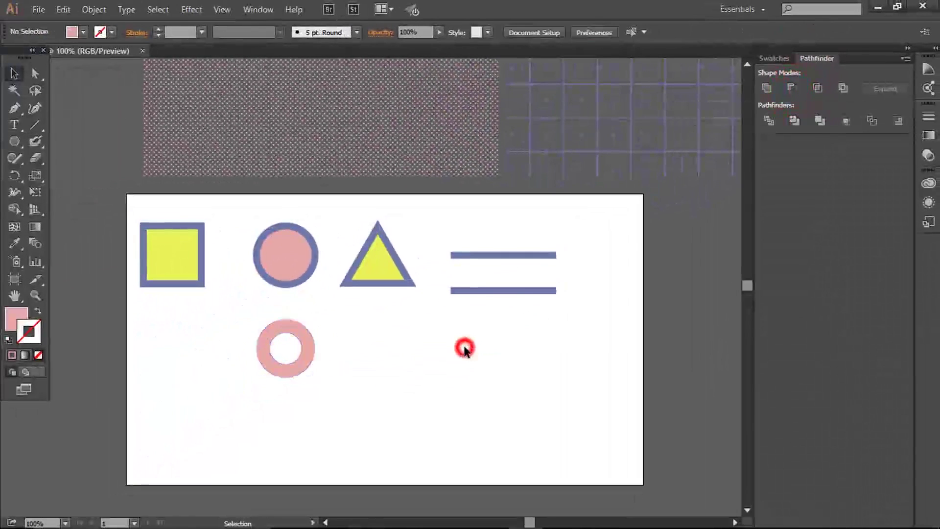
- Copy the pink circle's fill and 10 pt blue-violet stroke onto the ring with the Eyedropper
click(306, 356)
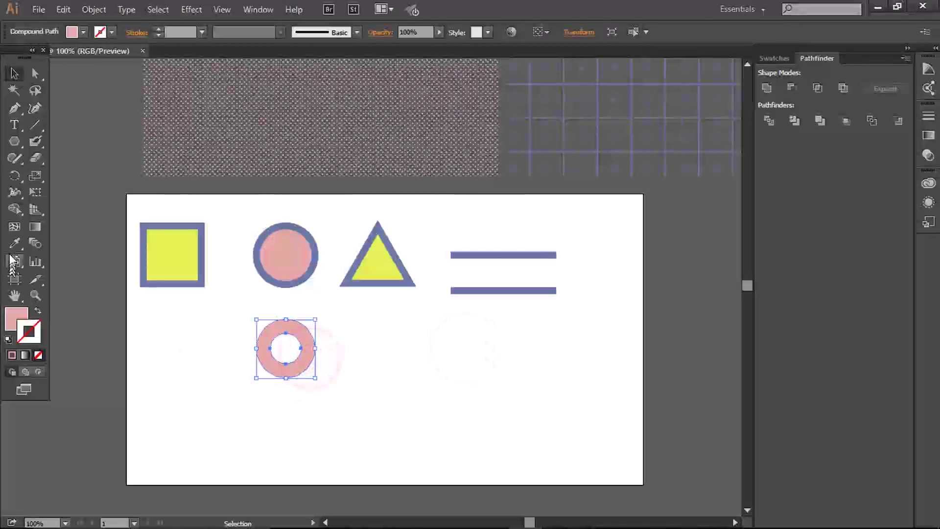
click(309, 268)
key(v)
click(444, 382)
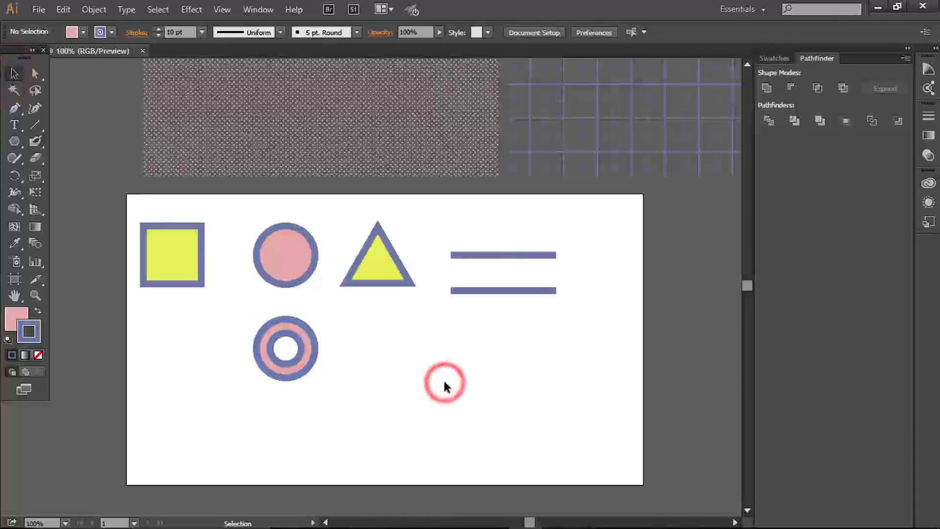
- Apply a Zig Zag effect to the upper line with corner points, 4 ridges per segment and a slightly increased absolute size
click(510, 255)
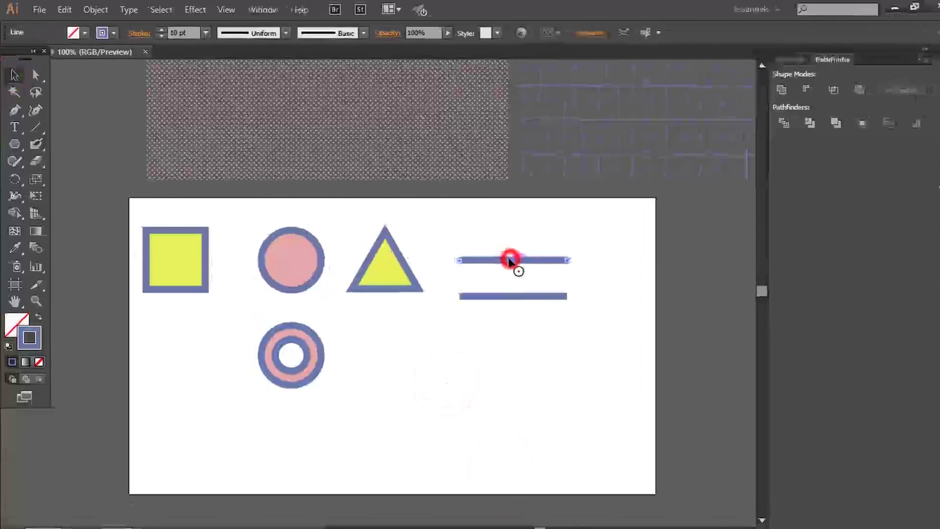
click(191, 10)
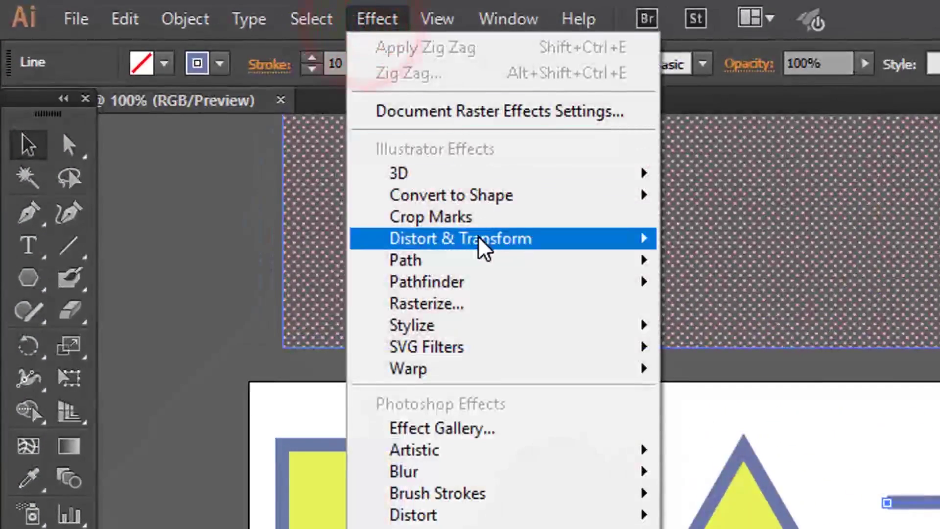
mouse_move(483, 238)
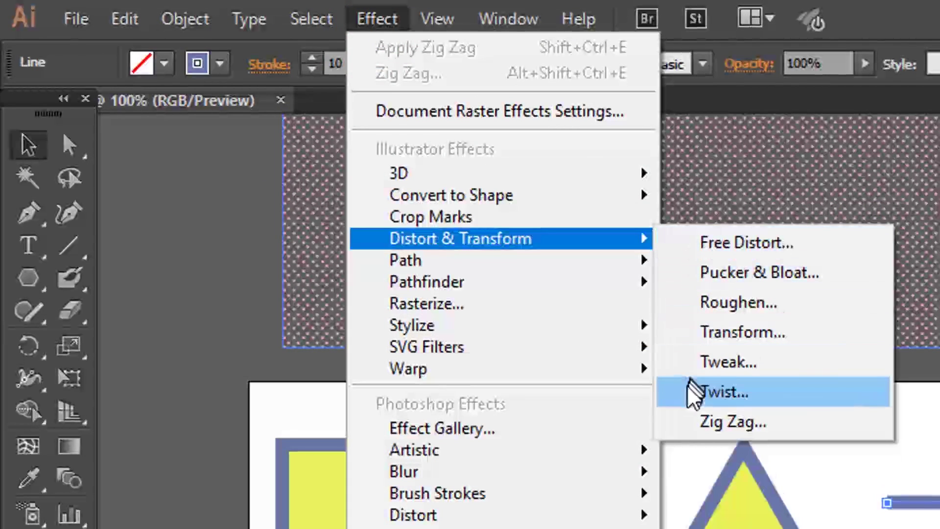
click(828, 430)
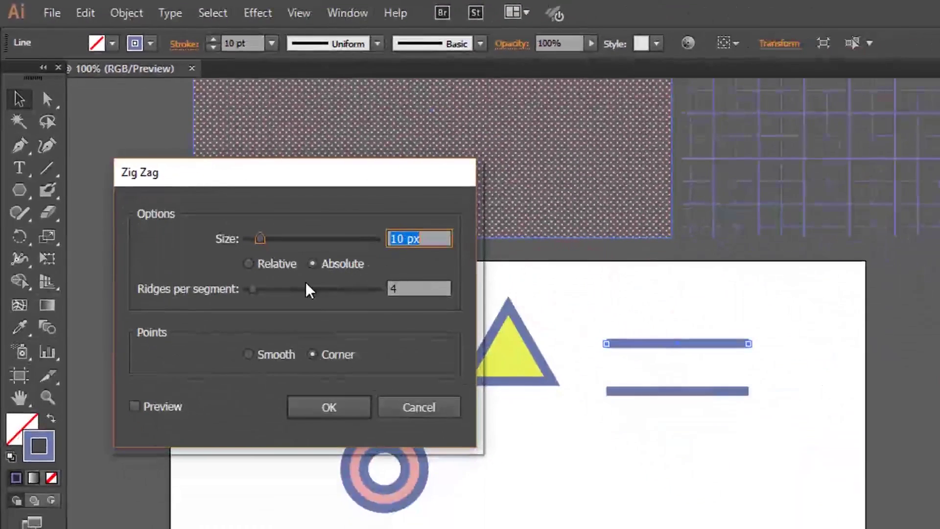
click(151, 407)
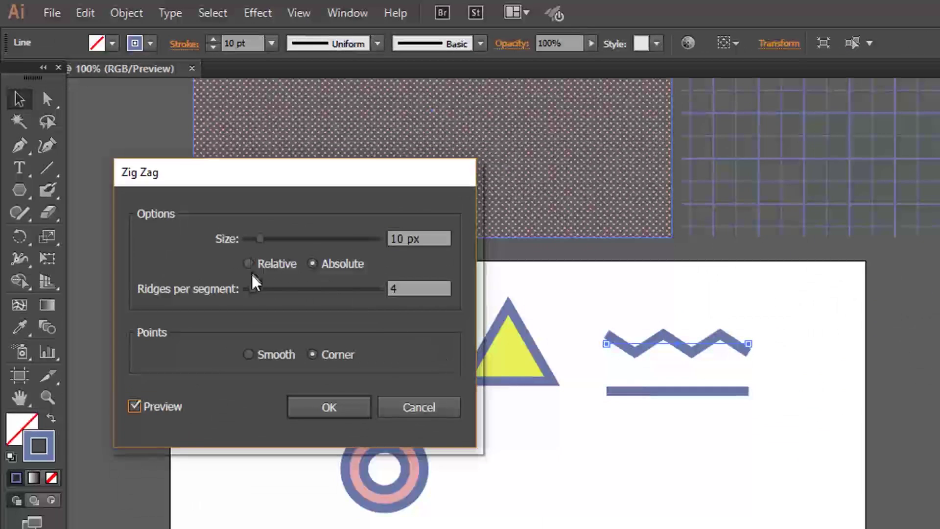
drag(260, 239, 265, 240)
click(319, 403)
- Apply a Zig Zag effect to the lower line with smooth points, 10 px absolute size and 4 ridges per segment
click(694, 385)
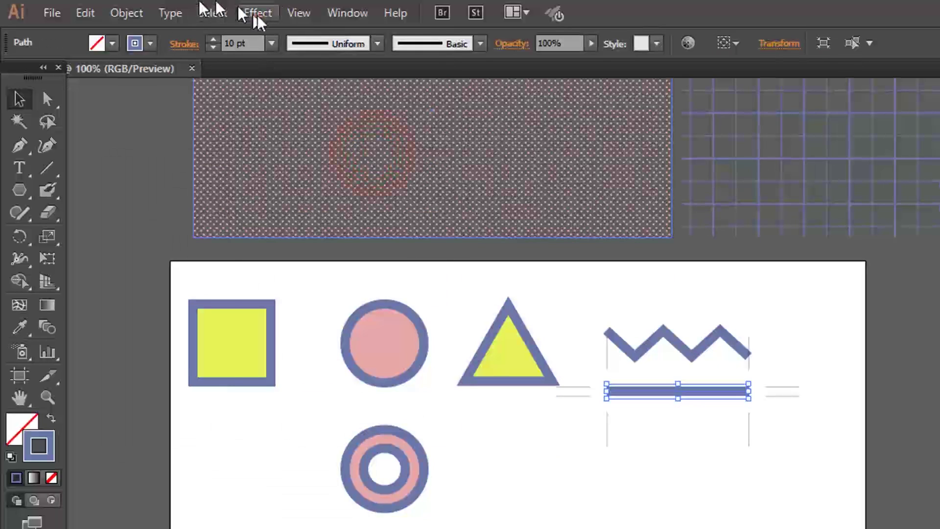
click(258, 13)
click(326, 164)
click(532, 290)
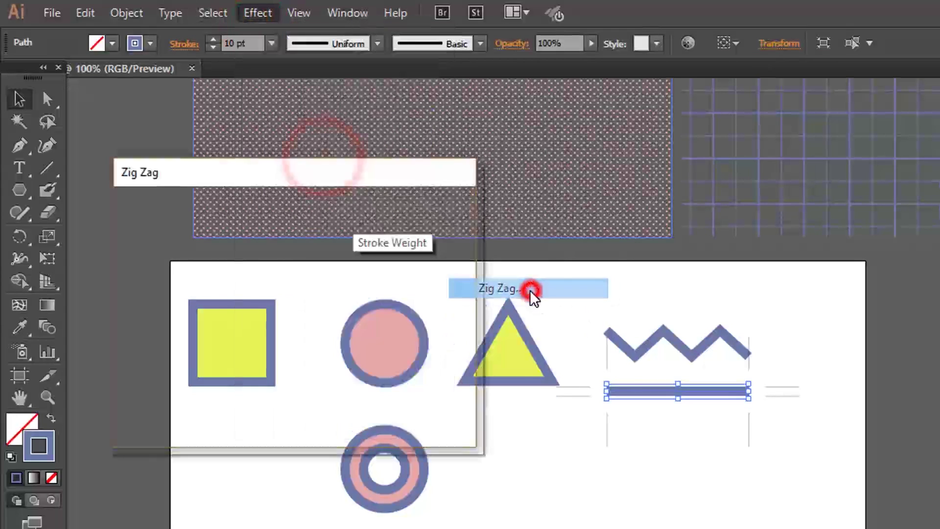
click(265, 358)
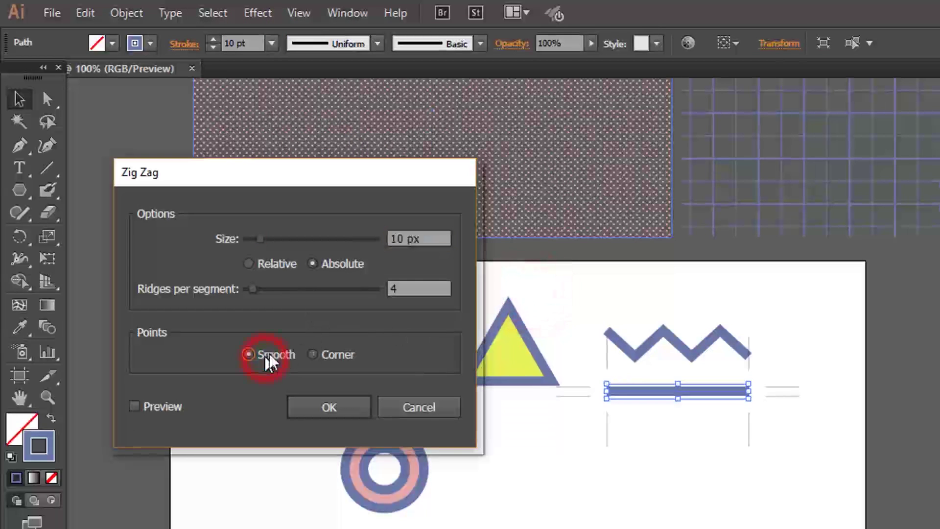
click(134, 406)
click(358, 411)
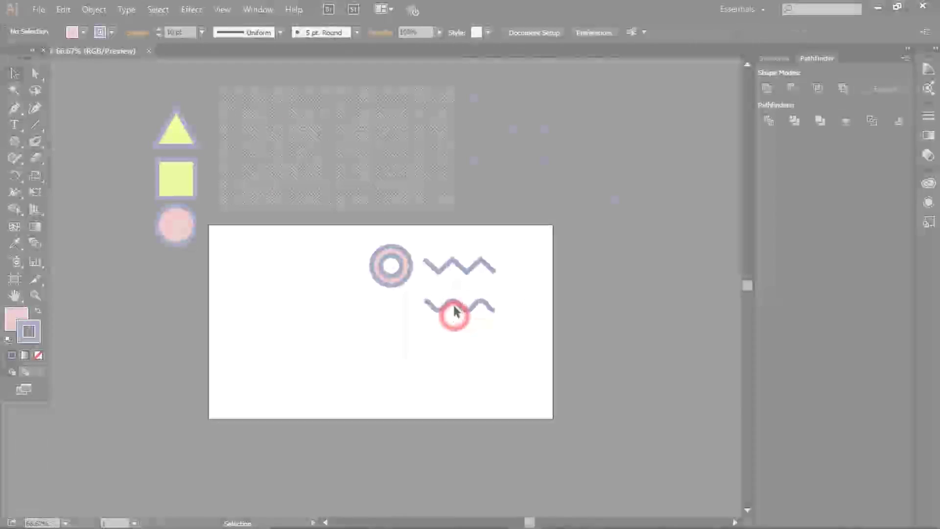
- Increase the stroke weight of both the zigzag and the wavy line to 28 pt
click(455, 314)
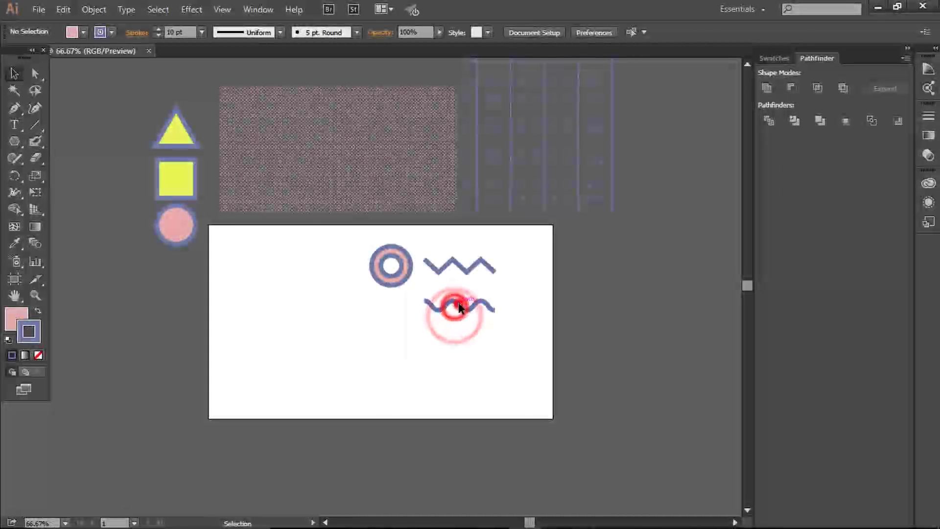
click(459, 268)
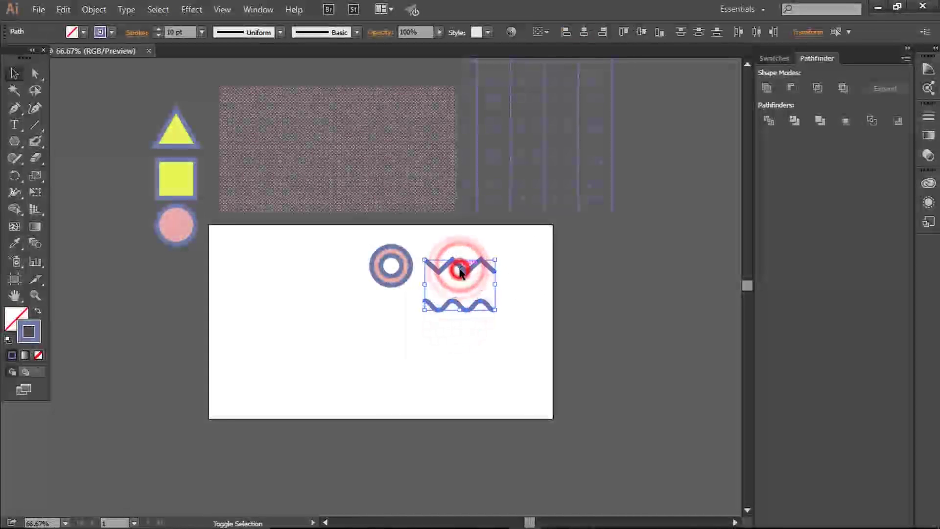
click(158, 30)
click(158, 30)
click(158, 30)
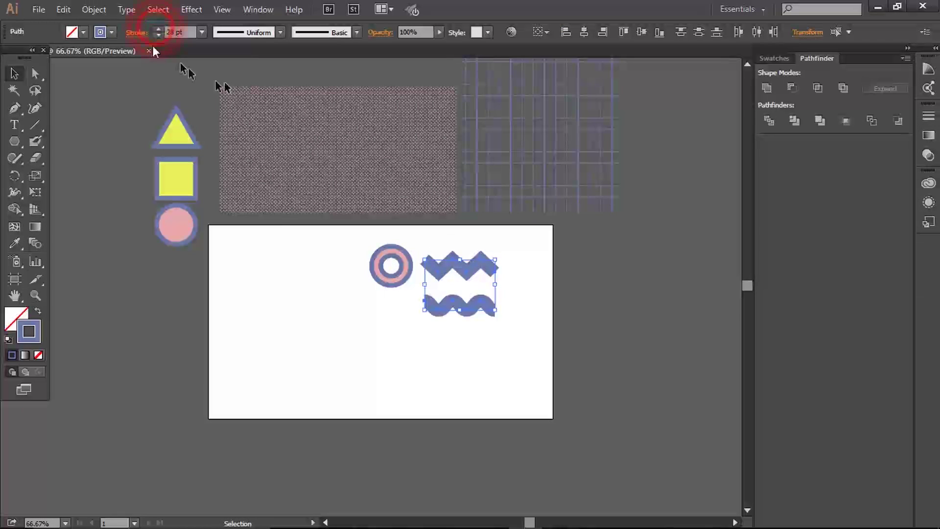
click(395, 370)
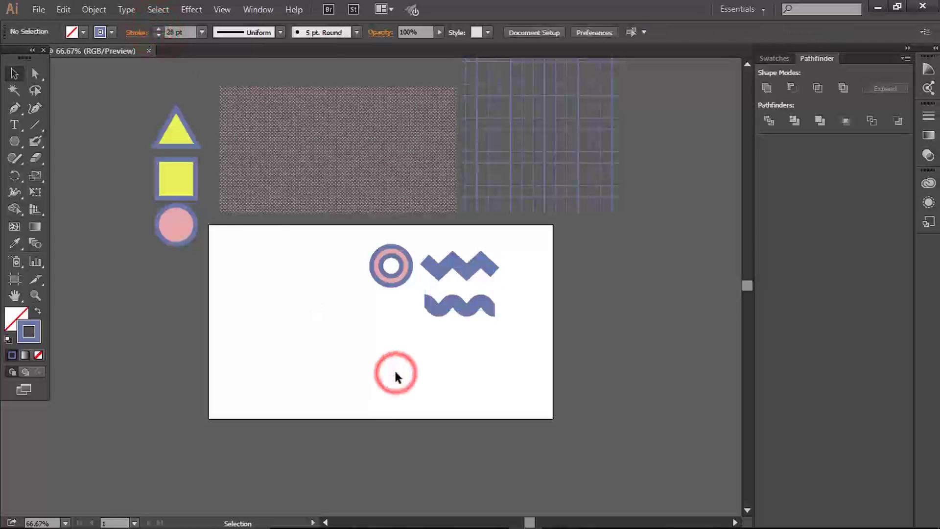
- Try expanding the fill and stroke of the two 28 pt lines
click(477, 306)
shift+click(477, 264)
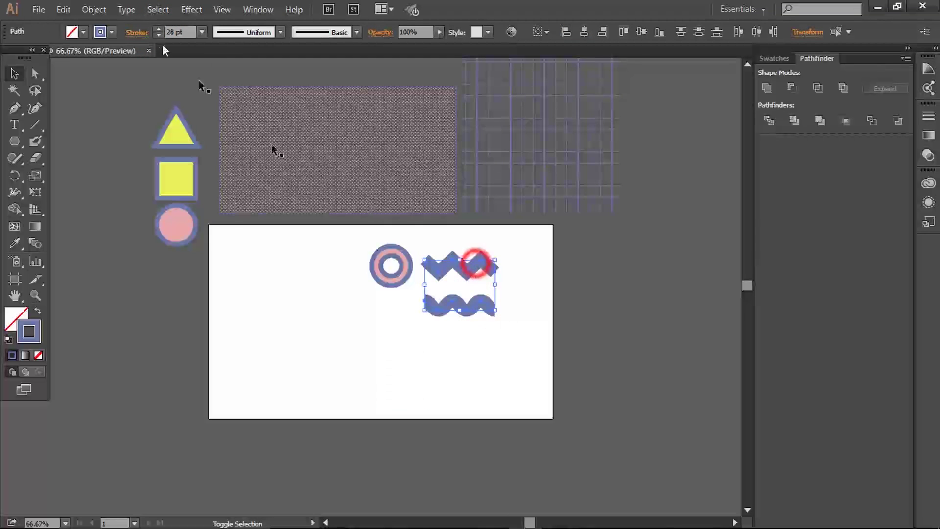
click(92, 7)
click(100, 158)
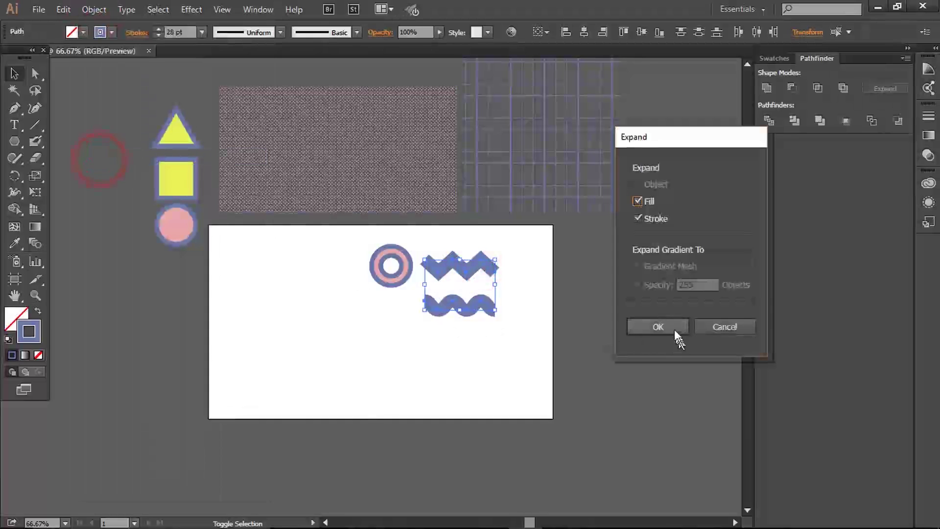
click(675, 331)
- Expand the fill and stroke of the zigzag and wavy lines at a 16 pt stroke weight
scroll(371, 293, up, 2)
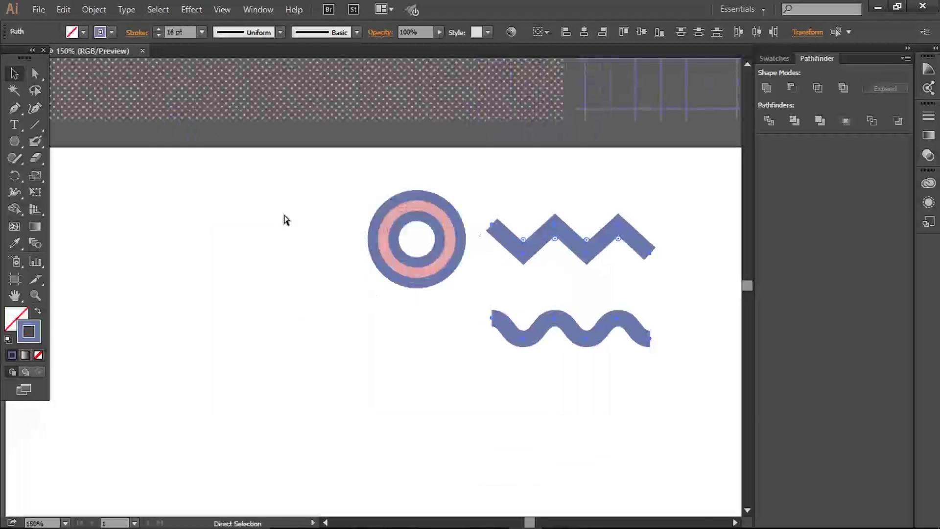
click(94, 10)
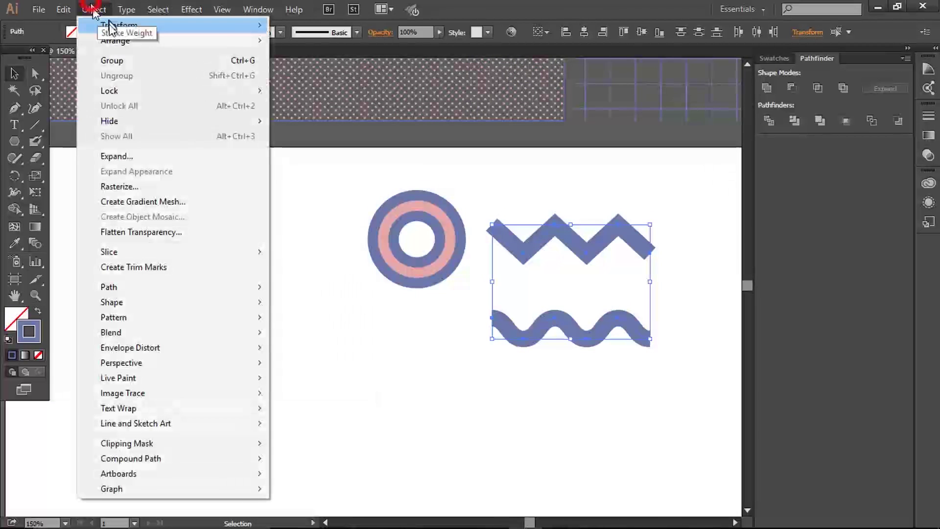
click(117, 157)
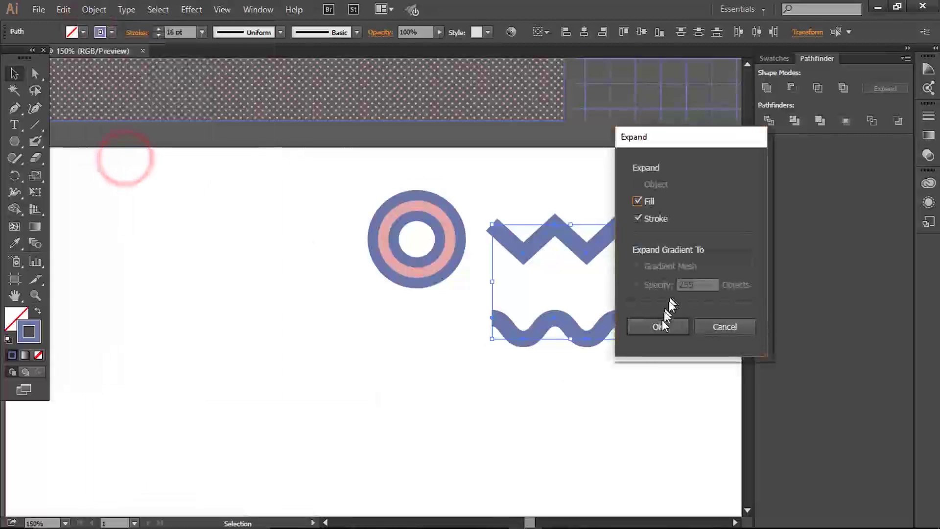
click(661, 320)
- Copy the ring's pink fill and 10 pt blue-violet stroke onto the expanded zigzag and wavy shapes with the Eyedropper
click(14, 243)
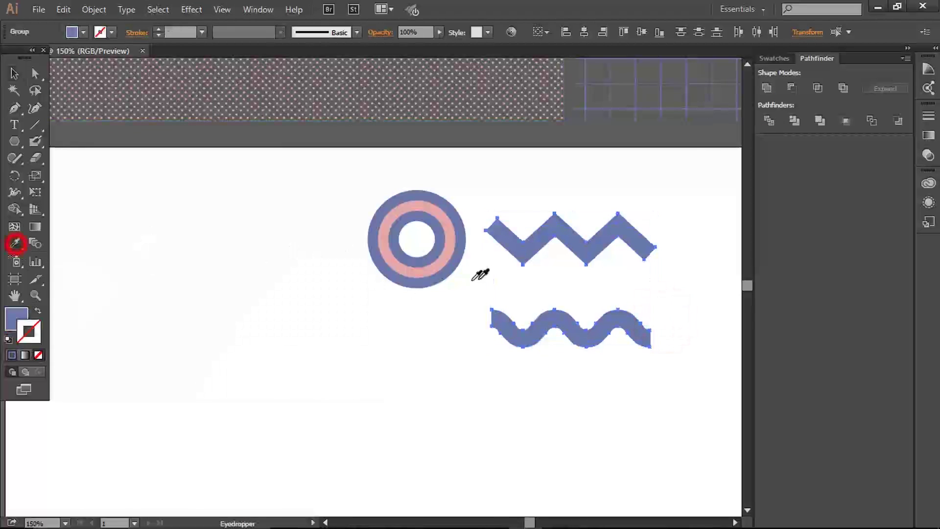
click(446, 260)
click(14, 74)
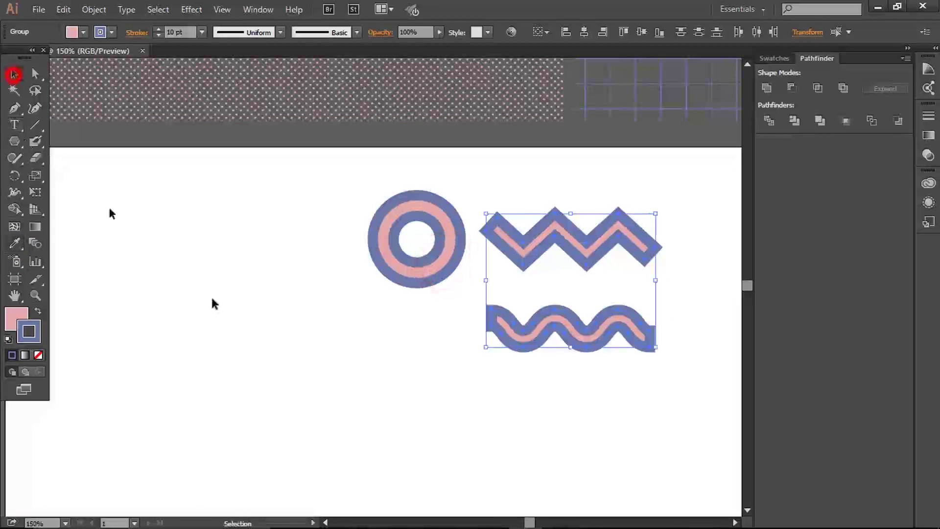
click(221, 312)
- Enlarge the zigzag and wavy shapes together slightly on the artboard
key(ctrl+minus)
key(ctrl+minus)
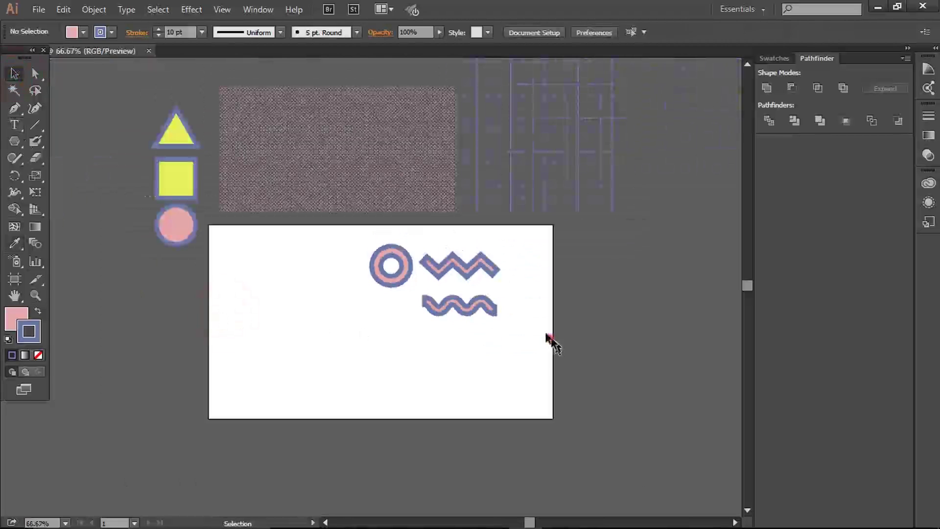
drag(549, 338, 484, 279)
drag(501, 316, 522, 335)
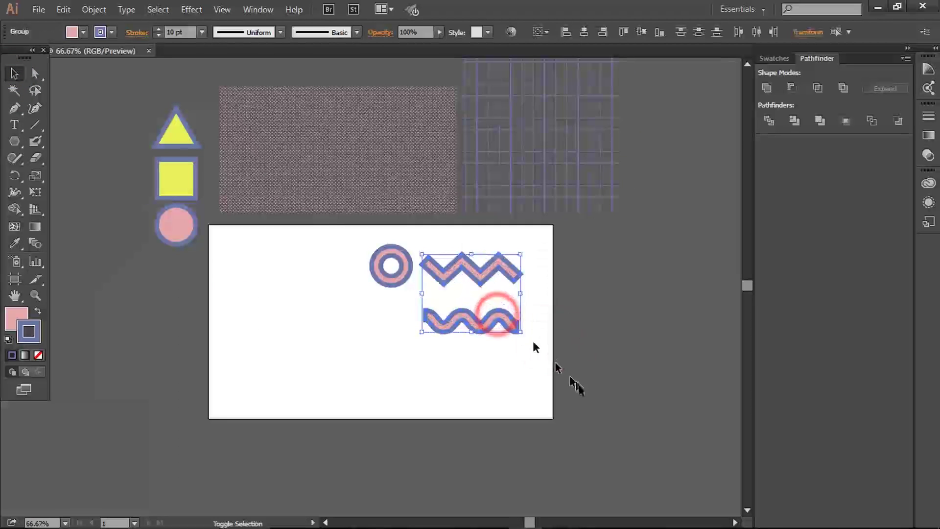
click(578, 385)
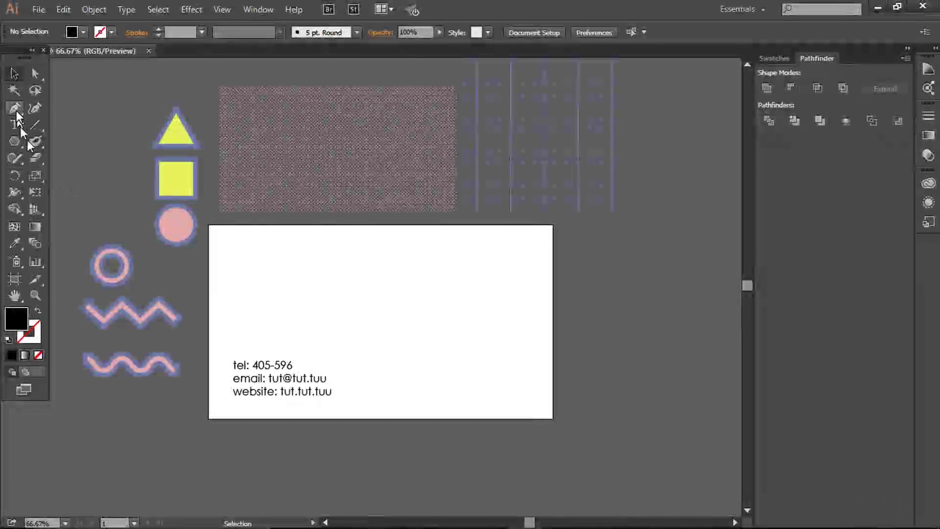
- Draw a triangle with the Pen tool from the artboard's lower-left corner to about two thirds along its top edge and the upper-left corner
click(208, 419)
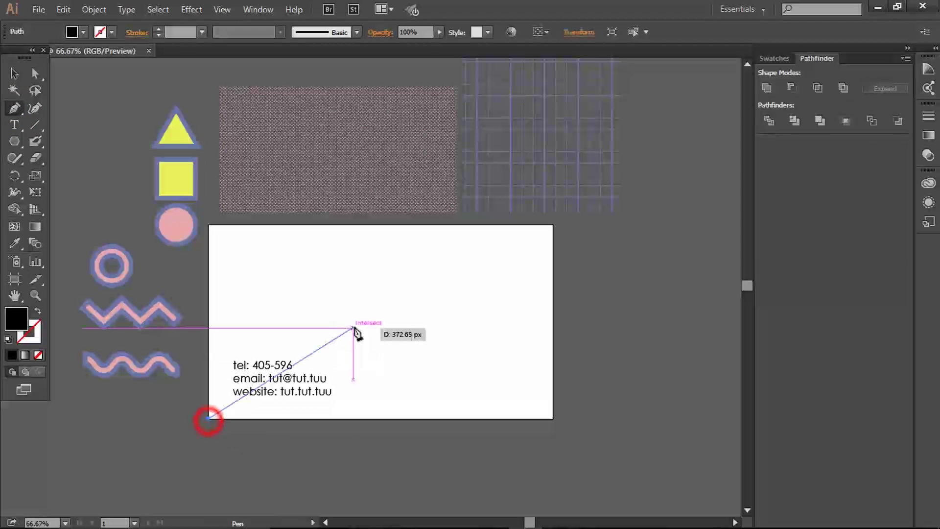
click(444, 226)
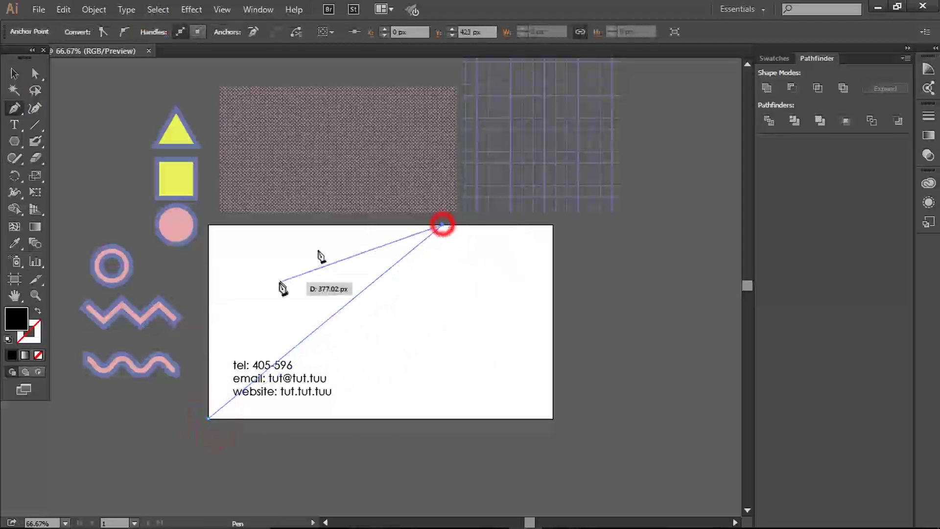
click(209, 225)
click(209, 419)
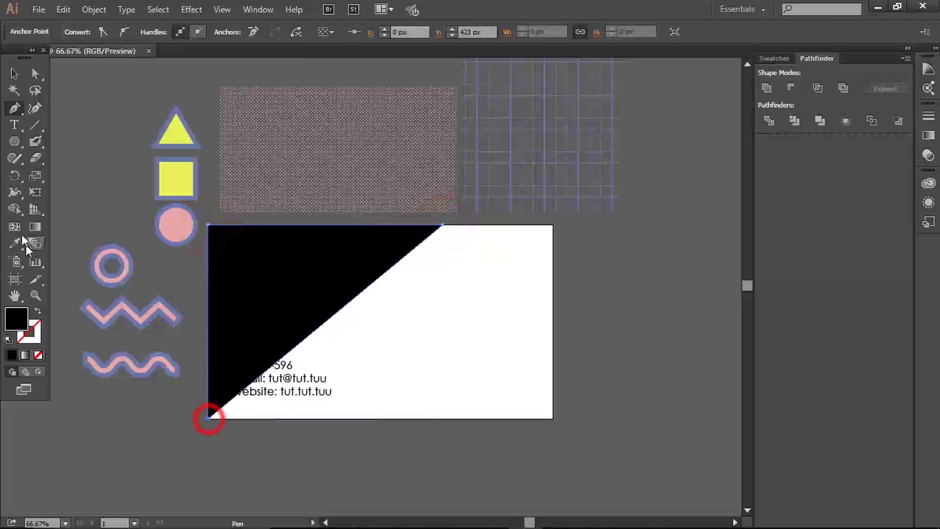
- Give the triangle the pink fill of the circle with the Eyedropper and remove its stroke
click(15, 243)
click(177, 223)
click(13, 73)
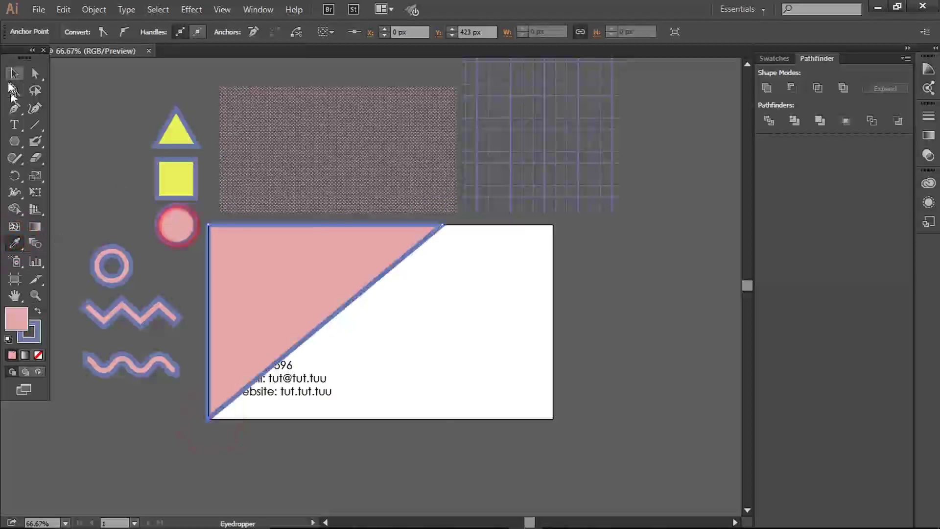
click(39, 354)
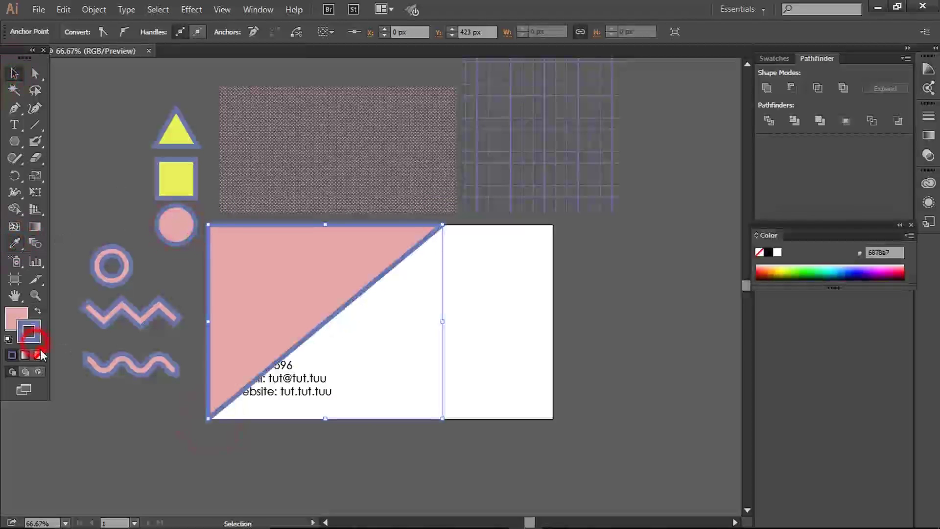
click(483, 363)
- Send the pink triangle to the back, behind the contact text
click(773, 58)
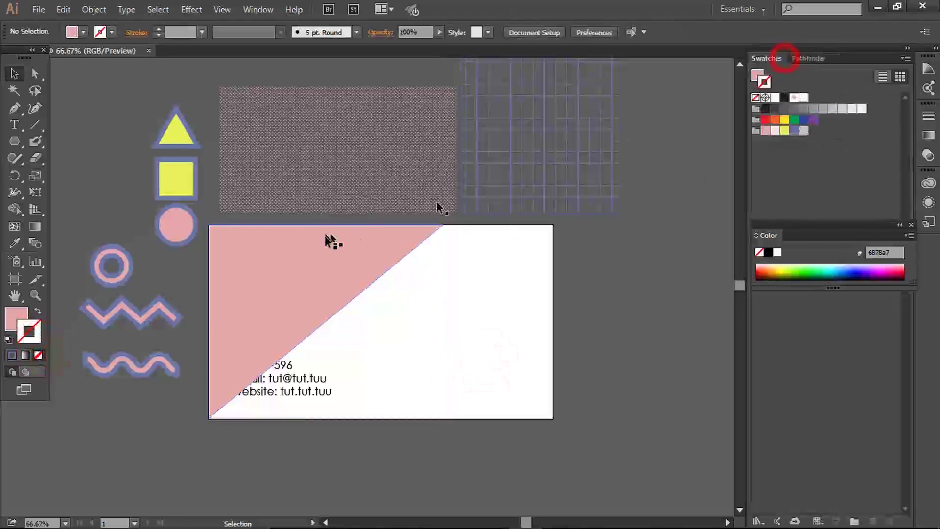
right_click(297, 269)
click(367, 466)
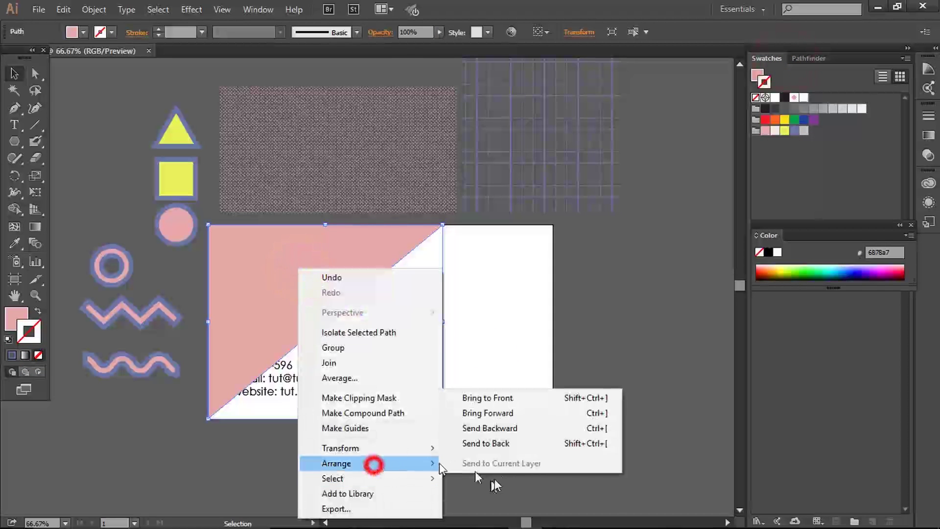
click(491, 443)
click(474, 453)
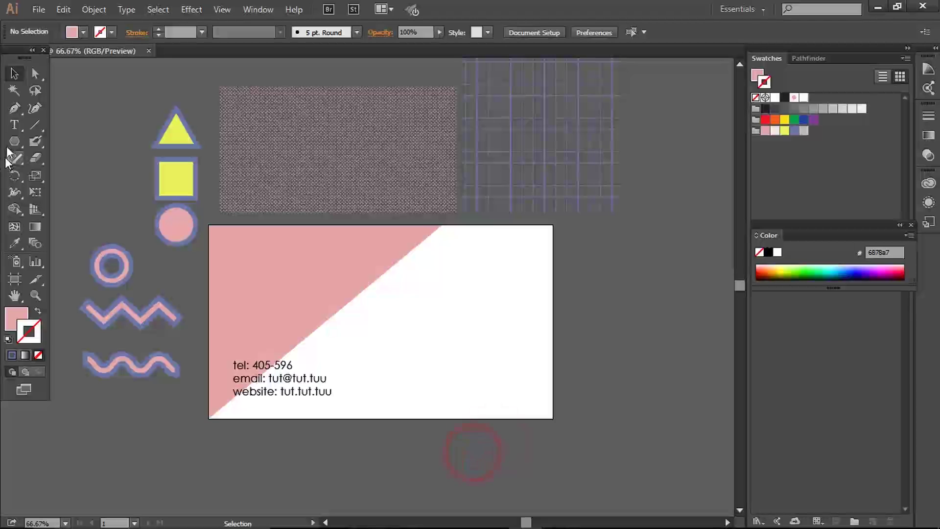
- Draw a second Pen tool triangle from the artboard's lower-left corner to the upper part of its right edge and the lower-right corner
click(209, 419)
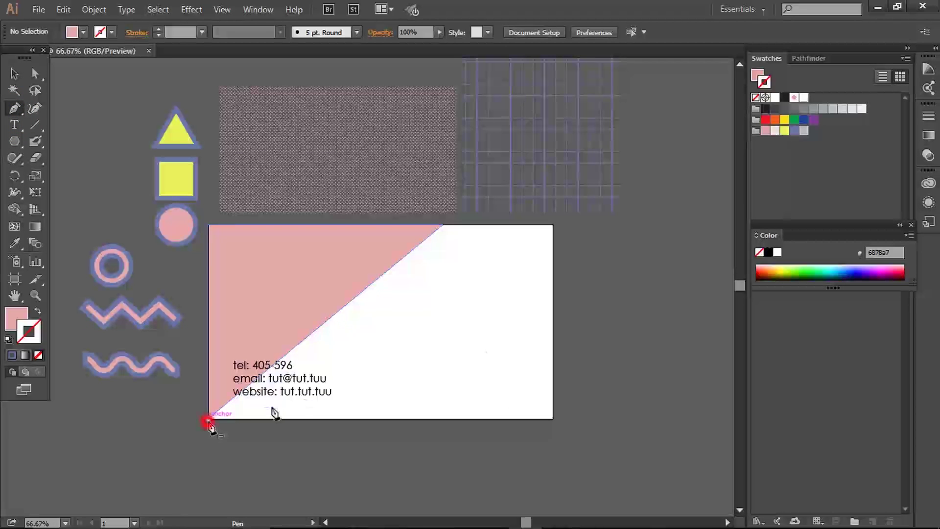
click(553, 281)
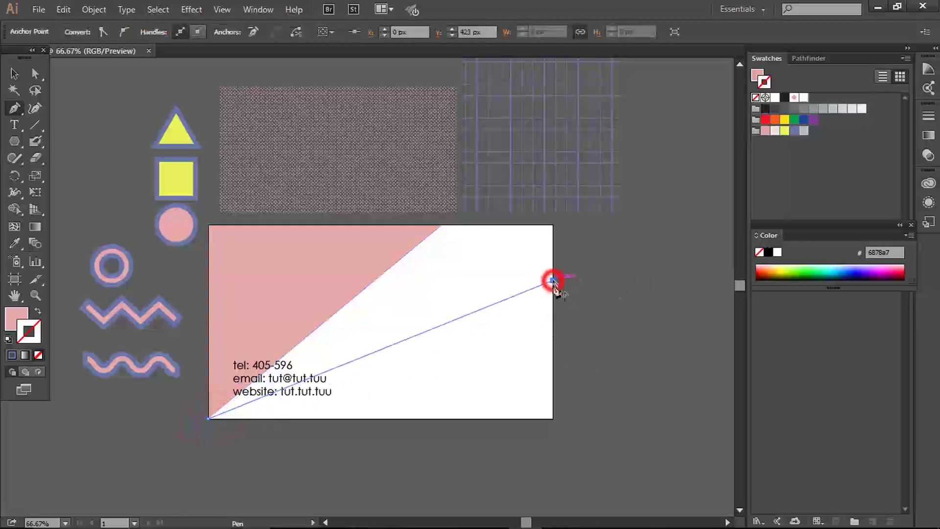
click(553, 419)
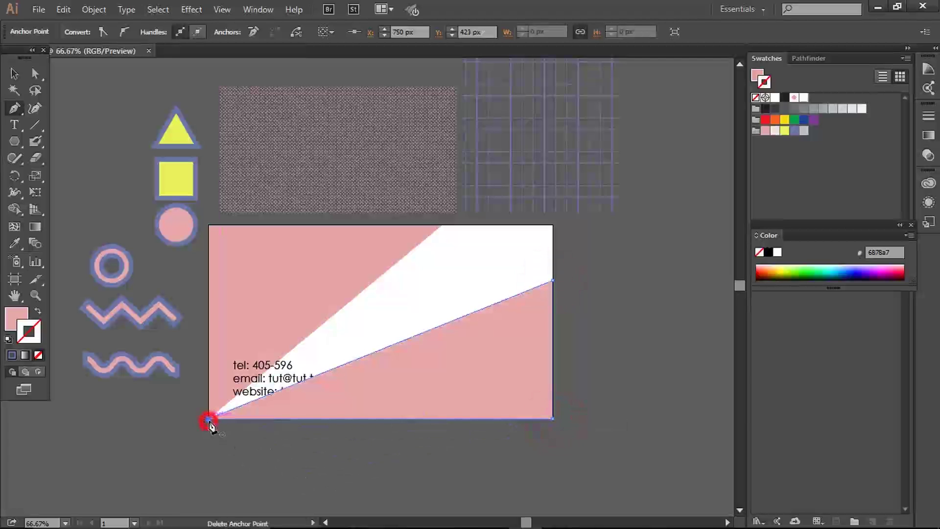
- Fill the second triangle with the yellow swatch e8f259 from the custom color group
click(784, 126)
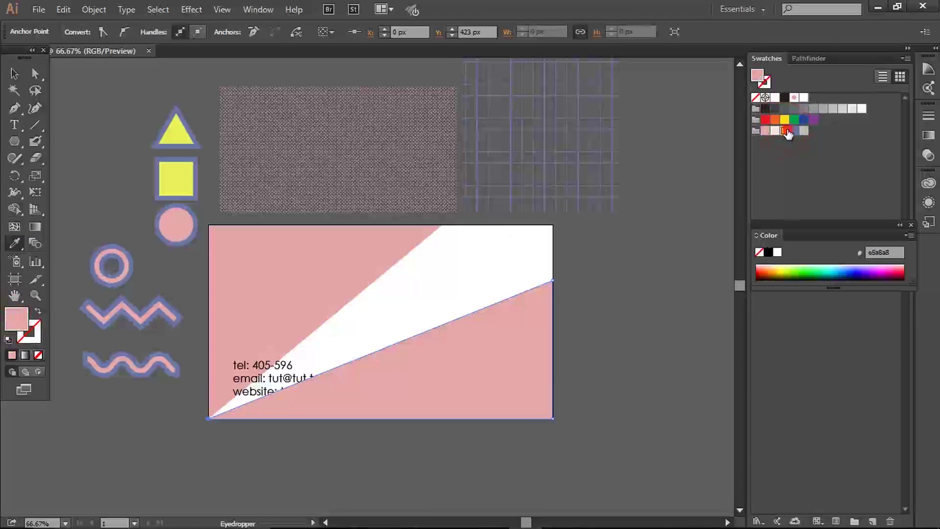
click(785, 131)
click(14, 73)
- Send the yellow triangle to the back, behind the contact text
right_click(397, 349)
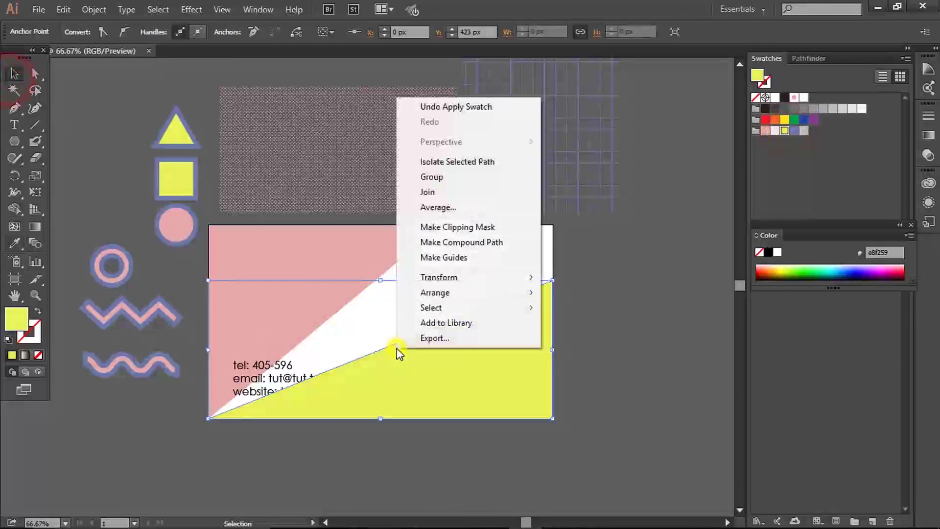
click(447, 293)
click(578, 336)
click(578, 334)
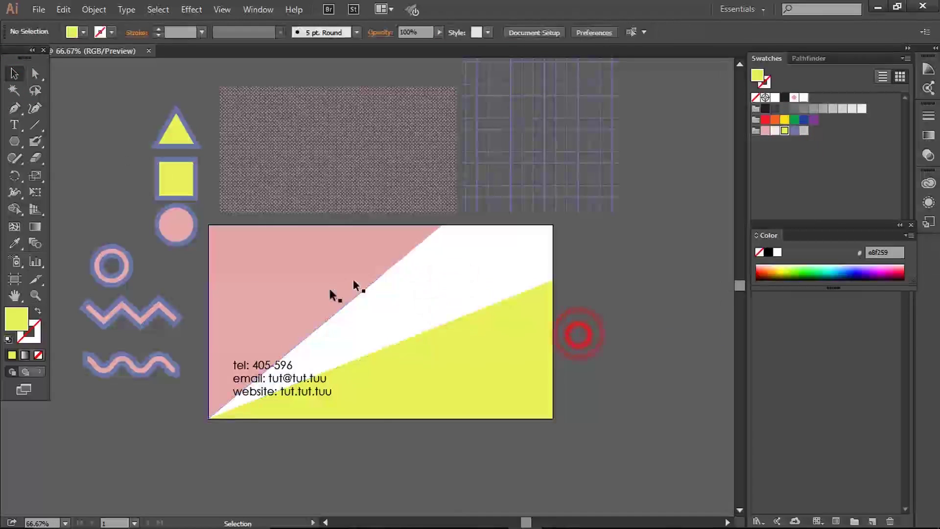
- Draw a circle about 559 px in diameter with the Ellipse tool, starting at the artboard's upper-left corner
click(13, 149)
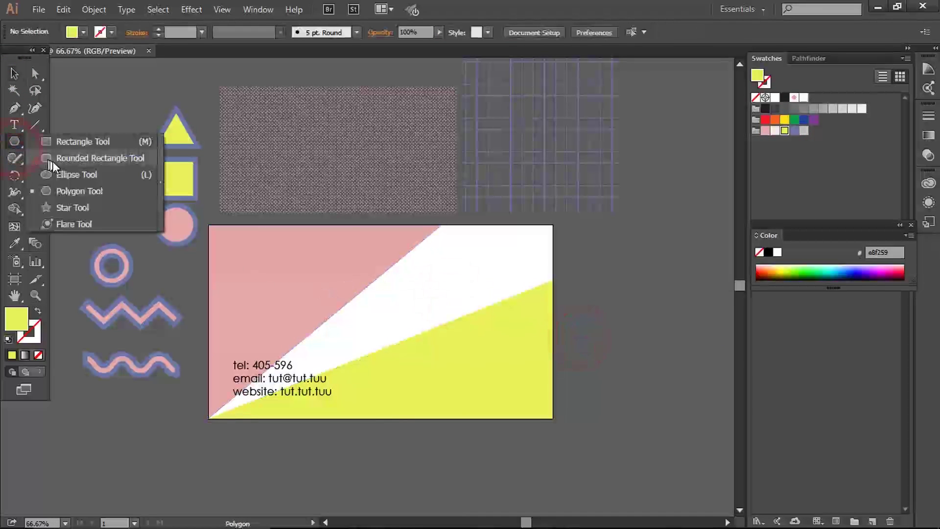
click(59, 174)
mouse_move(209, 225)
mouse_down()
mouse_move(384, 466)
mouse_move(384, 487)
mouse_move(401, 483)
mouse_up()
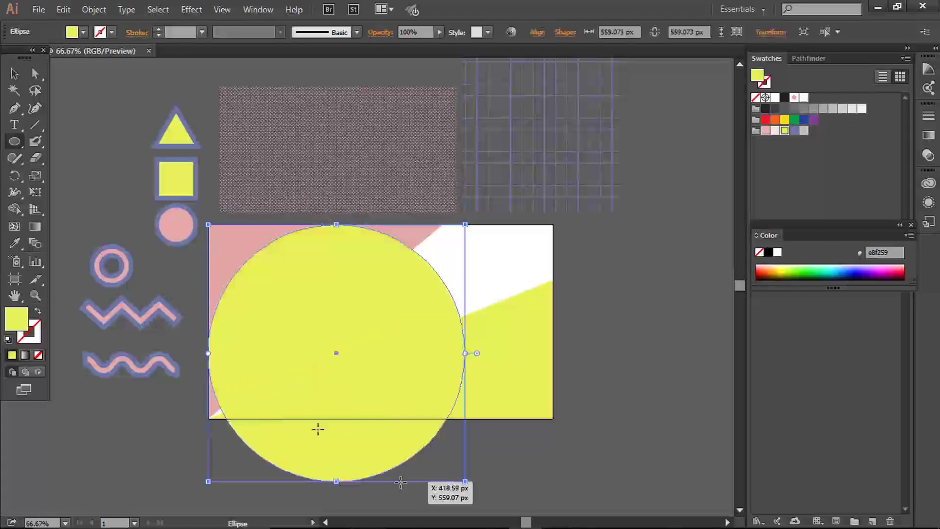
- Fill the repositioned circle with the light pink swatch and arrange it behind the yellow triangle
click(9, 73)
drag(399, 303, 359, 325)
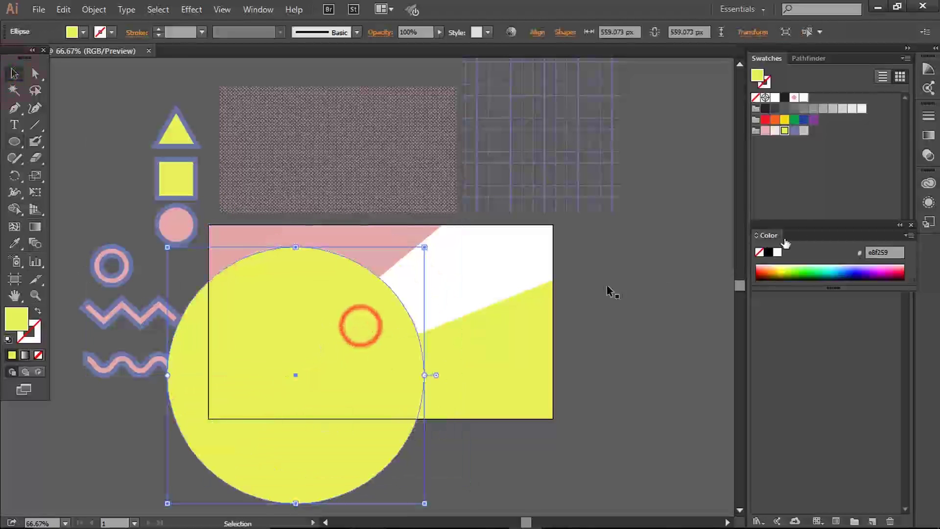
click(775, 131)
right_click(325, 310)
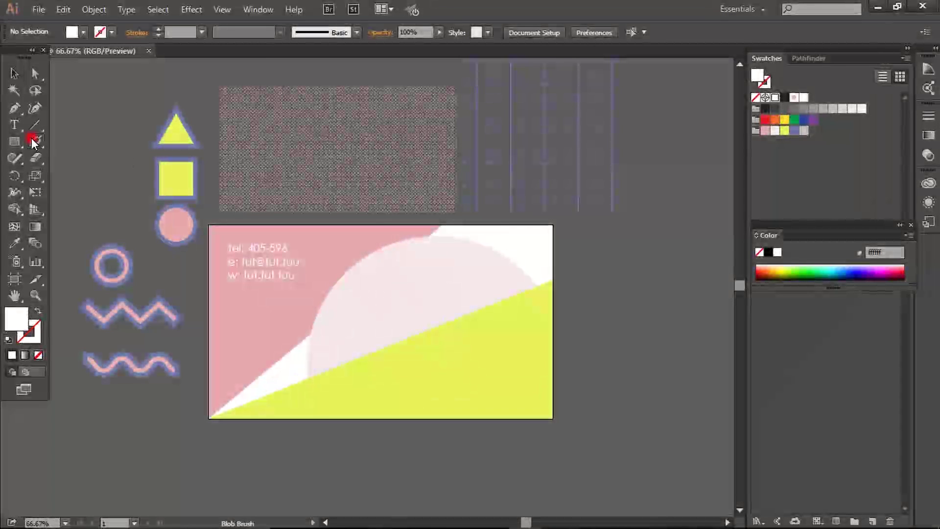
- Set the Blob Brush to a 90 pt size, -180° angle and 100% roundness
drag(32, 142, 67, 160)
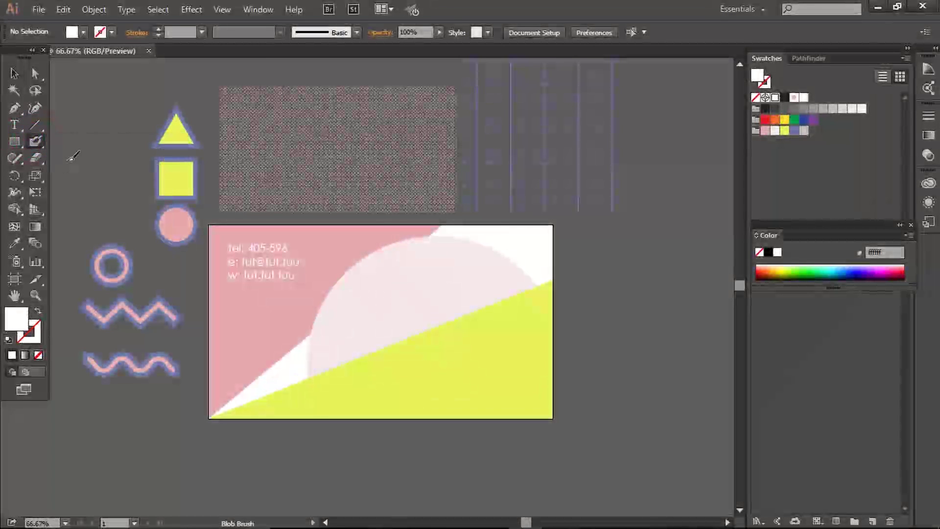
double_click(36, 144)
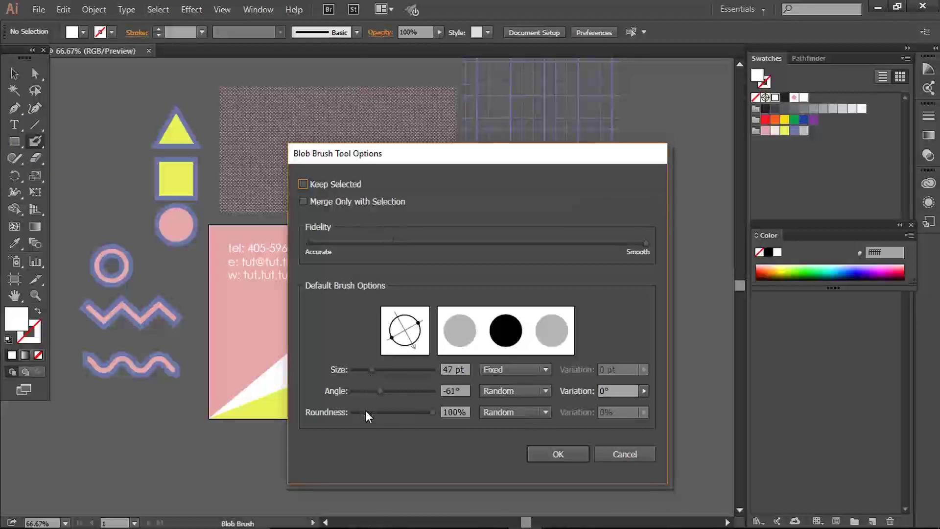
mouse_move(419, 416)
mouse_down()
mouse_move(341, 417)
mouse_move(457, 416)
mouse_up()
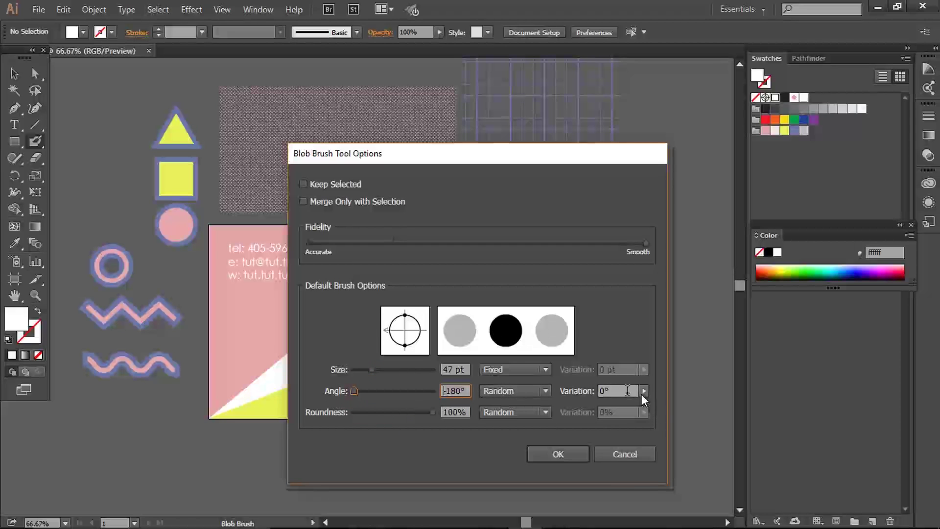
drag(380, 372, 390, 371)
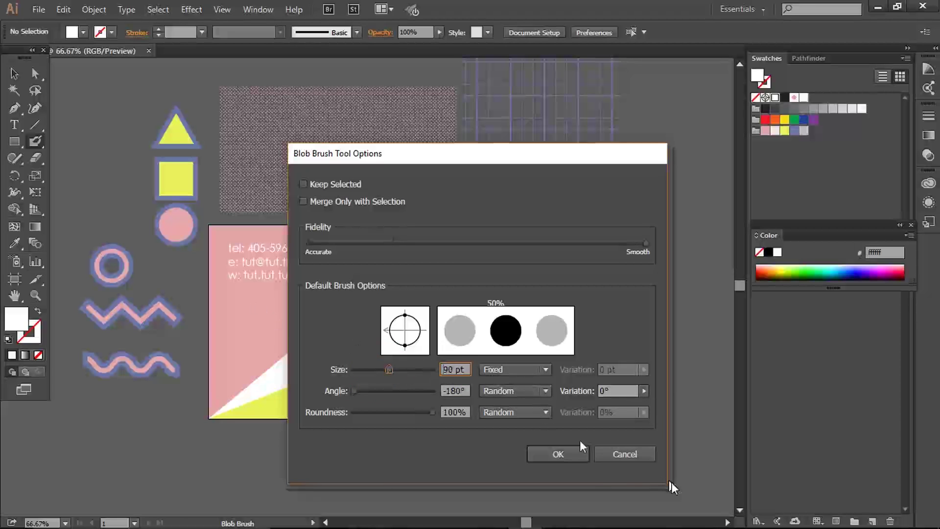
click(547, 454)
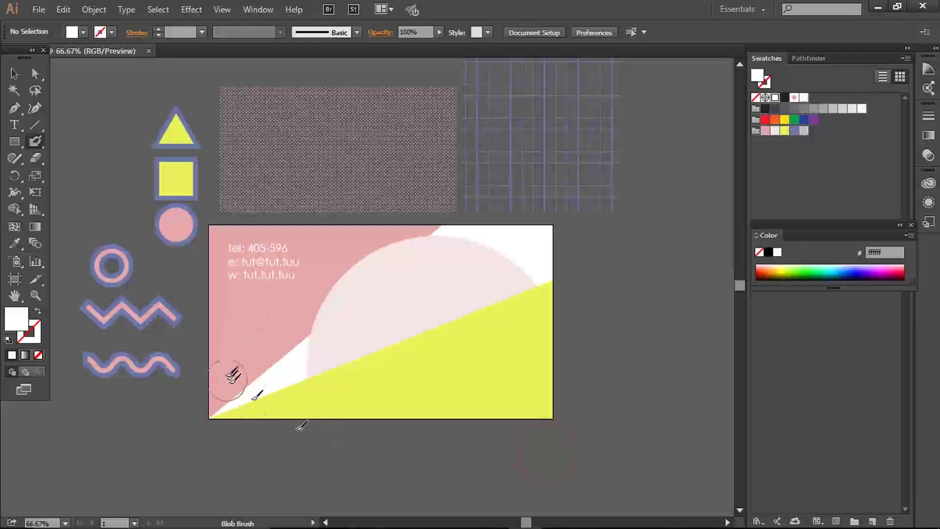
- Paint five thick white curvy strokes freehand across and around the card with the Blob Brush
mouse_move(240, 381)
mouse_down()
mouse_move(314, 353)
mouse_move(373, 268)
mouse_move(477, 279)
mouse_move(453, 378)
mouse_move(429, 374)
mouse_up()
mouse_move(494, 415)
mouse_down()
mouse_move(586, 281)
mouse_move(494, 238)
mouse_up()
drag(336, 201, 334, 235)
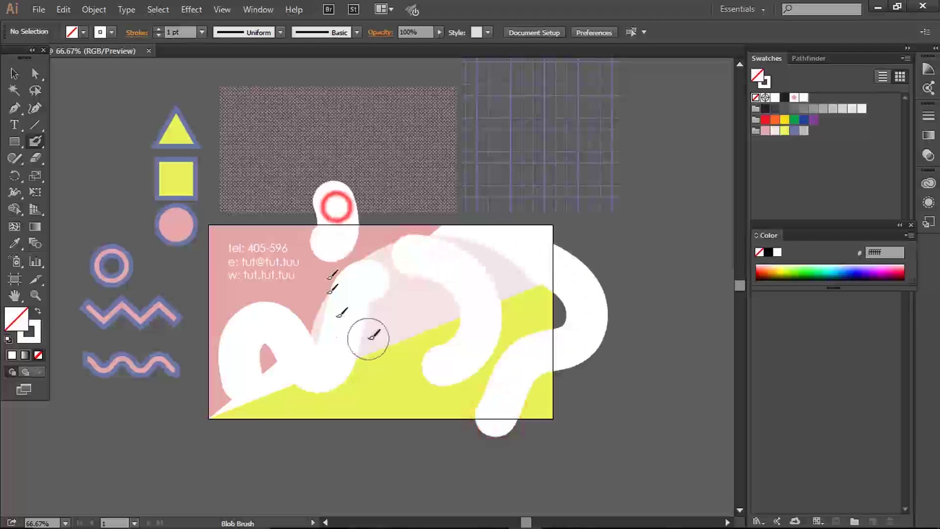
drag(389, 339, 406, 478)
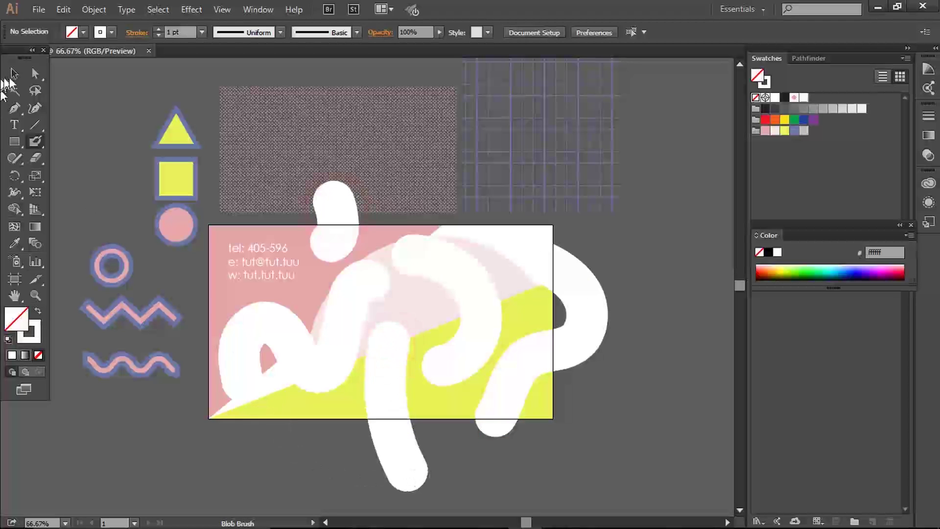
- Give all five white strokes the pink dot pattern fill, sampled from the patterned rectangle above the card
click(370, 304)
shift+click(328, 218)
shift+click(403, 391)
shift+click(471, 349)
shift+click(585, 348)
click(14, 243)
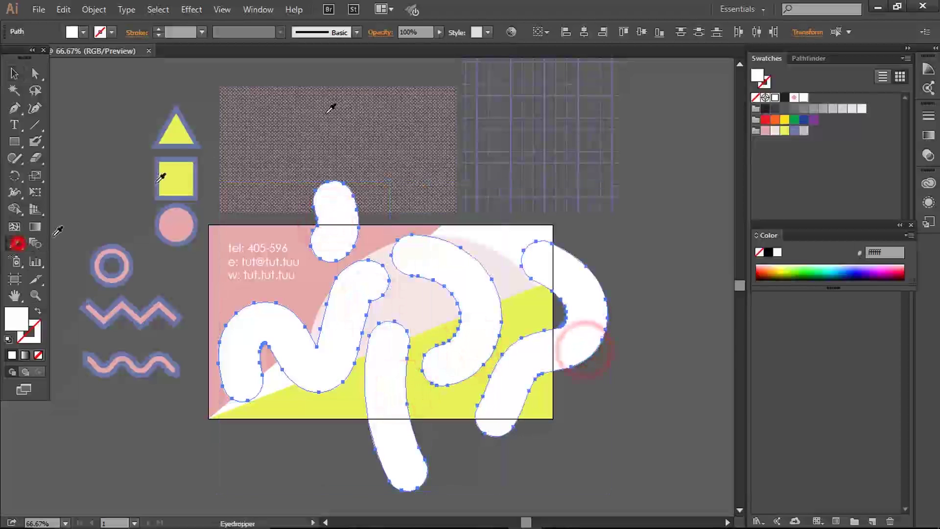
click(326, 113)
click(19, 72)
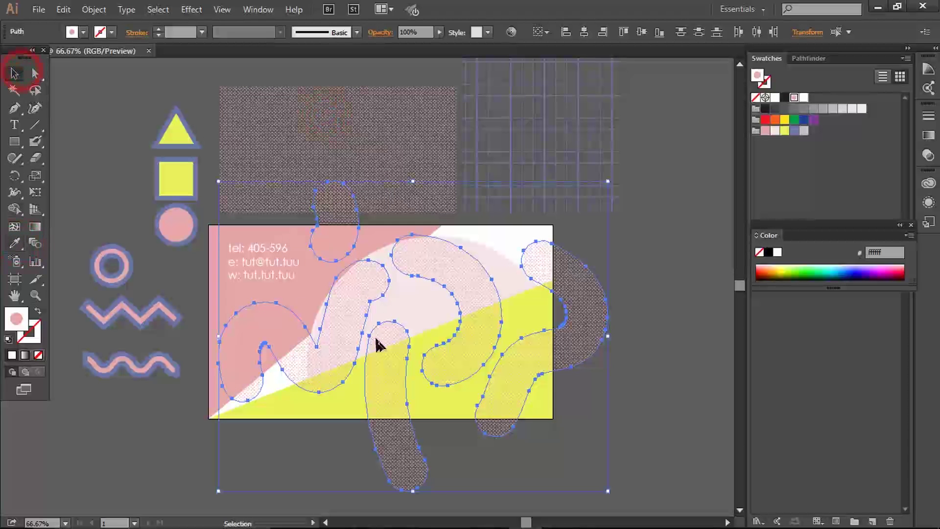
- Recolor the strokes' pink dots with the slate blue of Color Group 1, without saving changes to the swatch group
click(65, 9)
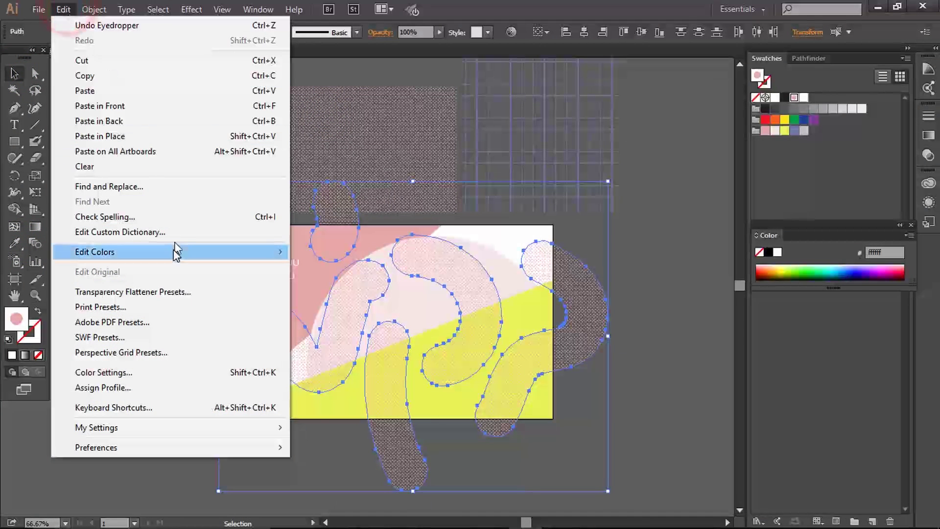
mouse_move(174, 253)
click(326, 252)
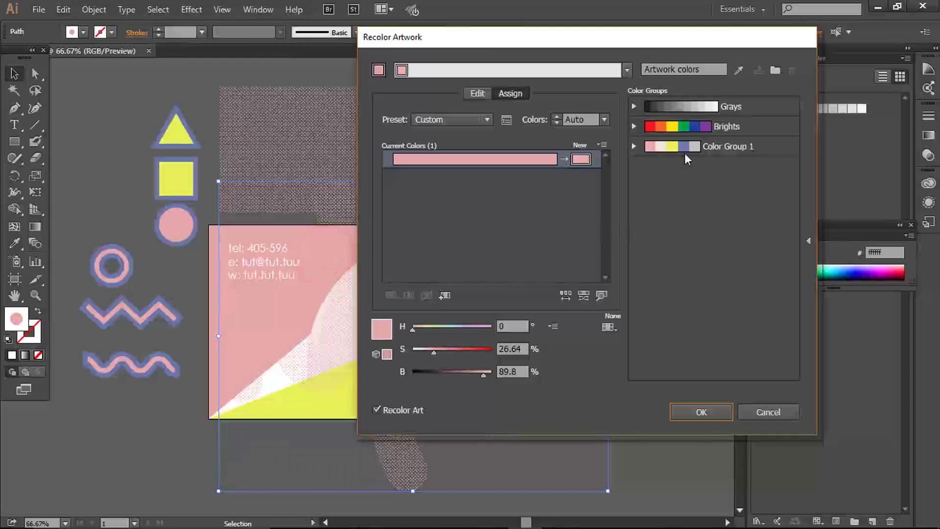
click(685, 147)
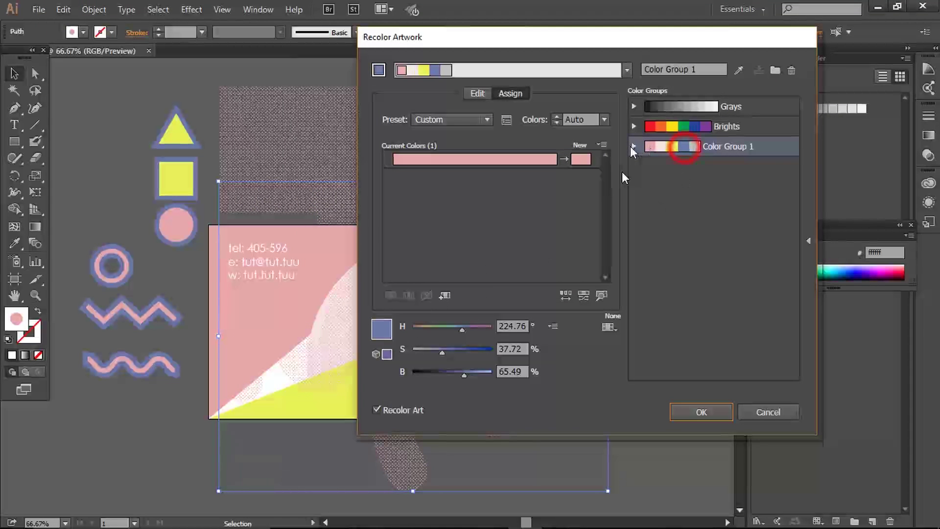
click(565, 295)
click(564, 298)
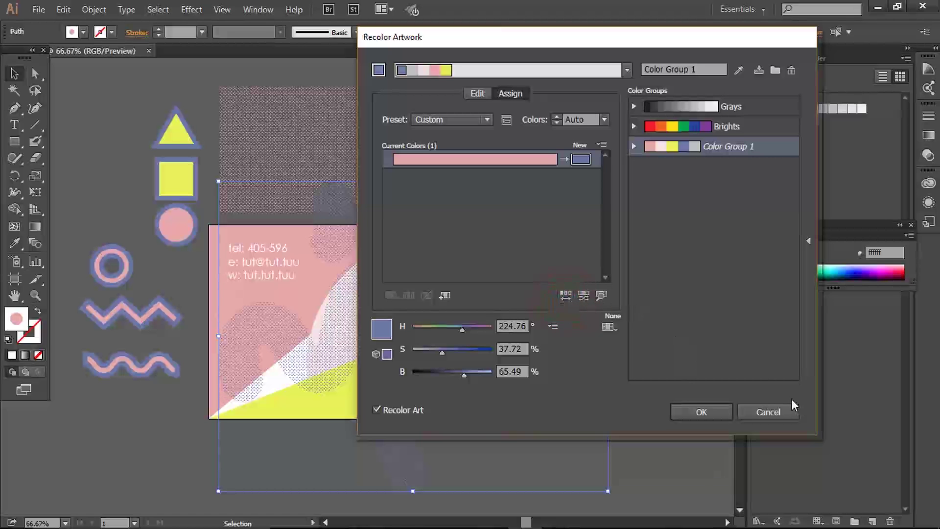
click(710, 411)
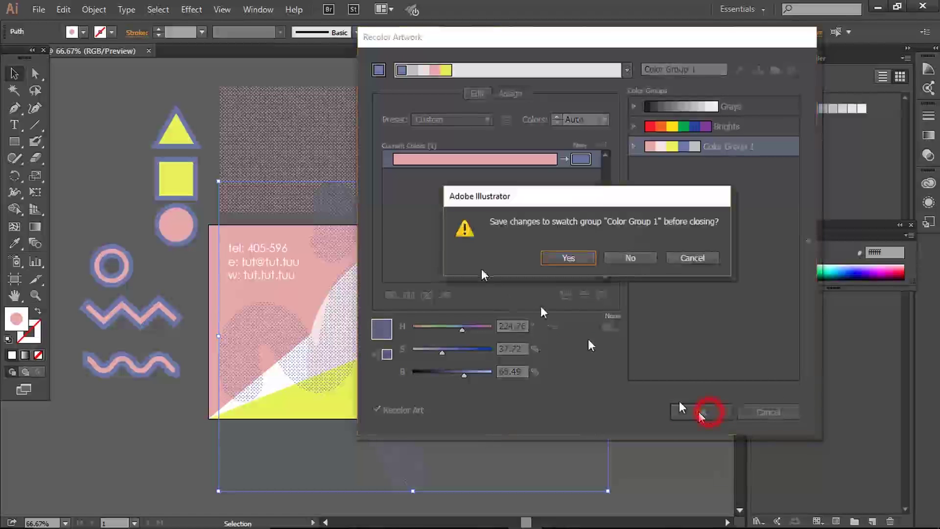
click(635, 258)
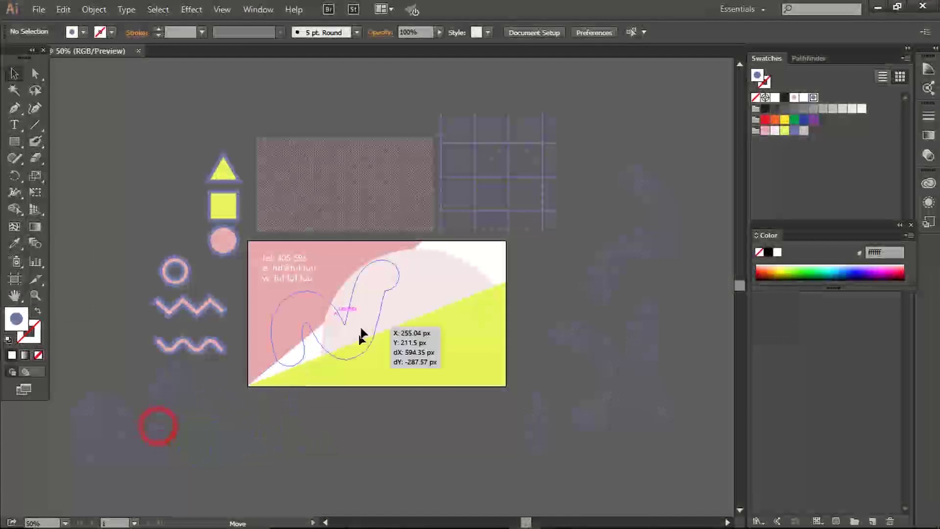
mouse_move(361, 331)
mouse_down()
mouse_move(410, 388)
mouse_move(351, 319)
mouse_up()
click(405, 430)
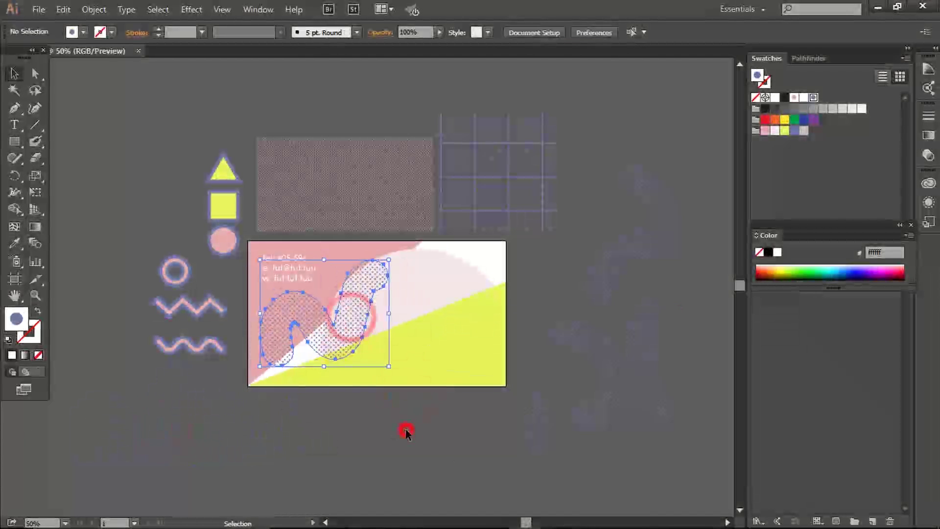
drag(370, 278, 151, 444)
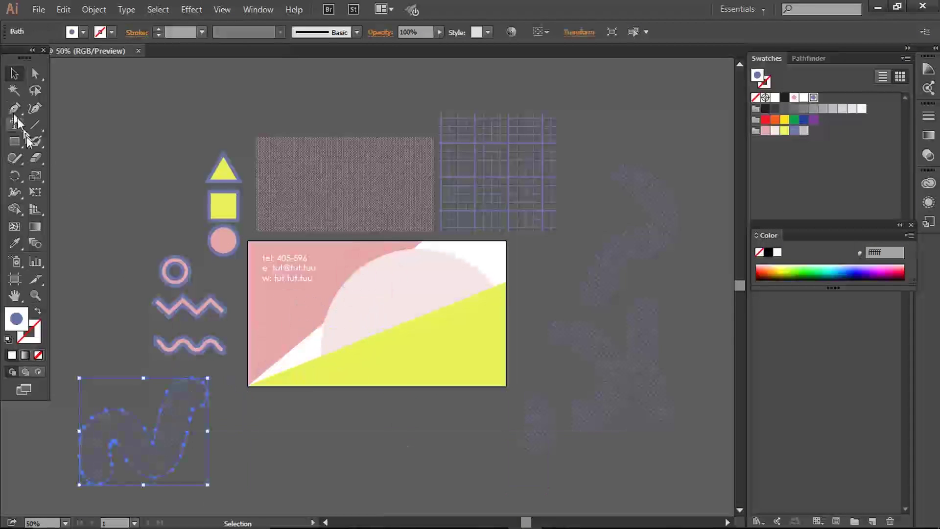
- Paint a wavy blue-dotted Blob Brush stroke from the card's lower-left corner up to its upper edge
drag(260, 399, 357, 315)
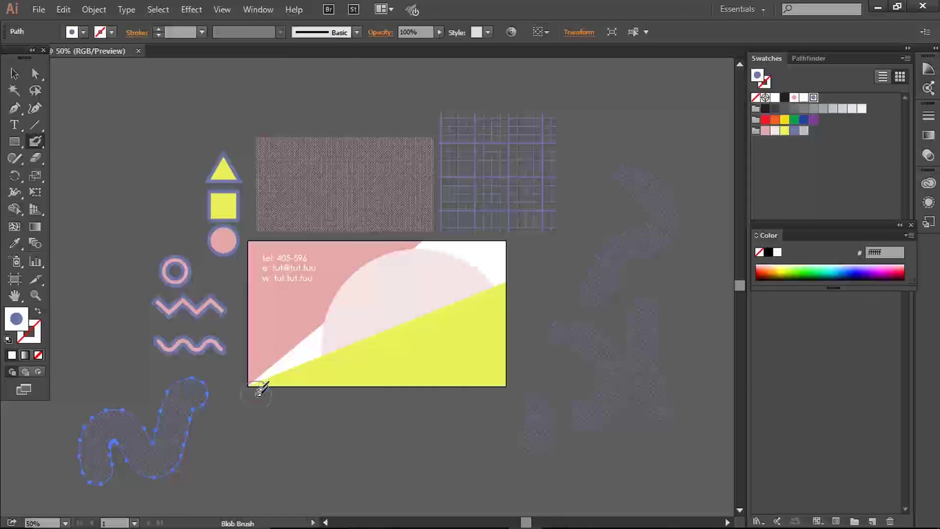
drag(259, 387, 412, 290)
click(14, 72)
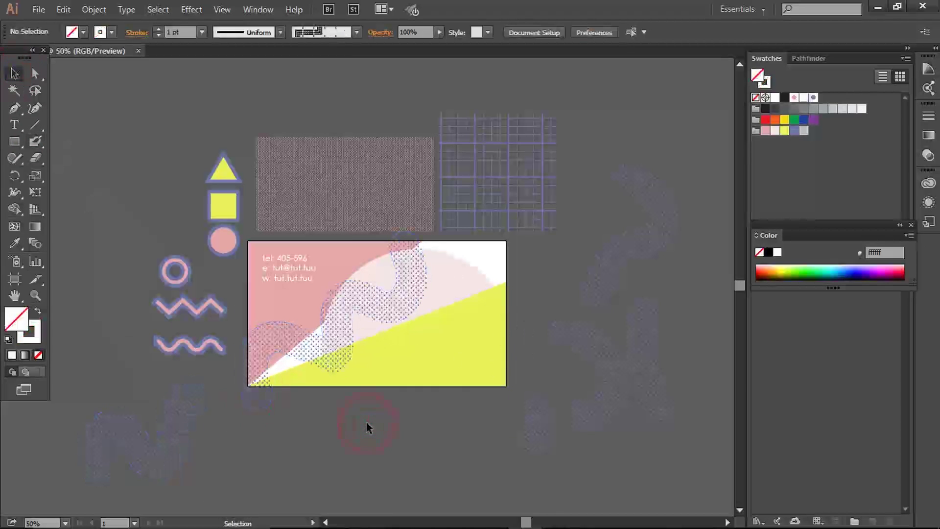
- Move the grid pattern onto the card and send it with the light pink circle and pink triangle behind the yellow area
drag(529, 212, 442, 354)
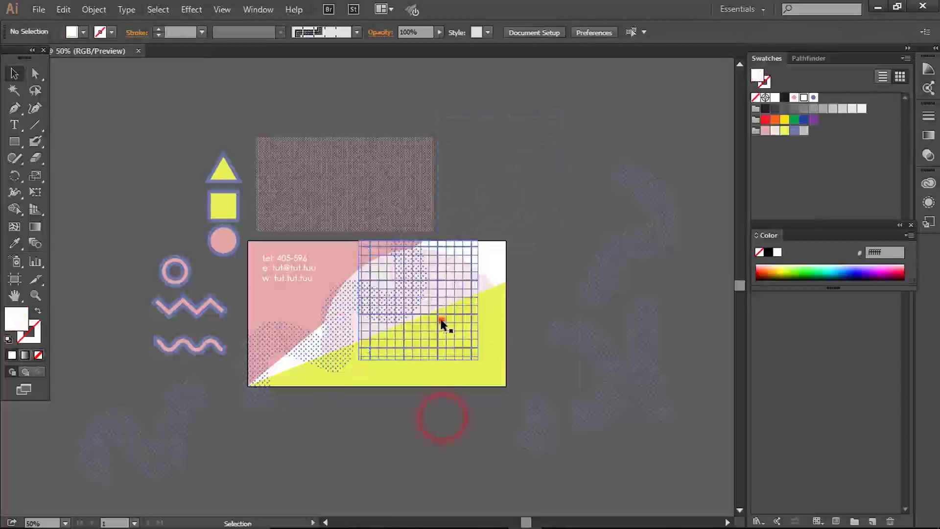
click(448, 425)
click(435, 330)
shift+click(487, 280)
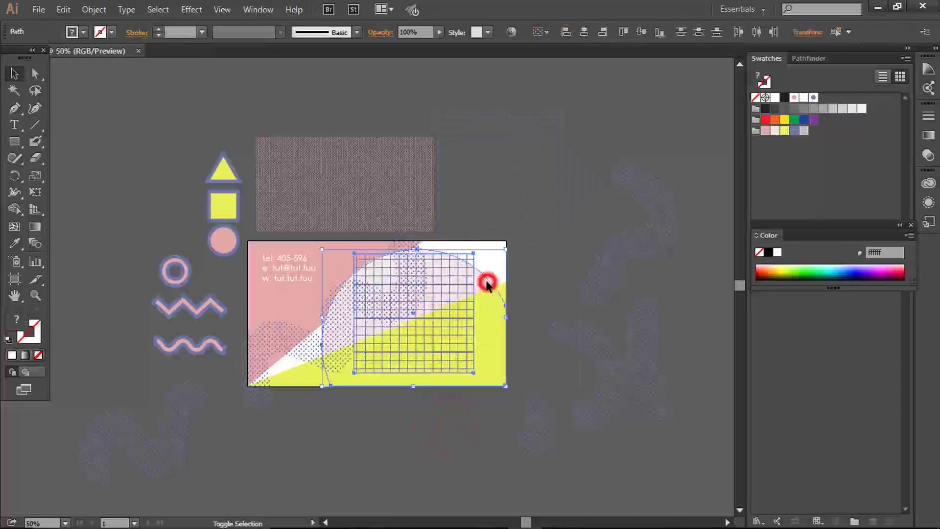
shift+click(337, 243)
right_click(337, 246)
click(430, 427)
click(526, 442)
click(529, 251)
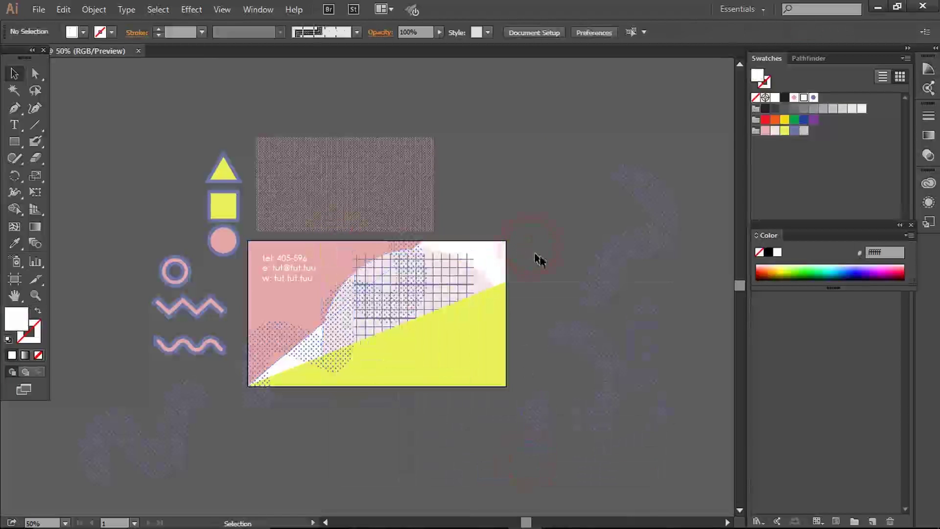
- Shift the grid pattern slightly left over the light pink circle
drag(460, 284, 450, 283)
click(548, 224)
click(434, 255)
click(542, 223)
- Place the pink outlined circle on the card's yellow area and the ring near the card's right edge
drag(227, 244, 437, 359)
click(399, 435)
drag(194, 272, 496, 284)
click(552, 314)
- Place the yellow outlined square at a tilt over the grid pattern and bring it to the front
drag(223, 203, 431, 300)
right_click(417, 294)
click(482, 239)
click(607, 239)
- Bring the small yellow triangle to the front and place it on the pink area below the contact text
right_click(226, 172)
click(414, 378)
right_click(218, 226)
click(300, 418)
click(400, 418)
drag(223, 174, 300, 323)
click(375, 468)
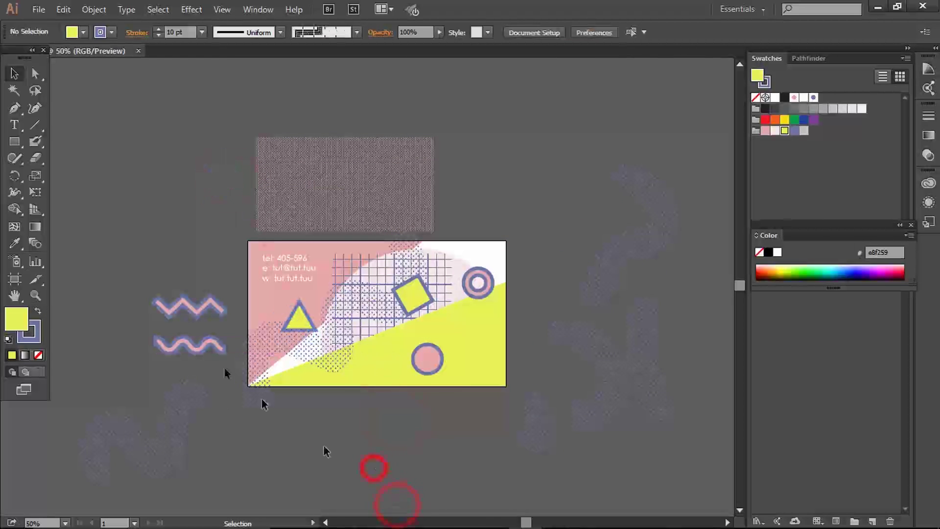
- Bring the zigzag to the front, rotate it to a steep diagonal and place it across the card's center
right_click(189, 300)
click(366, 404)
drag(193, 300, 393, 409)
click(417, 431)
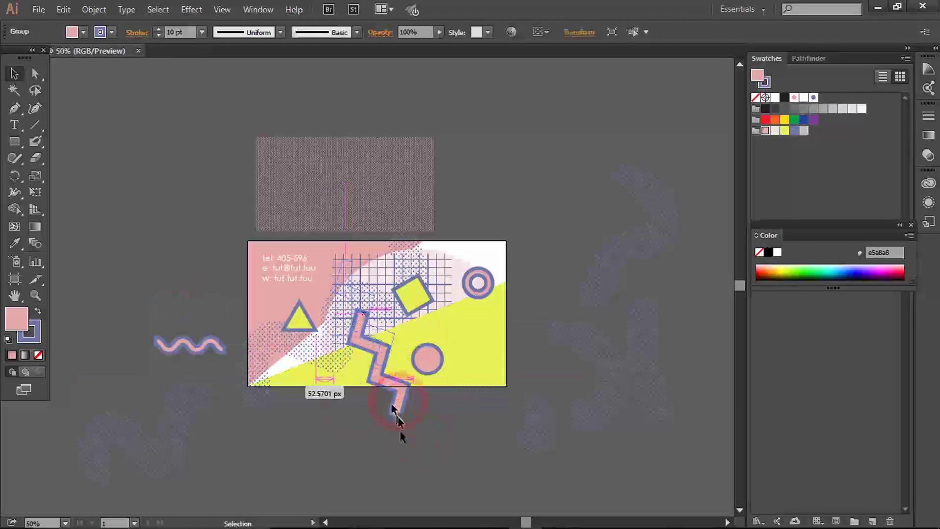
click(398, 431)
- Shift the small triangle slightly left, enlarge the ring, and undo the ring's move onto the yellow area
drag(321, 324, 308, 325)
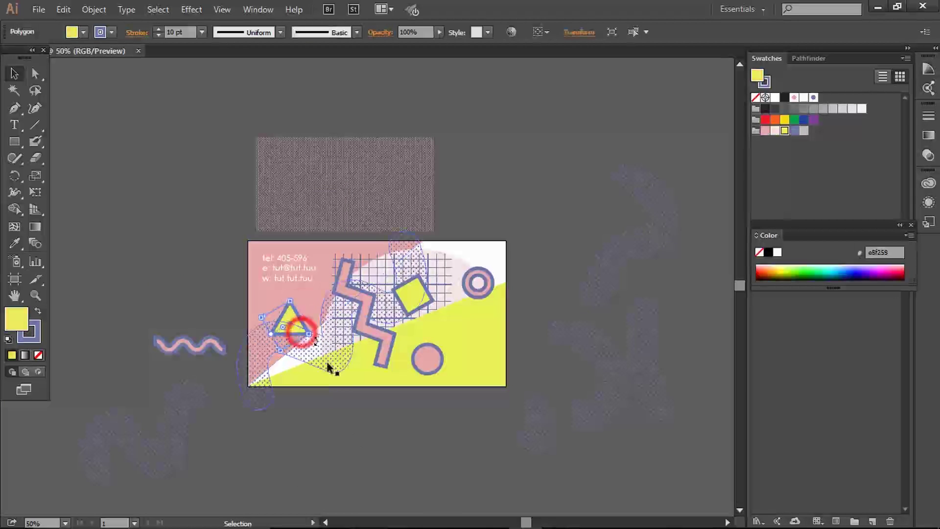
click(360, 436)
drag(479, 287, 490, 316)
click(524, 343)
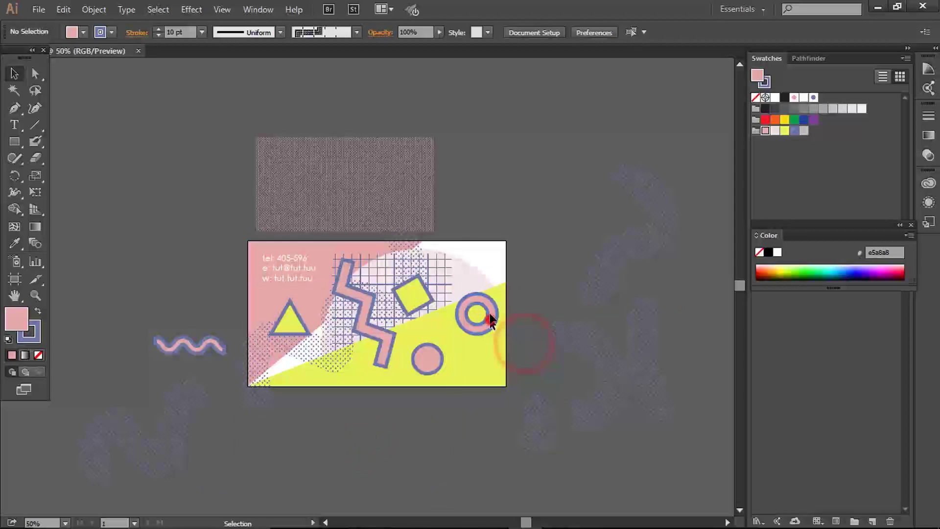
key(ctrl+z)
click(532, 325)
- Scale the zigzag down and move it toward the lower left of the grid pattern
click(365, 313)
drag(353, 253, 338, 294)
click(394, 412)
click(401, 438)
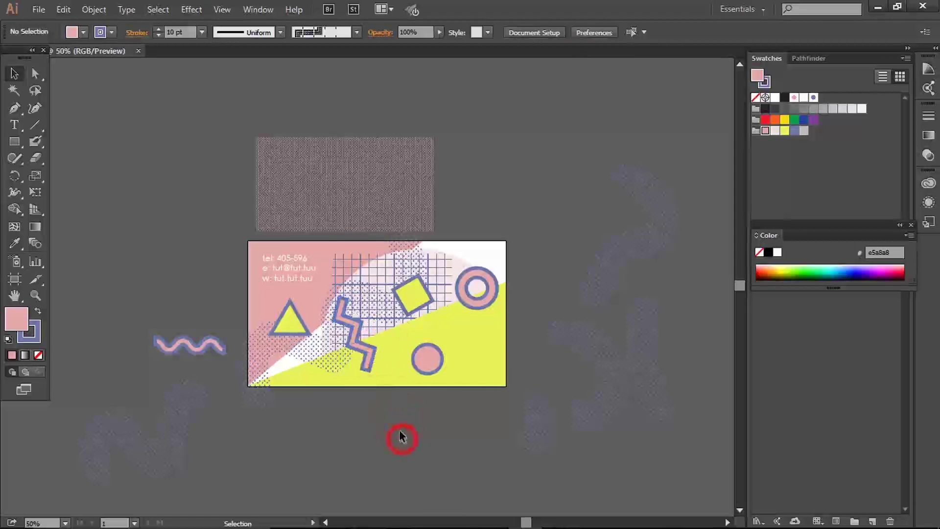
- Place the spare dotted strokes over the card's lower-right area, upper-right edge and lower edge, and nudge the pink circle down
drag(598, 392, 480, 399)
drag(427, 360, 437, 369)
drag(544, 430, 462, 239)
click(514, 263)
drag(651, 246, 407, 421)
drag(415, 329, 430, 399)
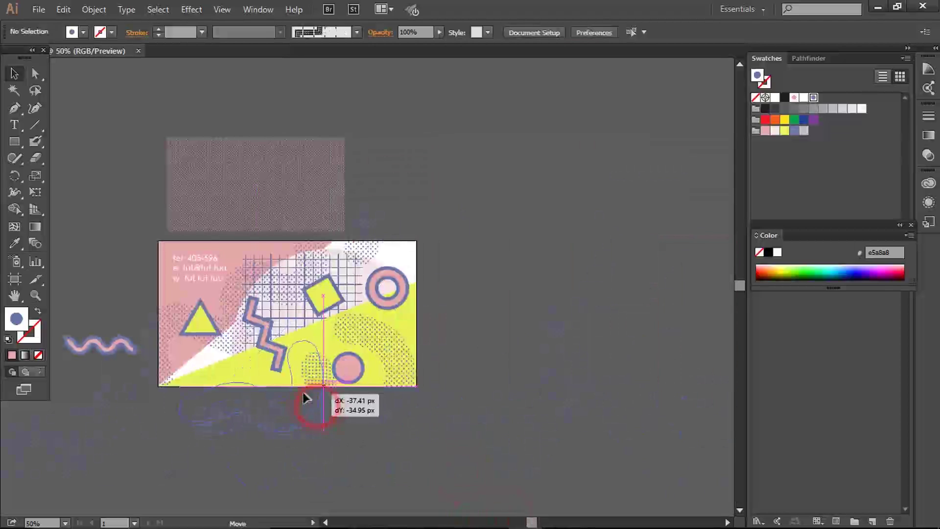
click(323, 438)
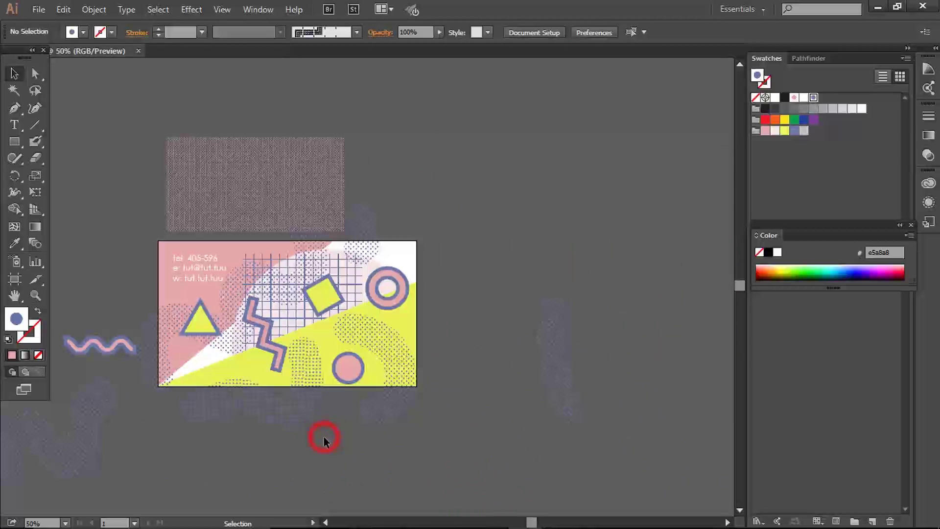
- Duplicate the pink outlined circle and place the copy on the card's upper edge, above the zigzag
click(259, 285)
click(325, 430)
click(348, 368)
key(x)
click(494, 414)
shift+click(265, 240)
shift+click(200, 319)
shift+click(268, 338)
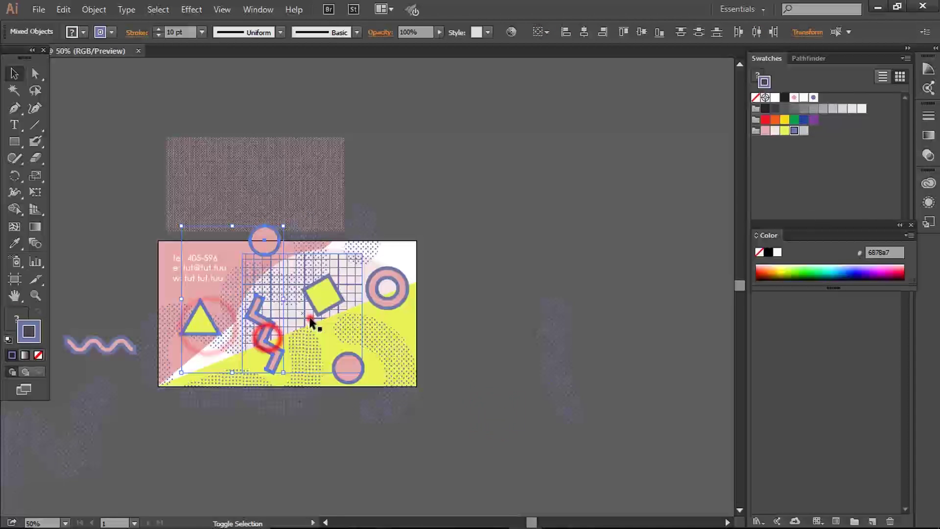
click(395, 438)
click(338, 351)
click(348, 367)
shift+click(397, 303)
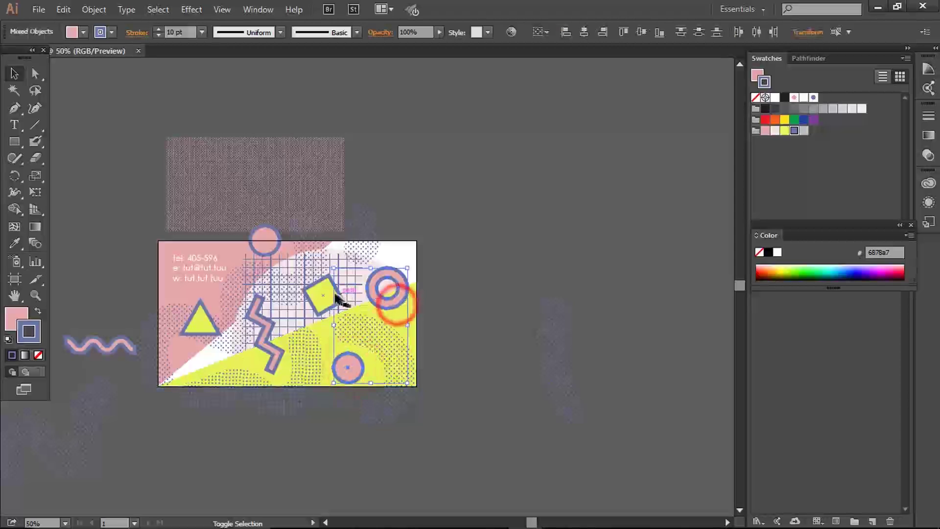
click(256, 305)
double_click(259, 307)
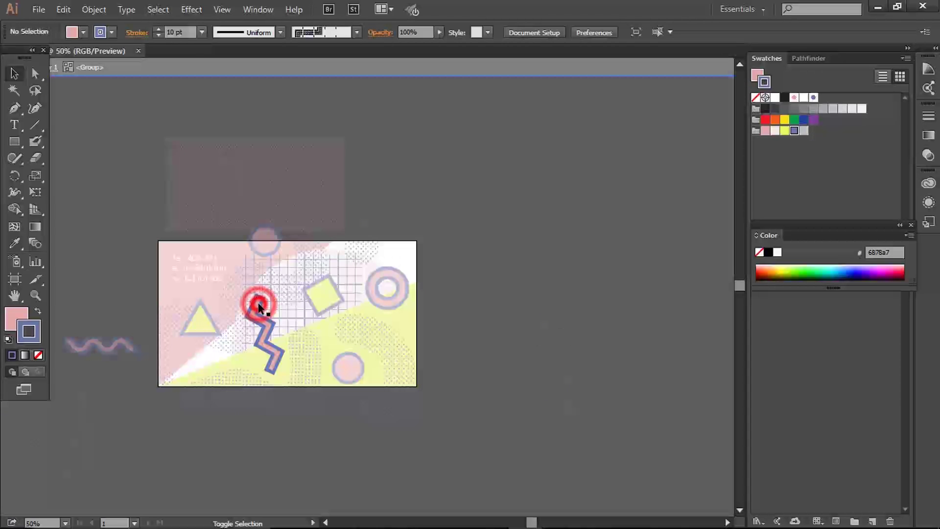
drag(259, 305, 256, 293)
key(Escape)
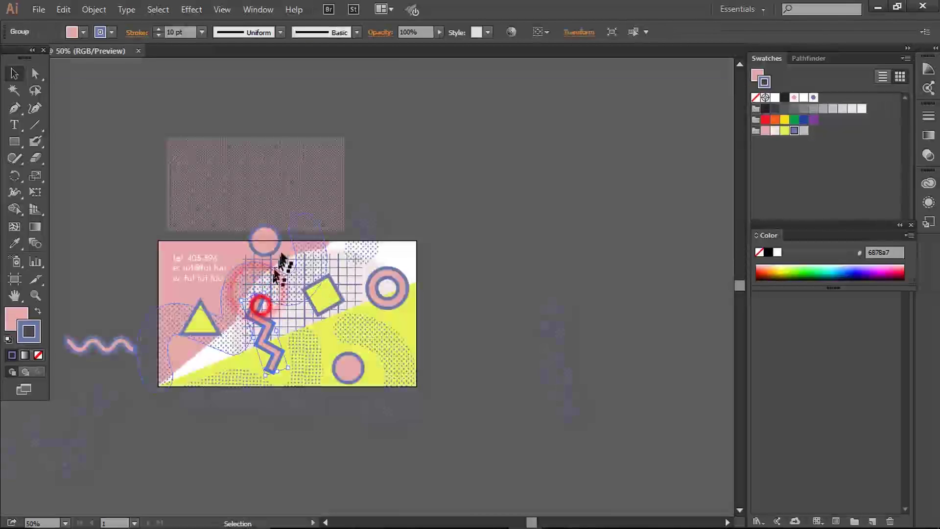
- Group the zigzag, both pink circles, small triangle, tilted square and ring, and copy the group
shift+click(264, 241)
shift+click(199, 319)
shift+click(309, 304)
shift+click(346, 365)
shift+click(392, 301)
key(ctrl+g)
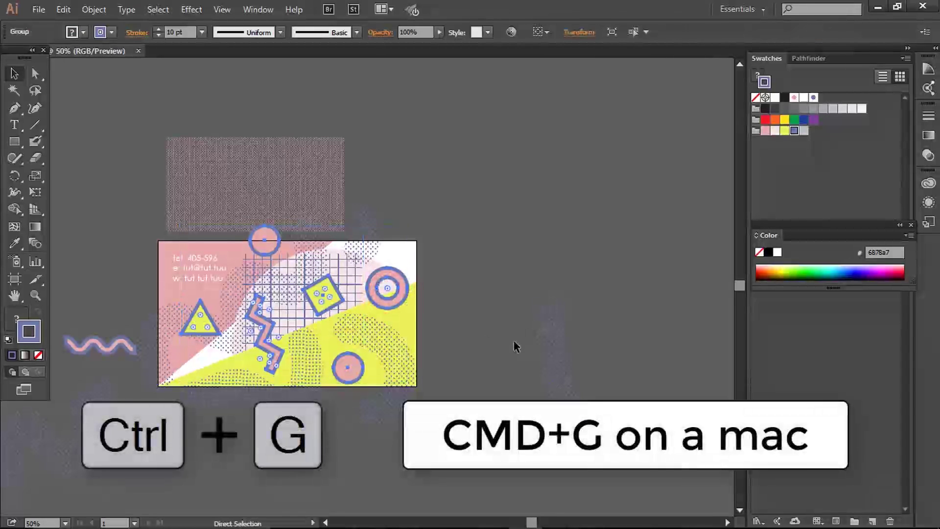
key(ctrl+c)
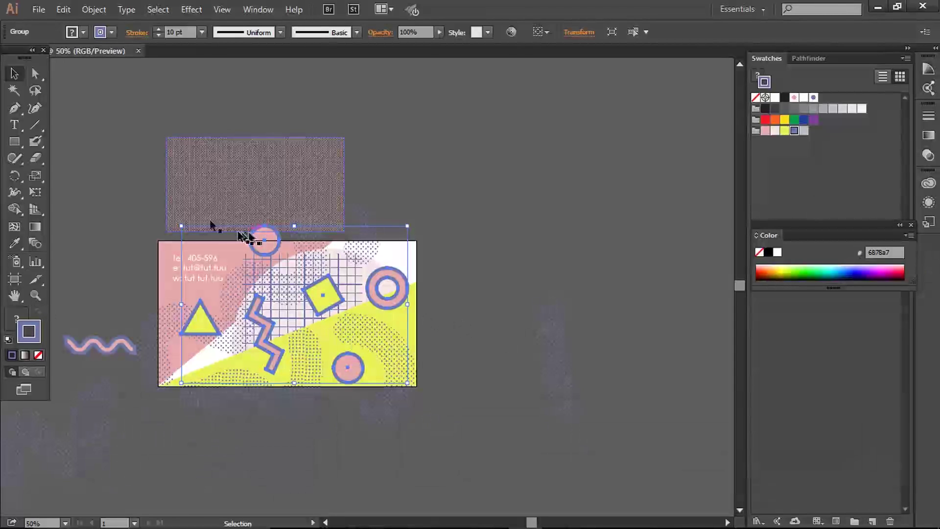
- Recolor the grouped geometric shapes with light grey (bfbfbf) for both outline and fill
click(805, 132)
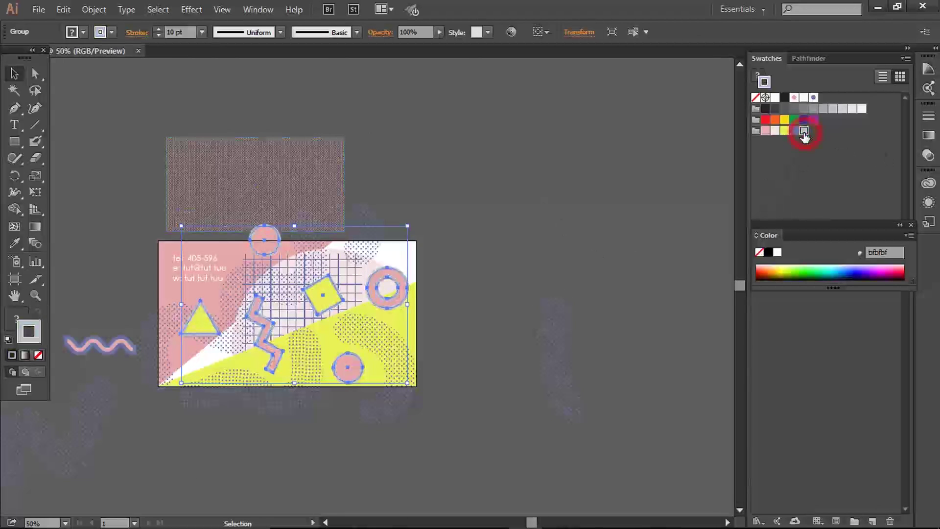
click(36, 313)
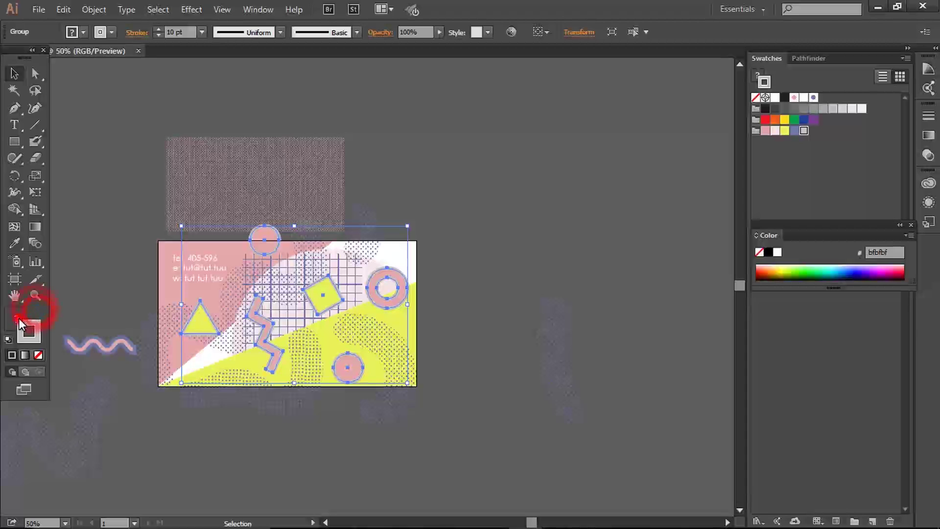
click(804, 131)
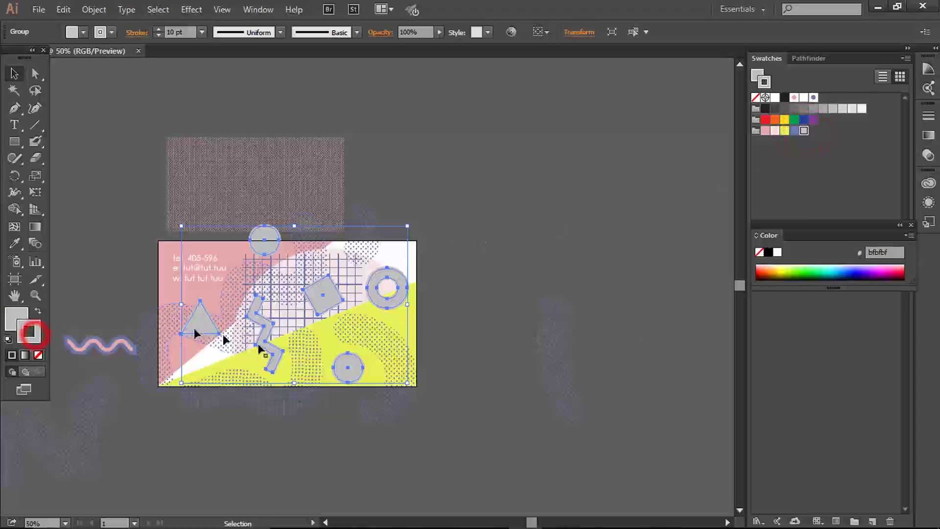
- Offset the grey shapes up and left, paste the coloured group in front, and move the grey shadows closer to it
drag(265, 330, 254, 321)
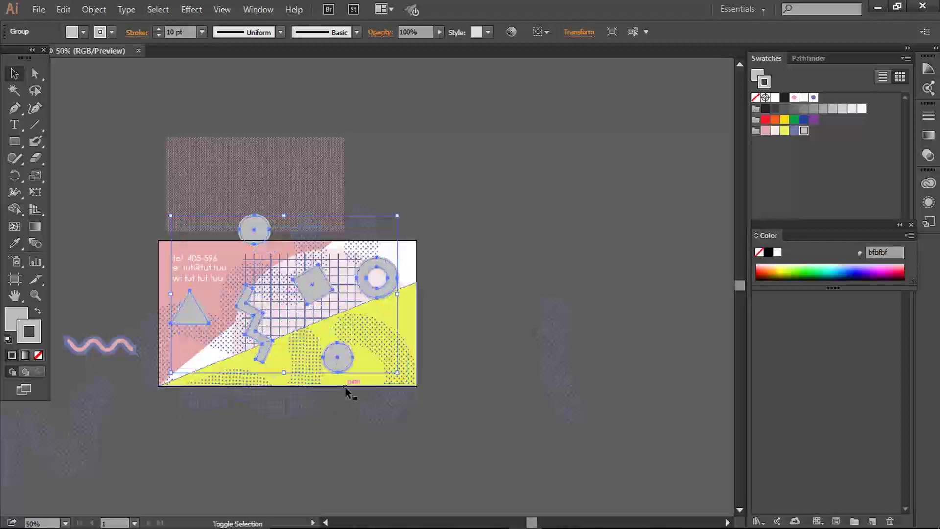
key(ctrl+f)
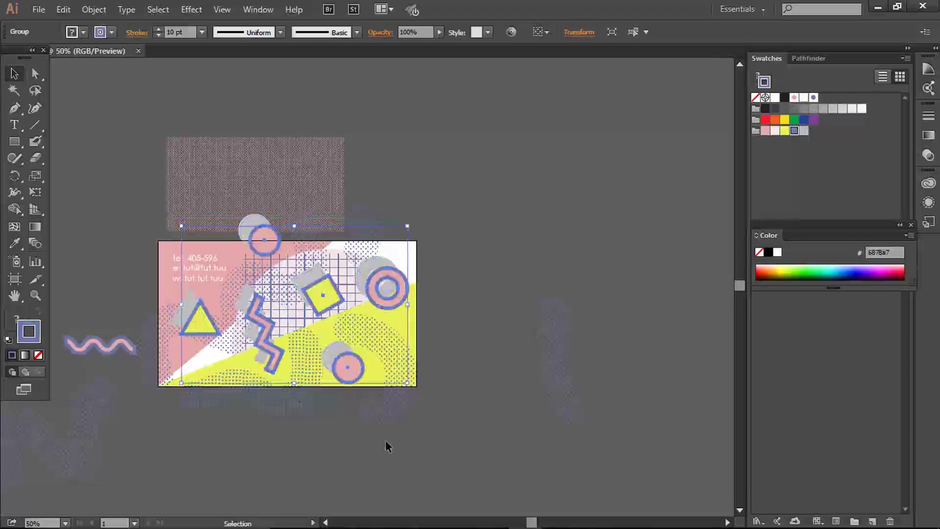
click(382, 436)
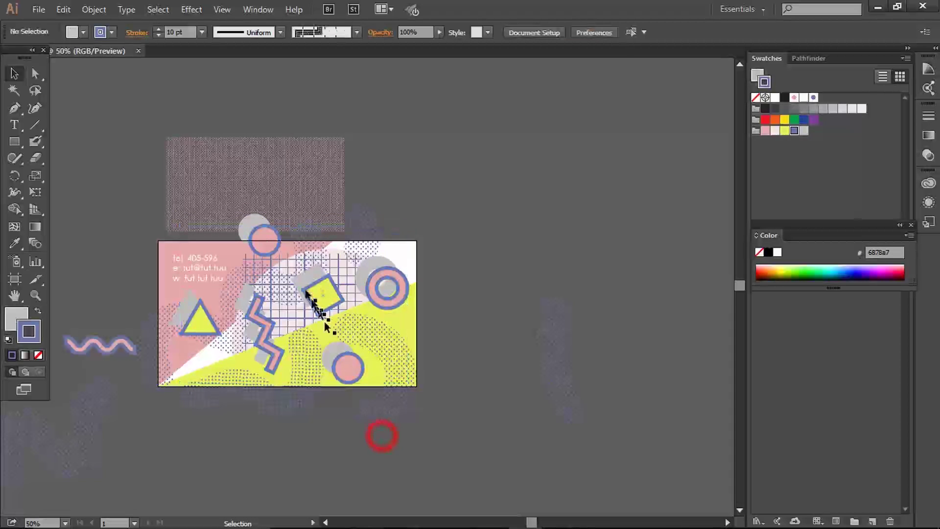
drag(303, 281, 307, 290)
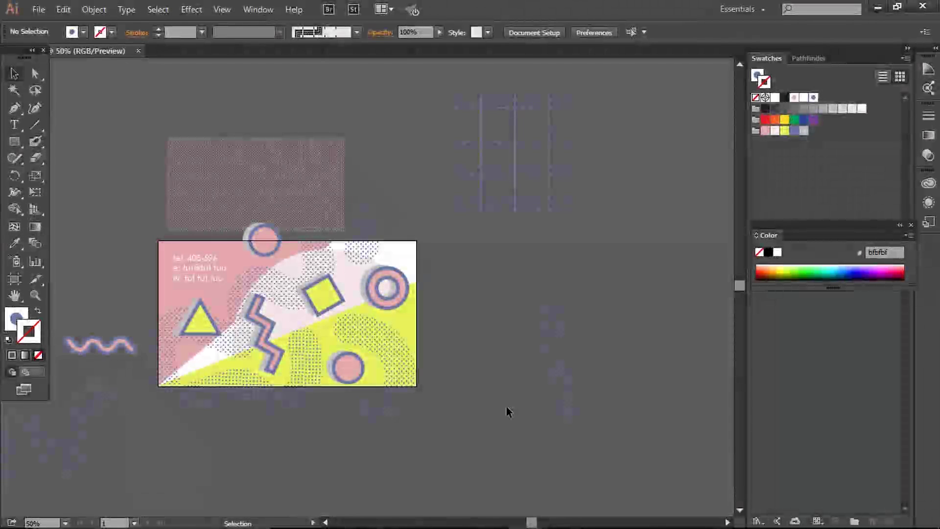
- Draw a rectangle about 748 by 423 px over the card and use it as a clipping mask for all the card's artwork
click(13, 140)
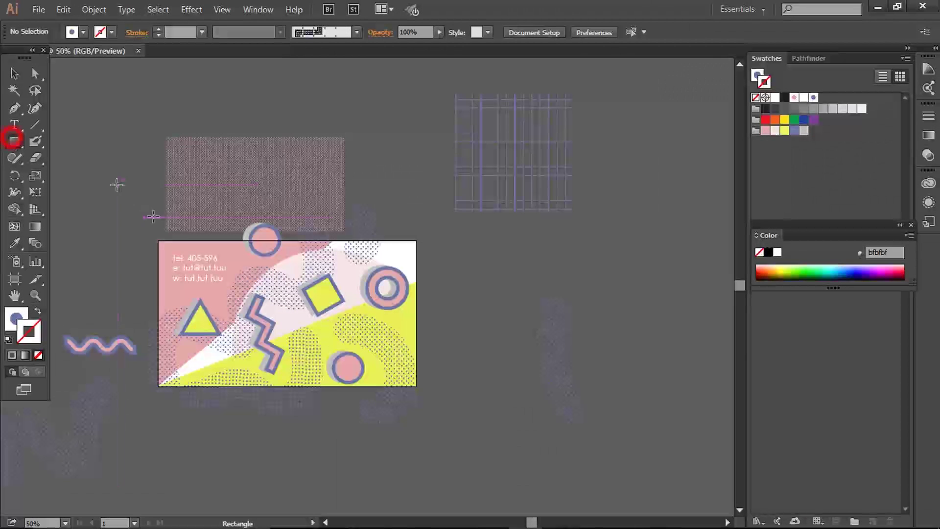
drag(158, 241, 416, 387)
click(15, 74)
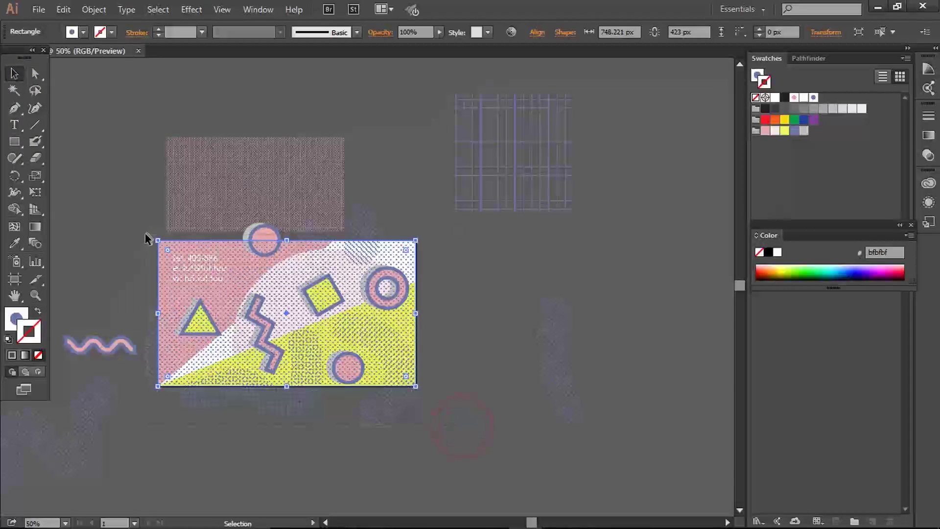
drag(145, 239, 209, 253)
right_click(211, 255)
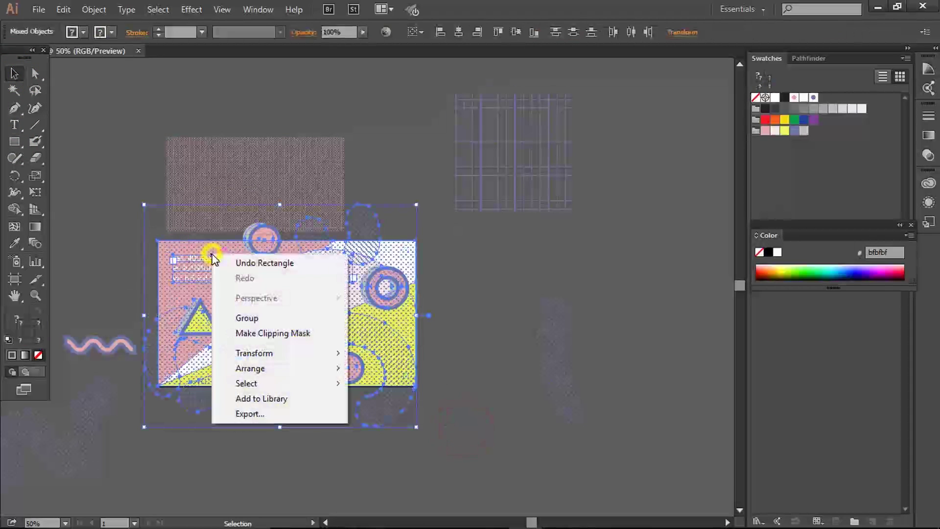
click(275, 334)
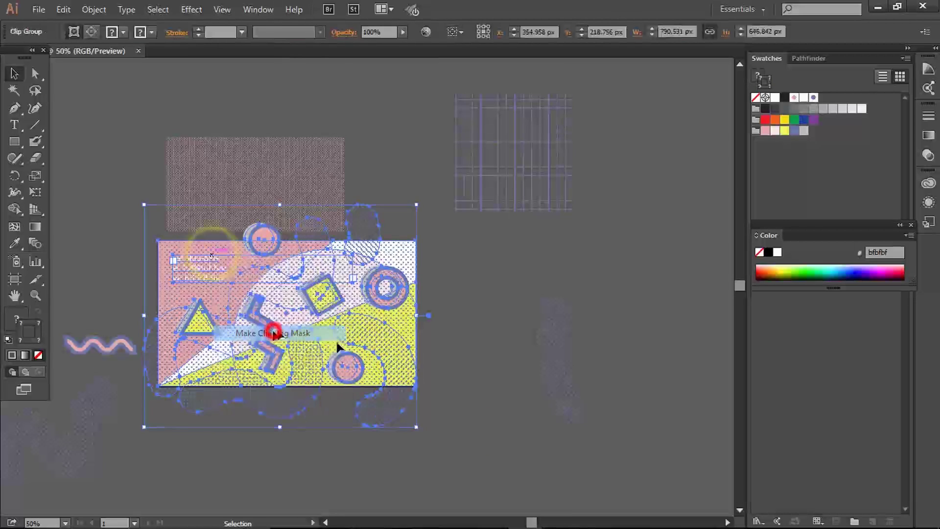
click(452, 390)
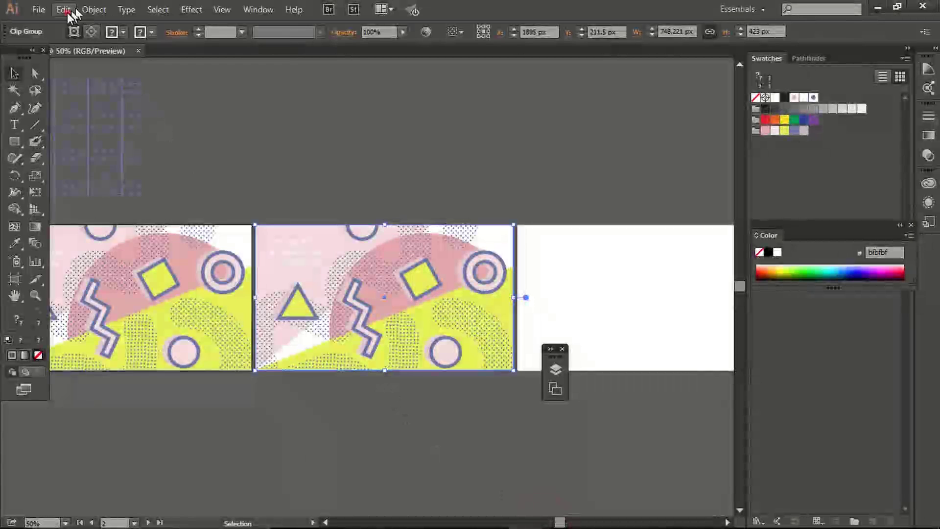
- Start recoloring the selected card copy with Recolor Artwork and randomly change its colour order three times
click(69, 11)
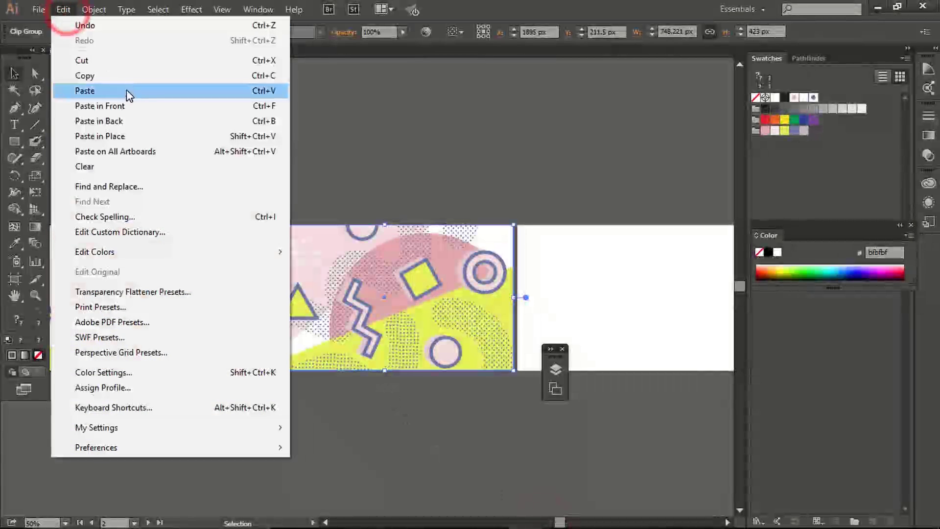
click(171, 243)
click(321, 255)
click(750, 350)
click(751, 350)
click(751, 350)
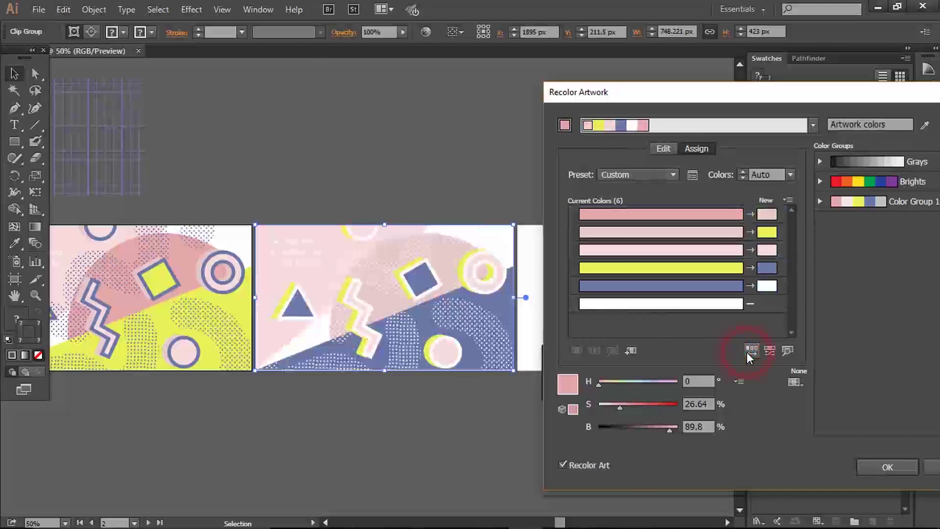
- Adjust the hue and saturation of the new colour assigned to the light pink third row in the recoloring
click(767, 249)
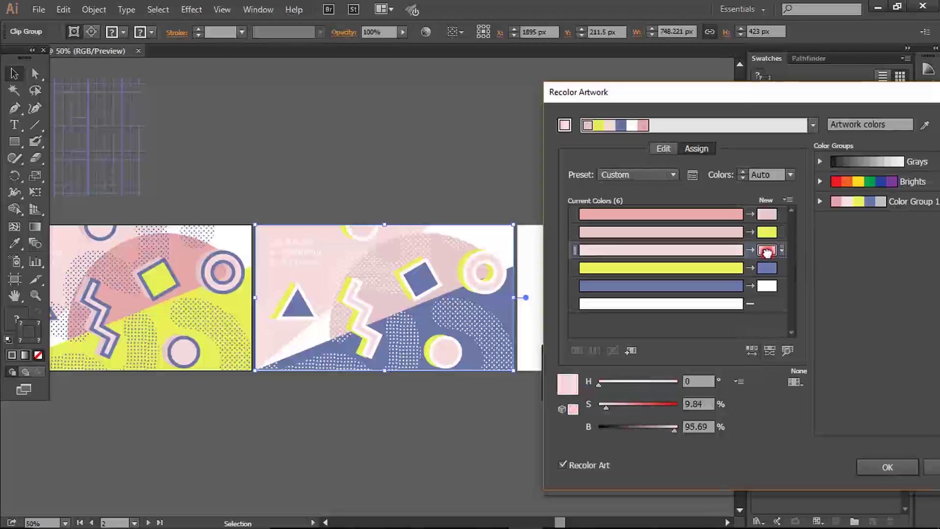
click(634, 385)
drag(649, 385, 665, 405)
drag(617, 384, 639, 404)
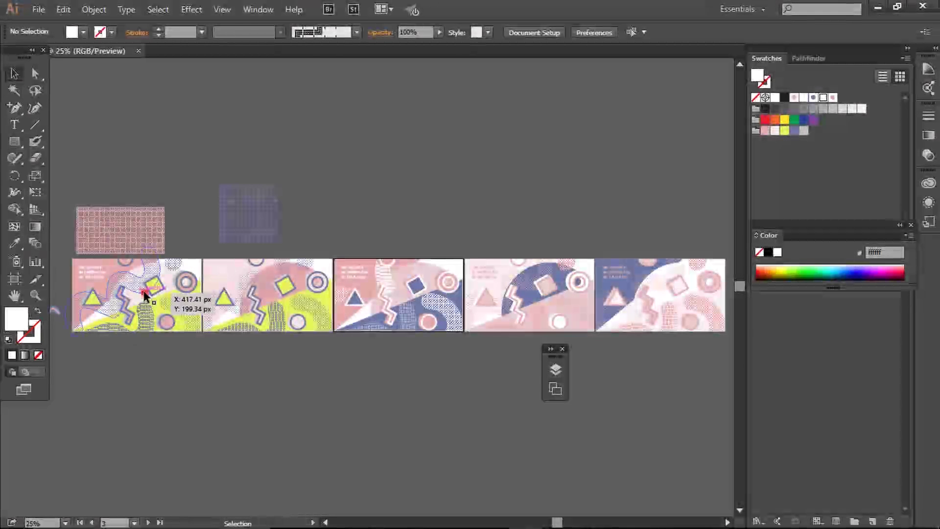
- Select the first card in the row and start saving the artwork for the web
click(120, 282)
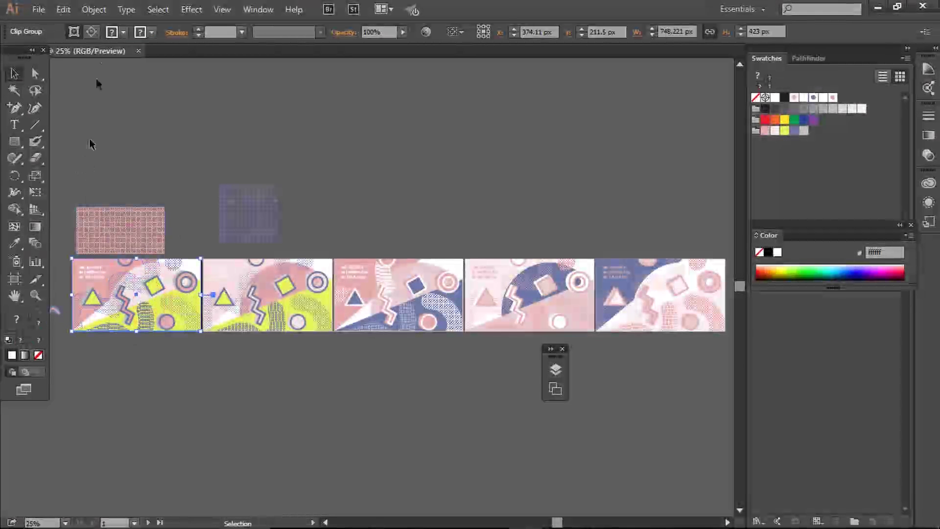
click(39, 9)
click(93, 183)
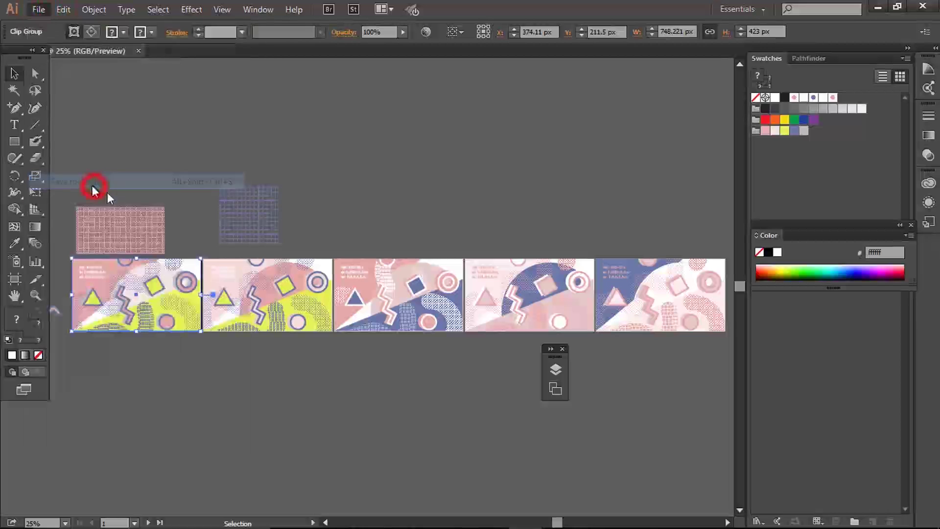